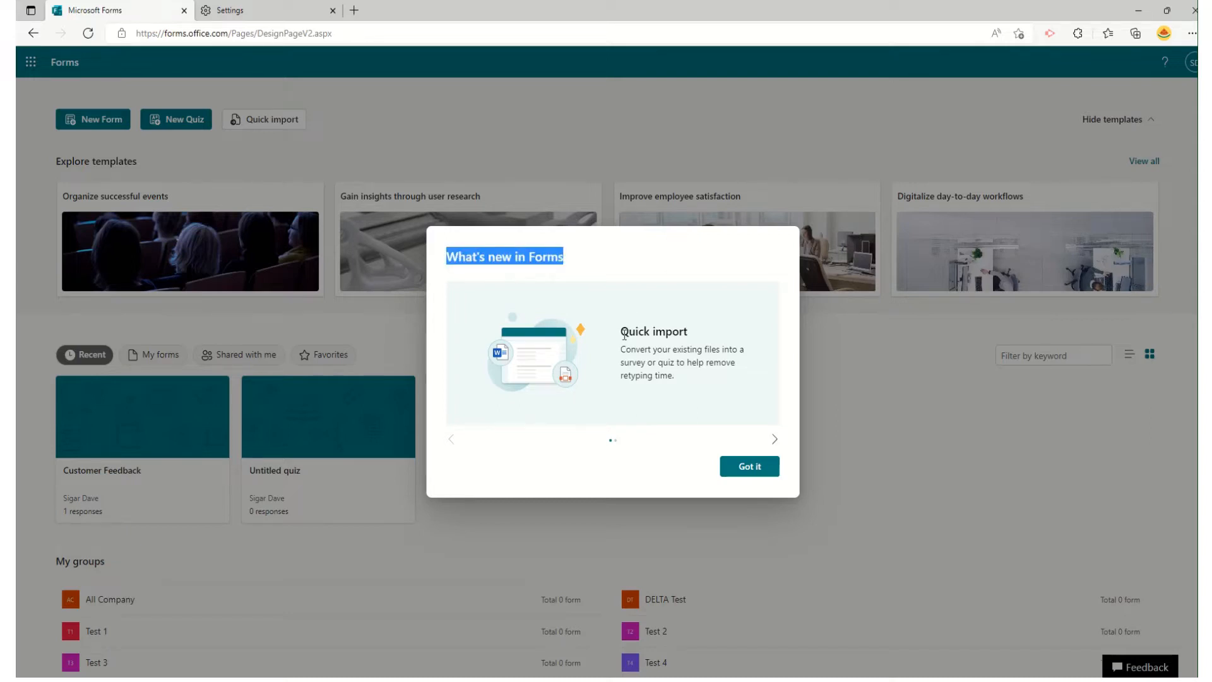
Look through the What's new in Forms highlights on Quick import and Smart distribution, and dismiss the announcement.
{"action": "left_click_drag", "start_coordinate": [624, 335], "coordinate": [692, 340]}
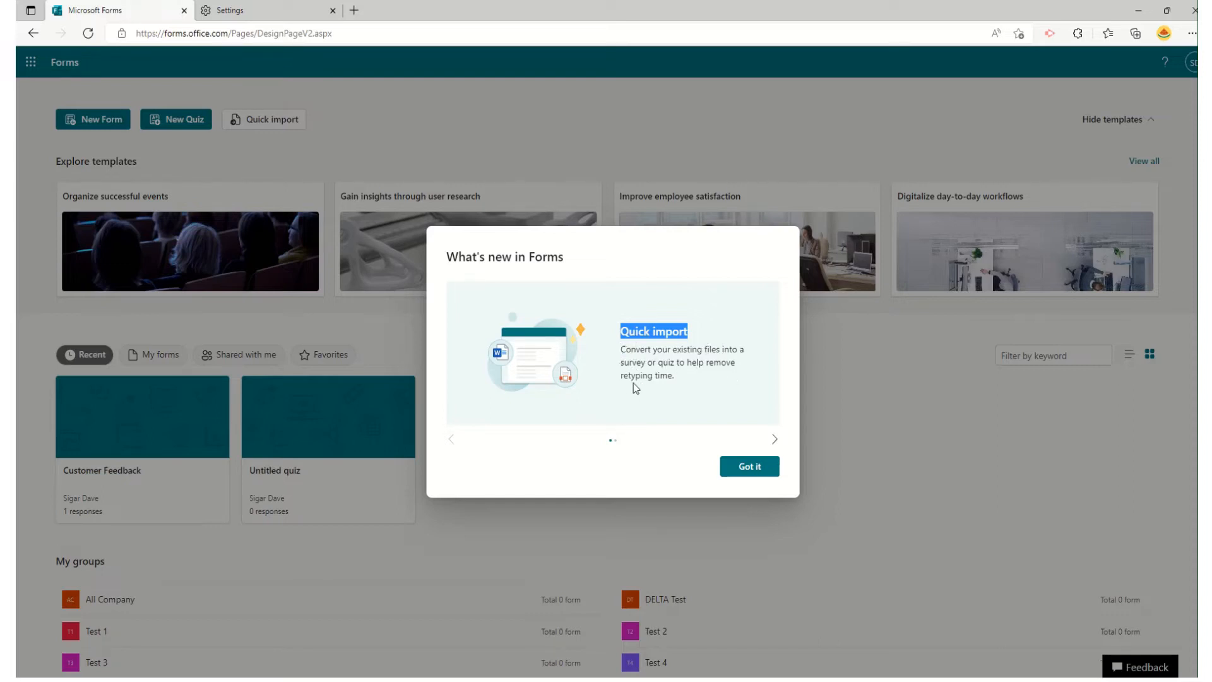
{"action": "left_click", "coordinate": [776, 441]}
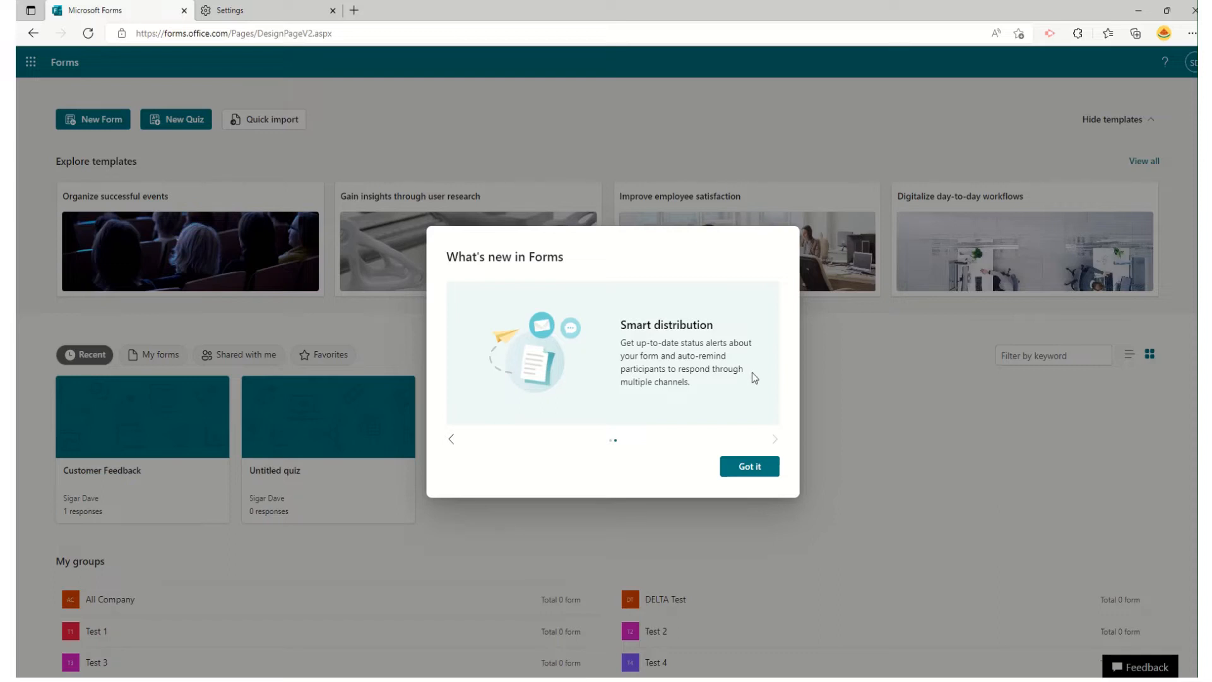
{"action": "left_click", "coordinate": [762, 469]}
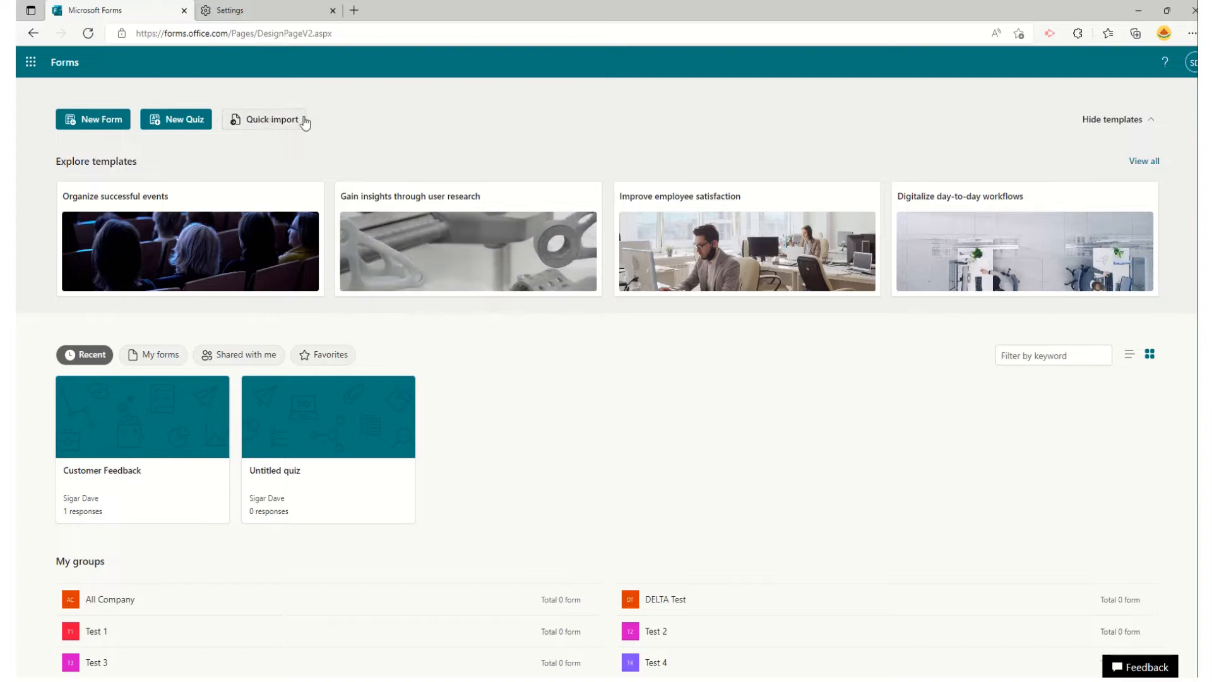
Quick import the Word file "1 - Copy - Copy.docx" from the Desktop as a form and start reviewing it.
{"action": "left_click", "coordinate": [270, 123]}
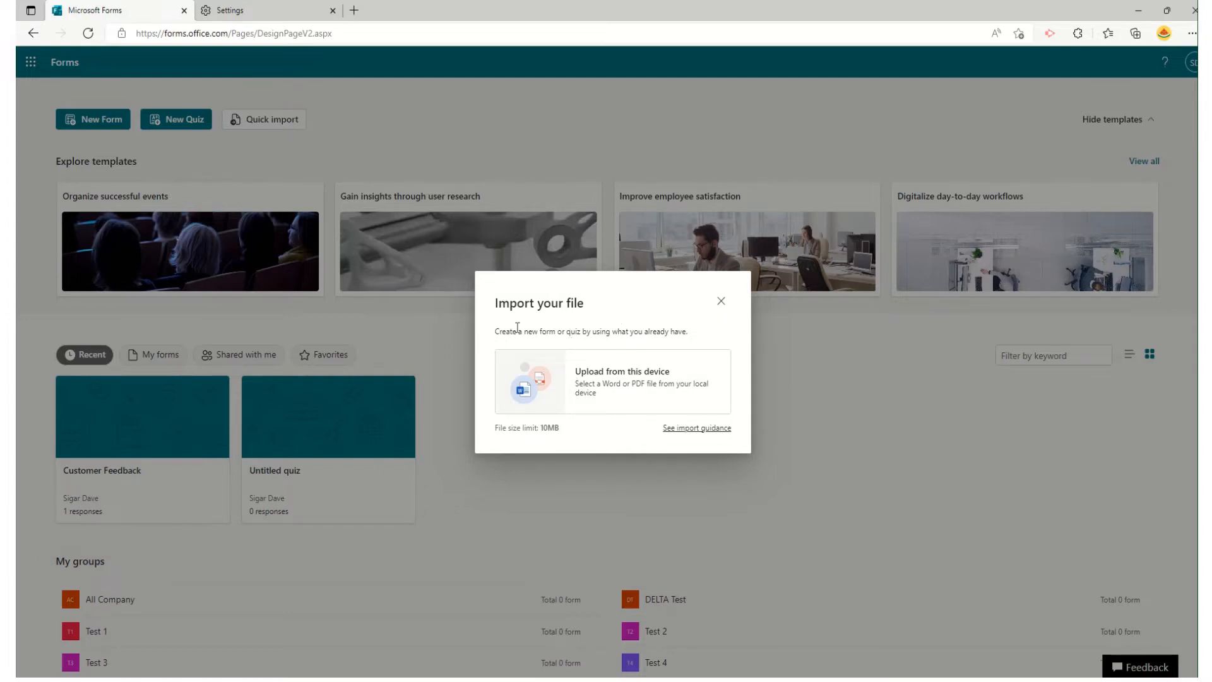
{"action": "left_click_drag", "start_coordinate": [513, 331], "coordinate": [718, 347]}
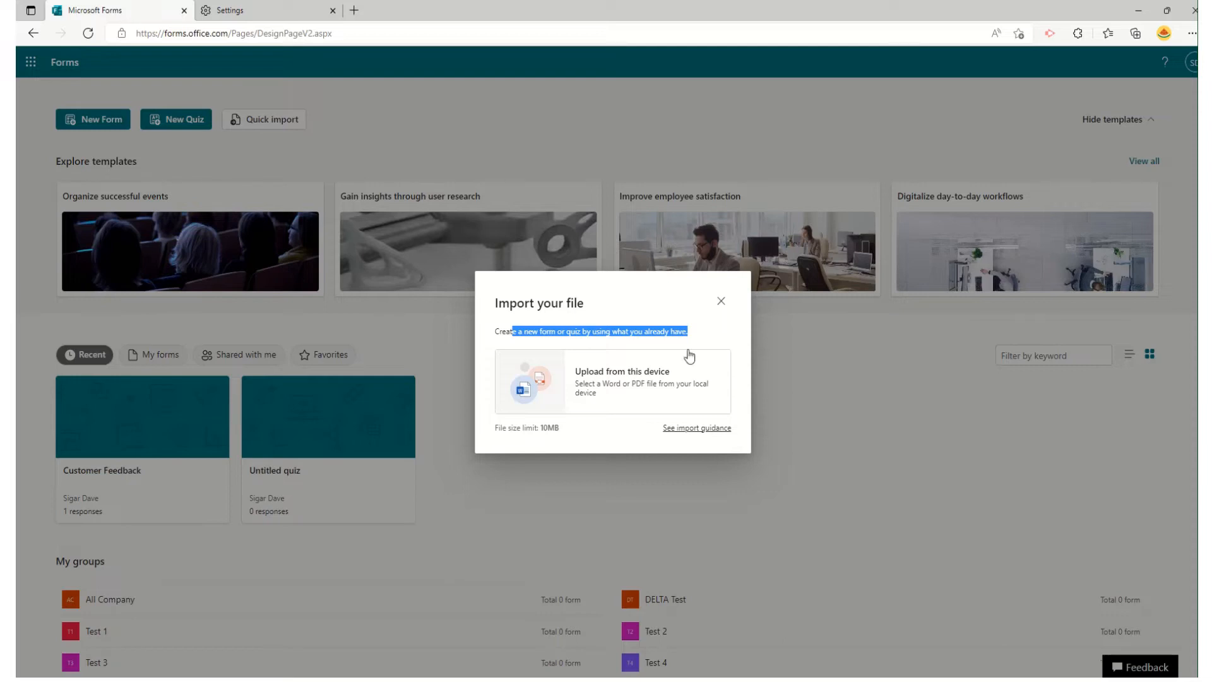
{"action": "left_click_drag", "start_coordinate": [498, 430], "coordinate": [571, 436]}
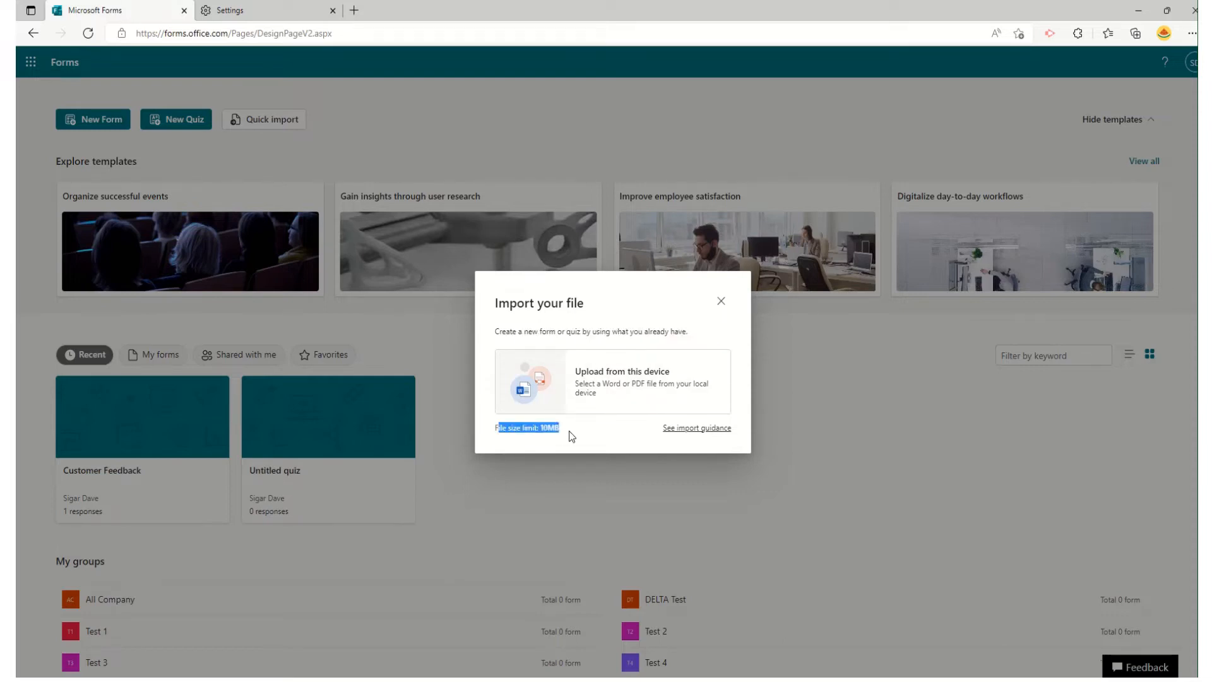
{"action": "left_click", "coordinate": [569, 431]}
{"action": "left_click", "coordinate": [616, 371]}
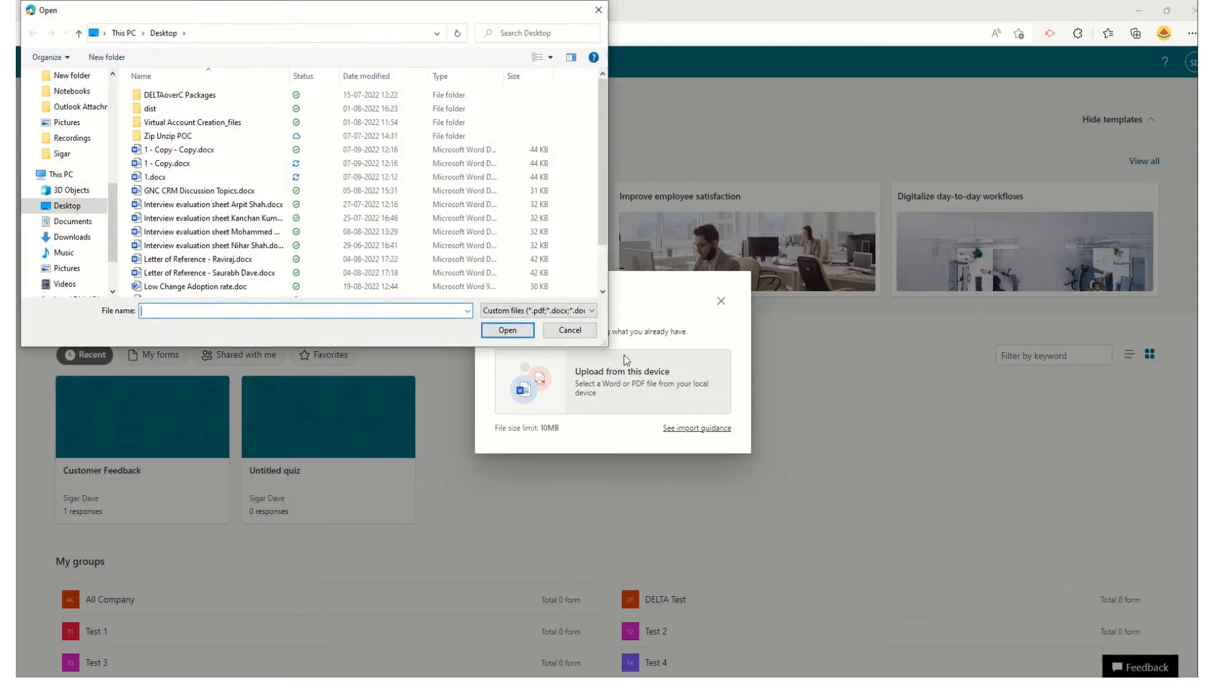
{"action": "double_click", "coordinate": [200, 149]}
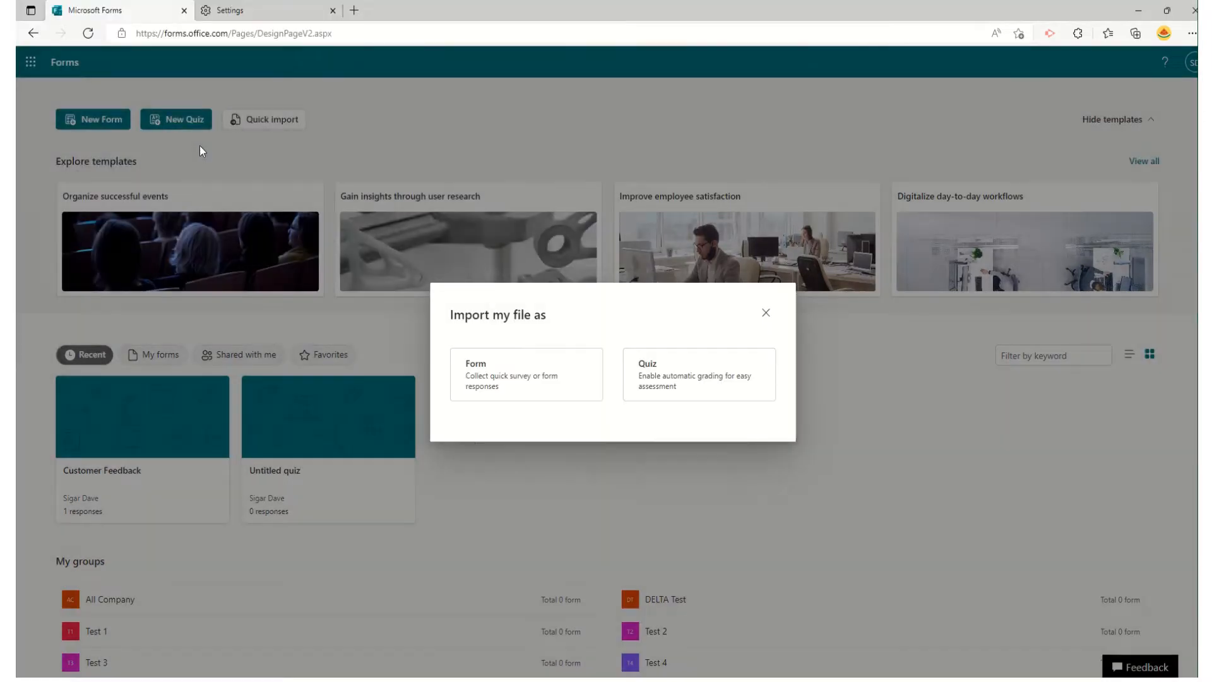
{"action": "left_click", "coordinate": [521, 380]}
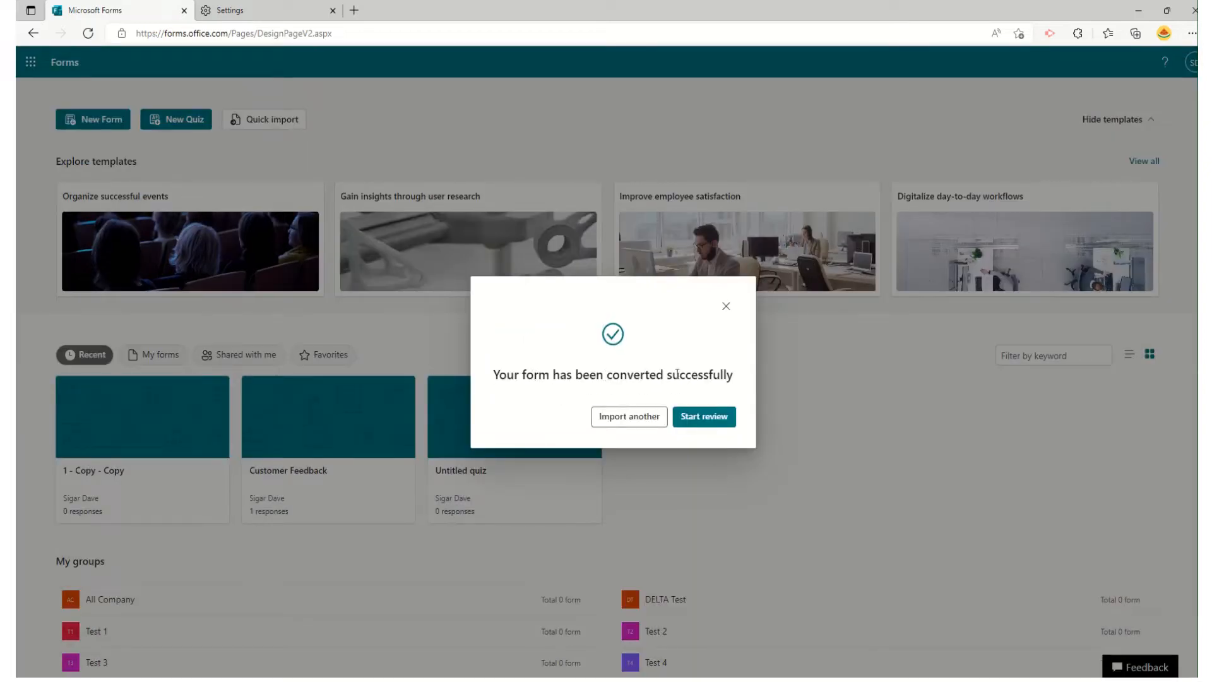
{"action": "left_click", "coordinate": [719, 420]}
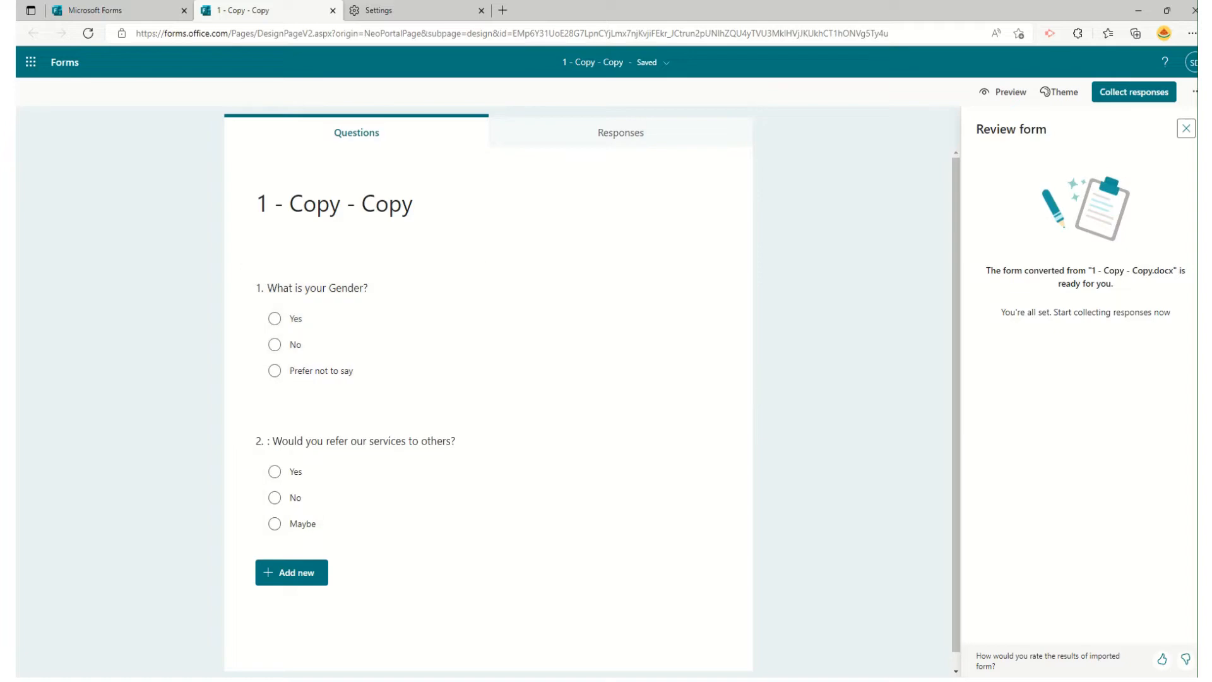
Switch to Word by opening "1 - Copy - Copy.docx" from the desktop and examine its source questions and answer options.
{"action": "key", "text": "super"}
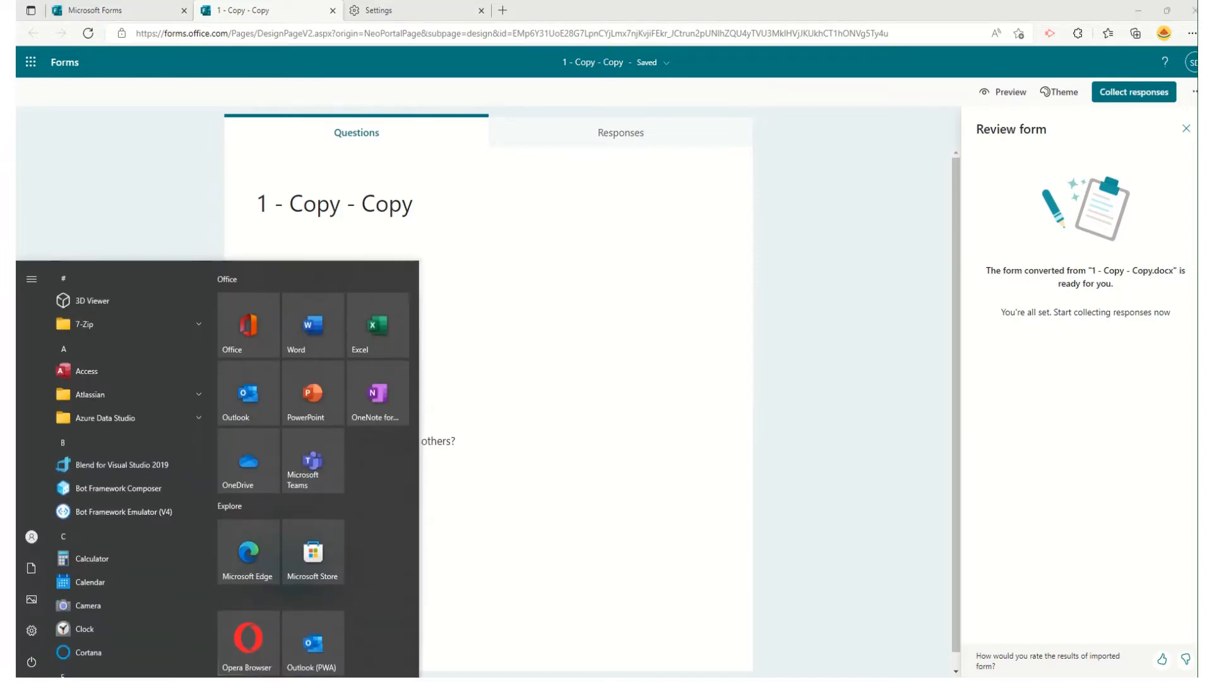
{"action": "key", "text": "super+d"}
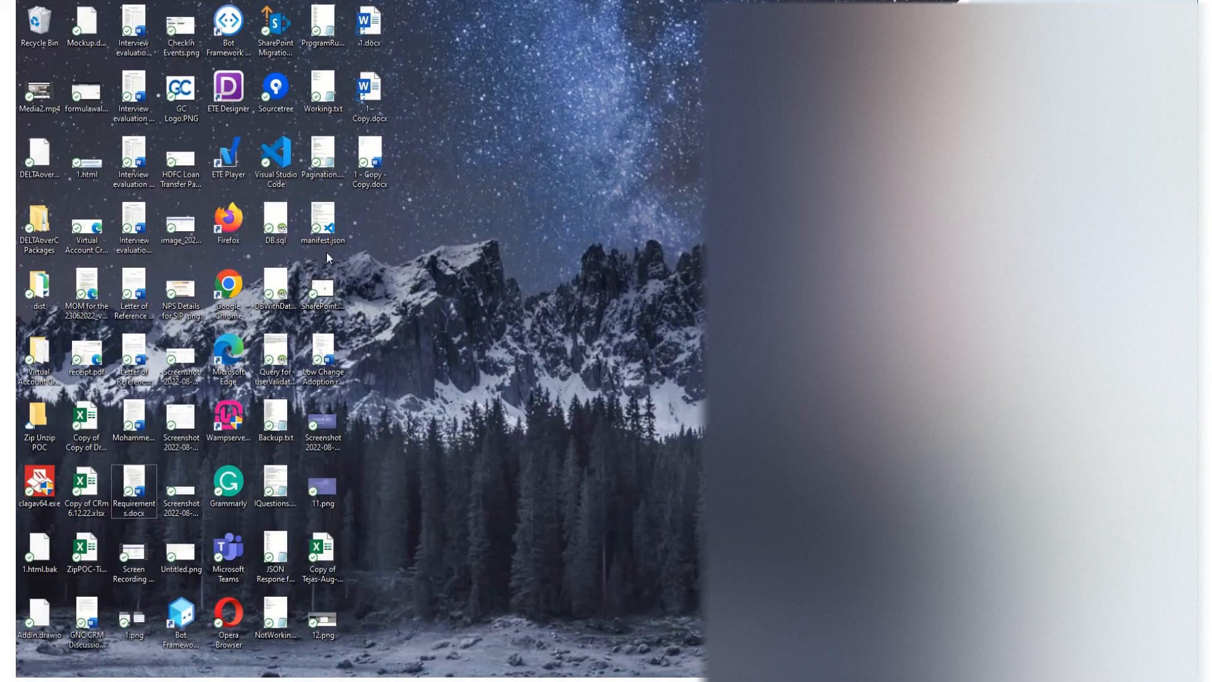
{"action": "double_click", "coordinate": [364, 184]}
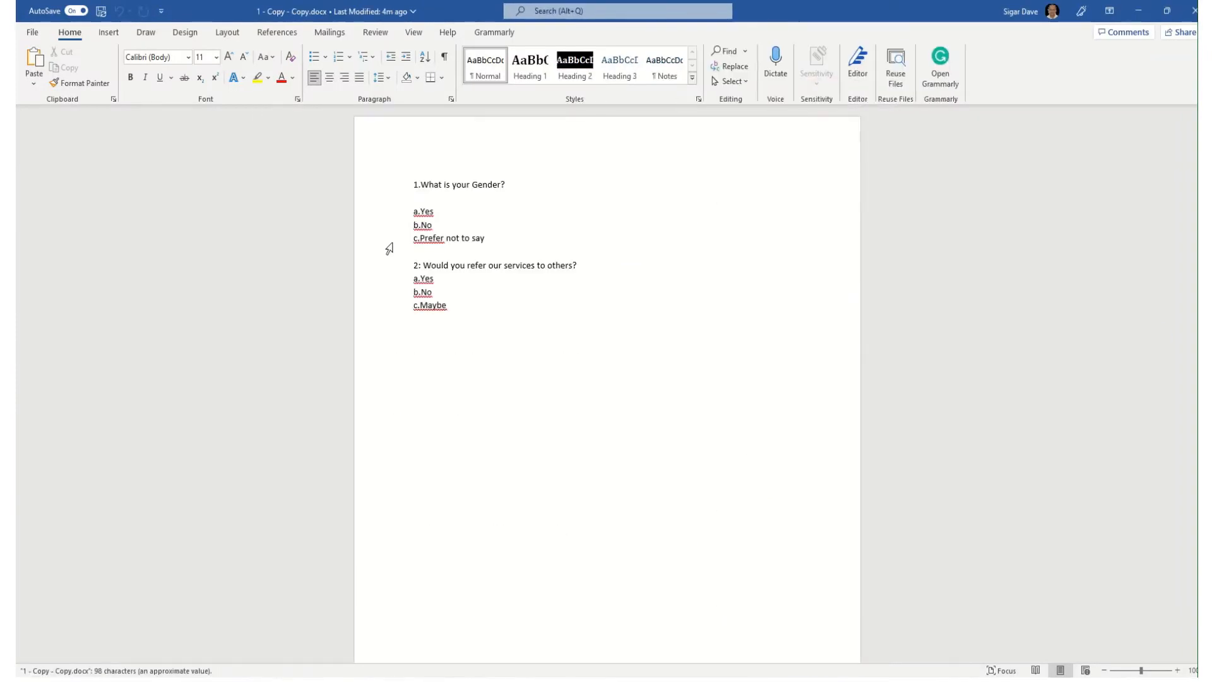
{"action": "left_click", "coordinate": [415, 212]}
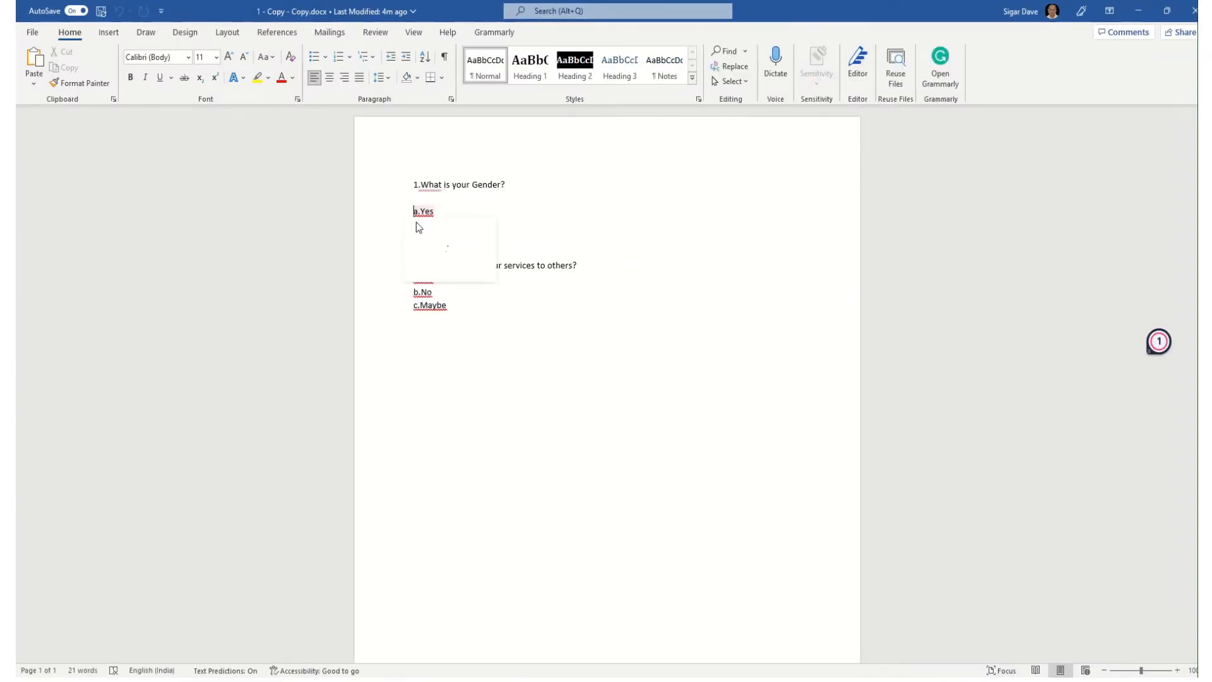
{"action": "left_click", "coordinate": [612, 257]}
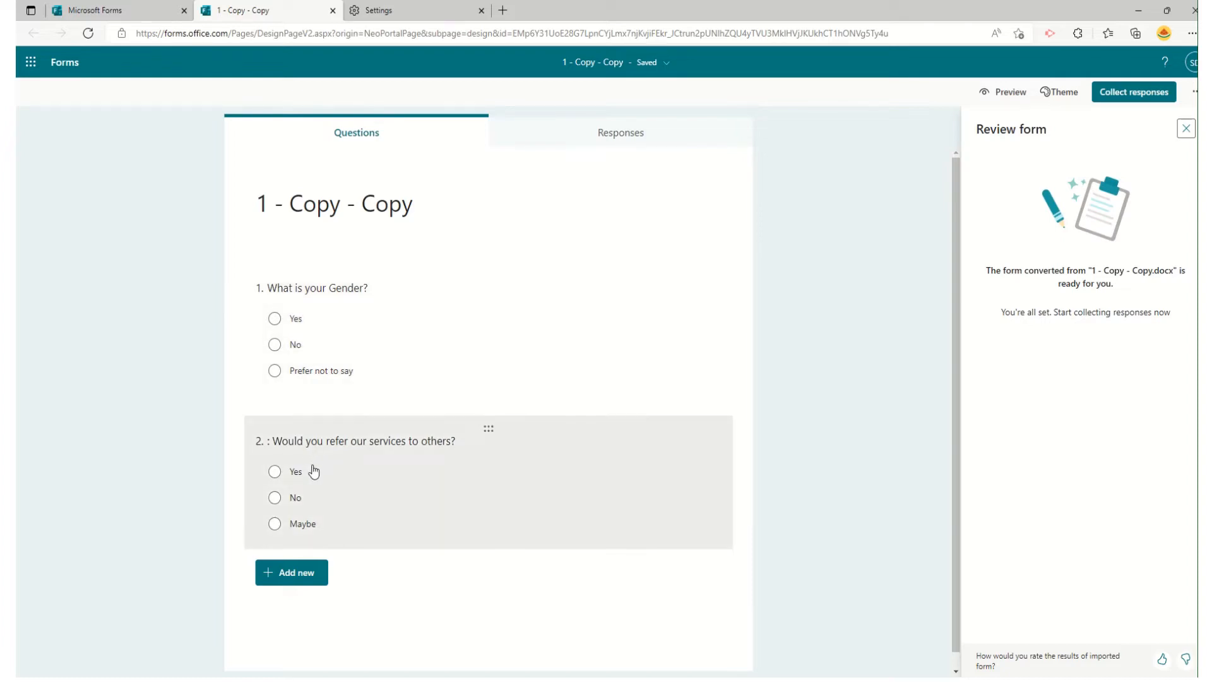
In the imported form, remove the stray colon before question 2's text and add an "Other" option to that question.
{"action": "left_click", "coordinate": [272, 451]}
{"action": "left_click", "coordinate": [284, 440]}
{"action": "left_click", "coordinate": [281, 439]}
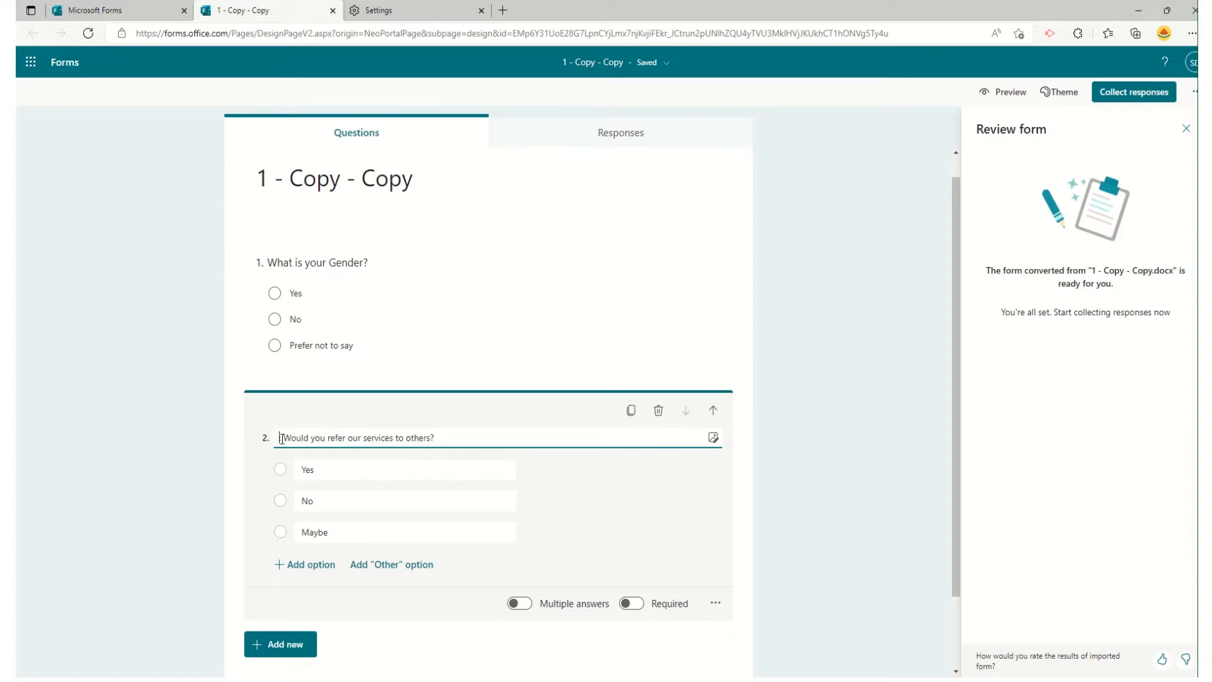
{"action": "key", "text": "BackSpace"}
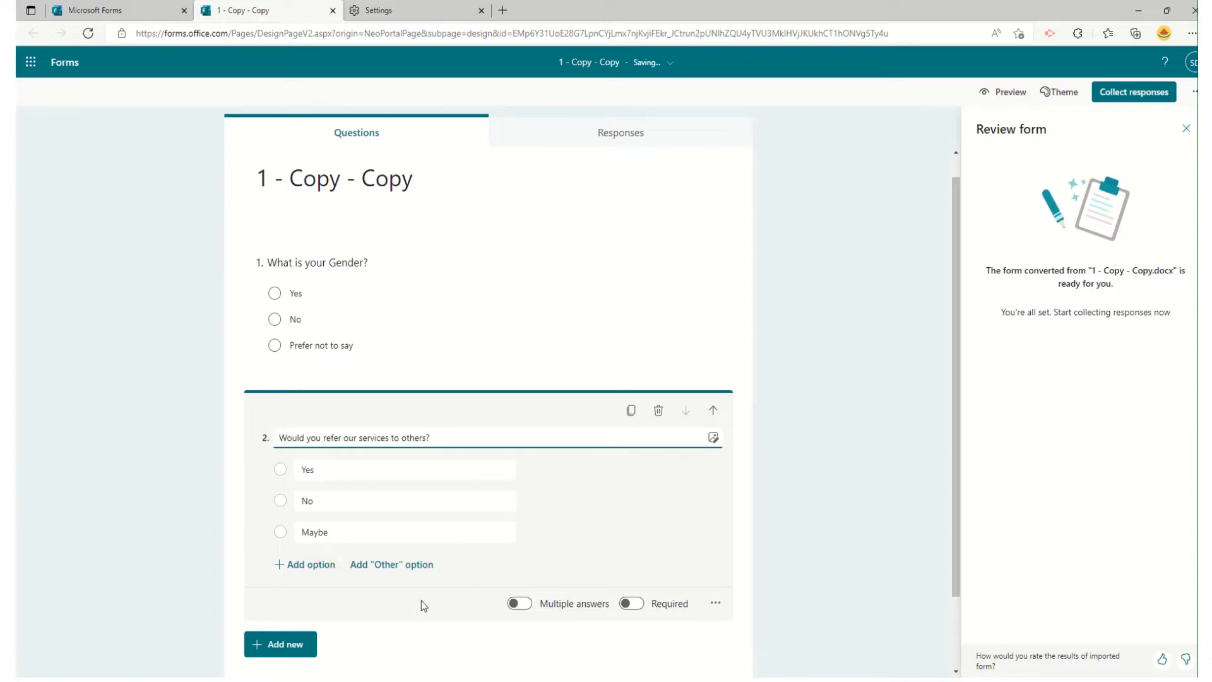
{"action": "left_click", "coordinate": [422, 600]}
{"action": "left_click", "coordinate": [367, 571]}
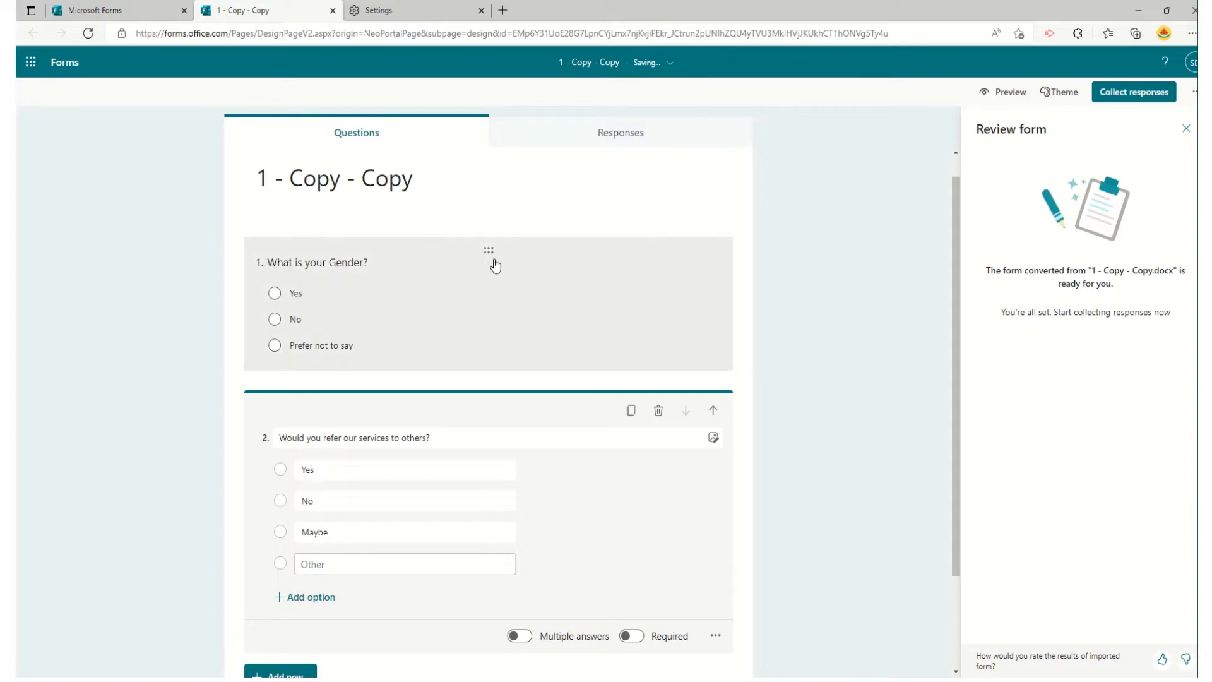
Look at the media insertion choices available for question 2, and leave them without inserting anything.
{"action": "scroll", "coordinate": [866, 437], "scroll_direction": "down", "scroll_amount": 2}
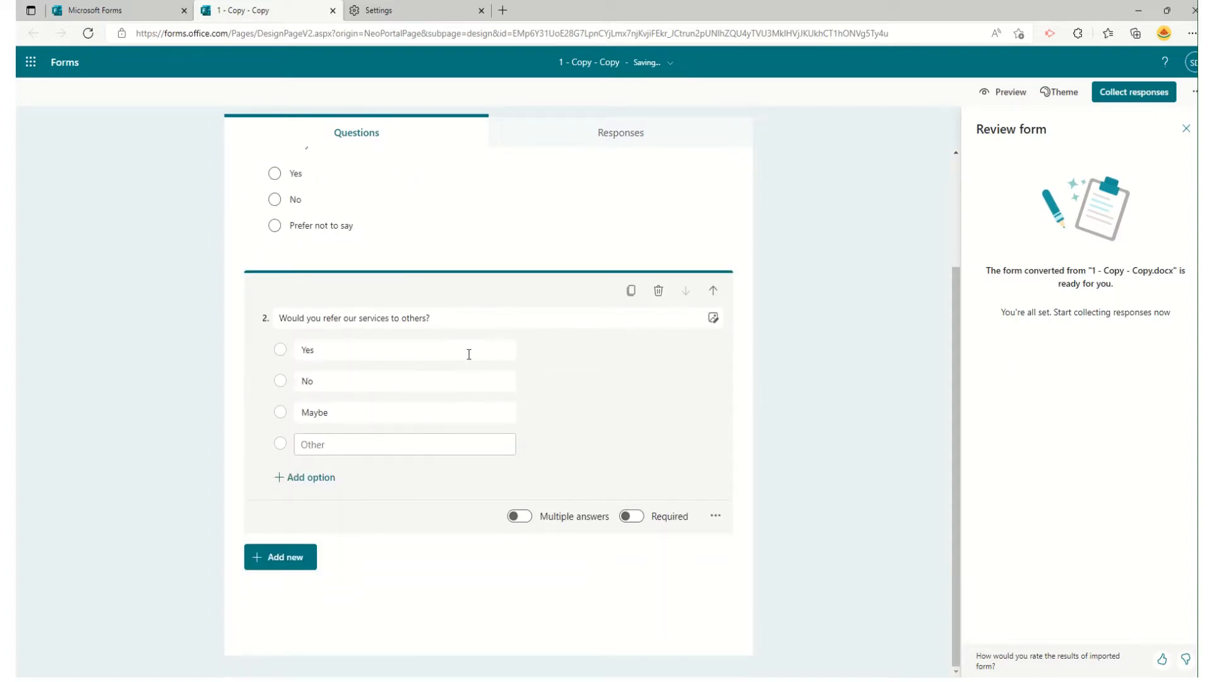
{"action": "left_click", "coordinate": [713, 319]}
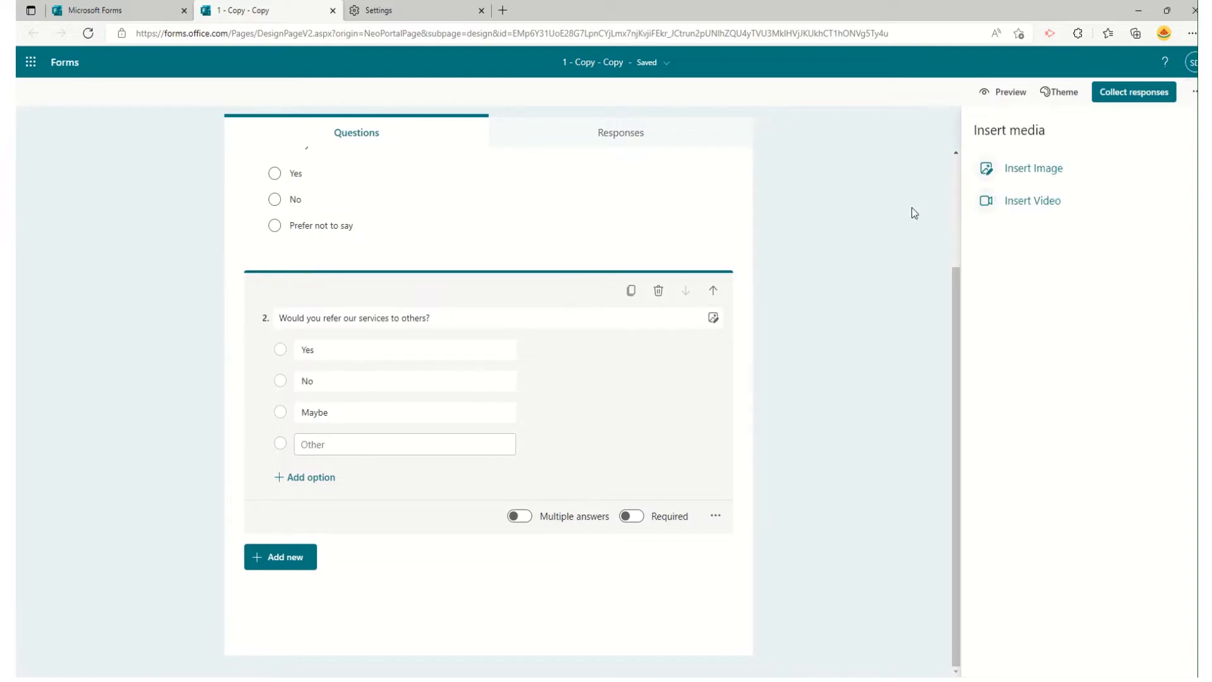
{"action": "left_click", "coordinate": [807, 225]}
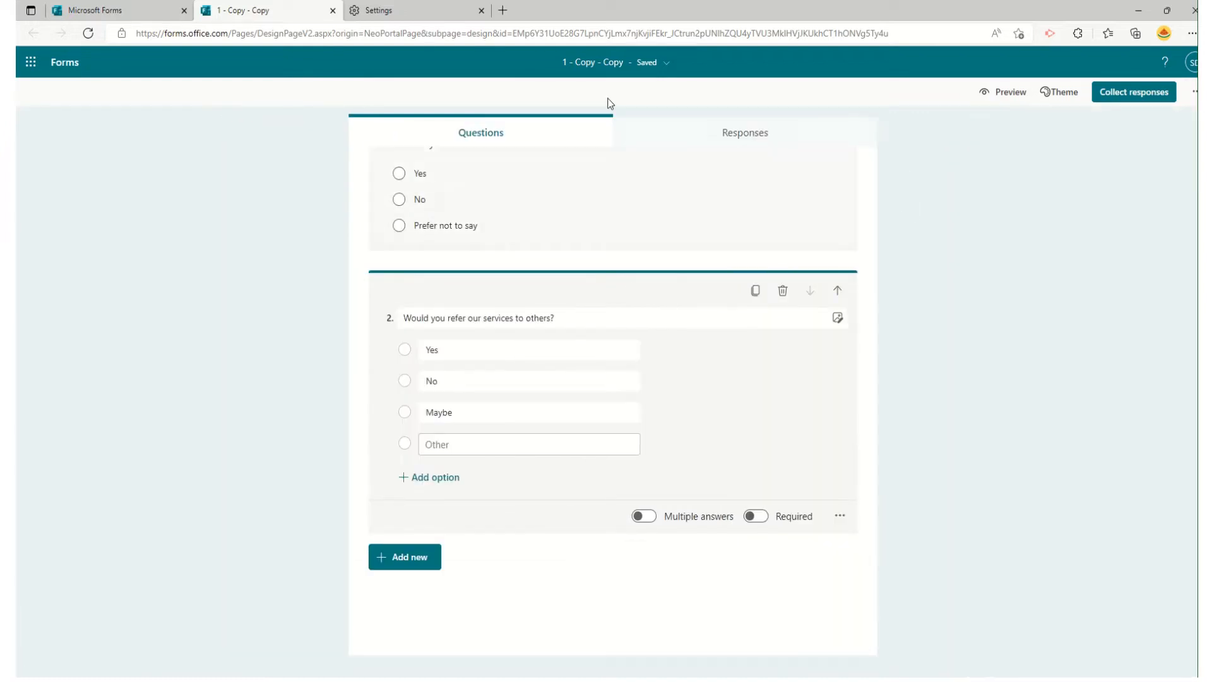
Add Gujarati as an additional language in the form's multilingual settings.
{"action": "left_click", "coordinate": [1193, 94]}
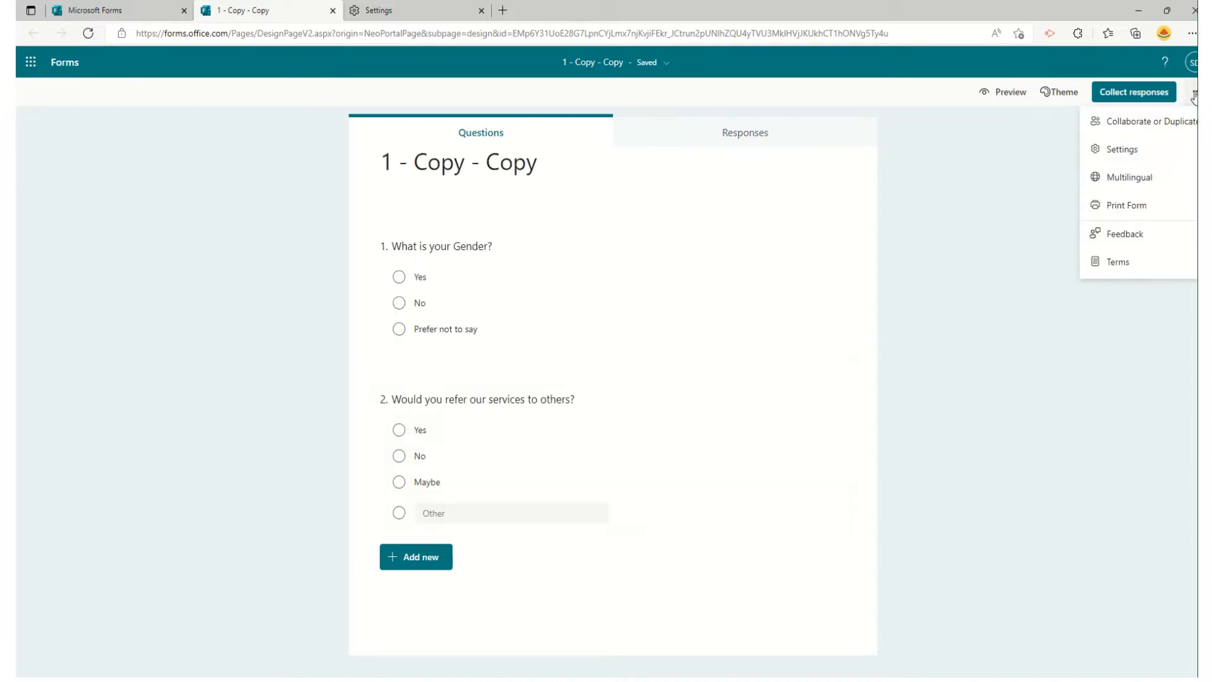
{"action": "left_click", "coordinate": [1127, 178]}
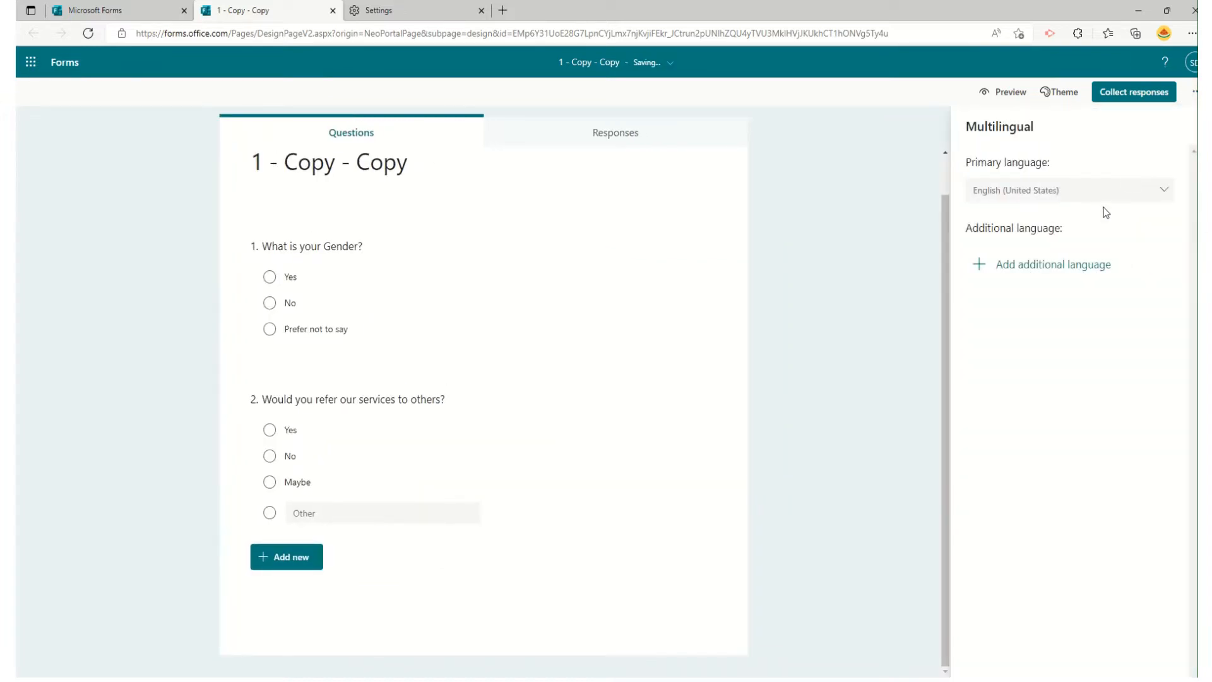
{"action": "double_click", "coordinate": [1022, 190]}
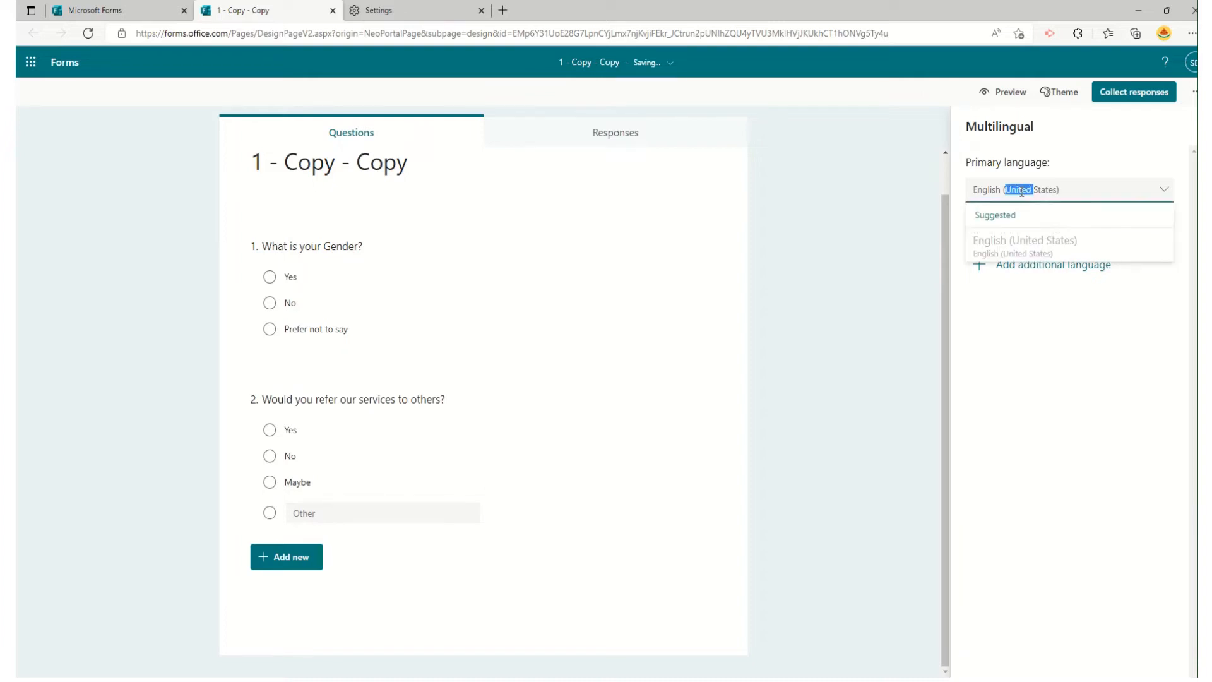
{"action": "left_click", "coordinate": [1024, 268]}
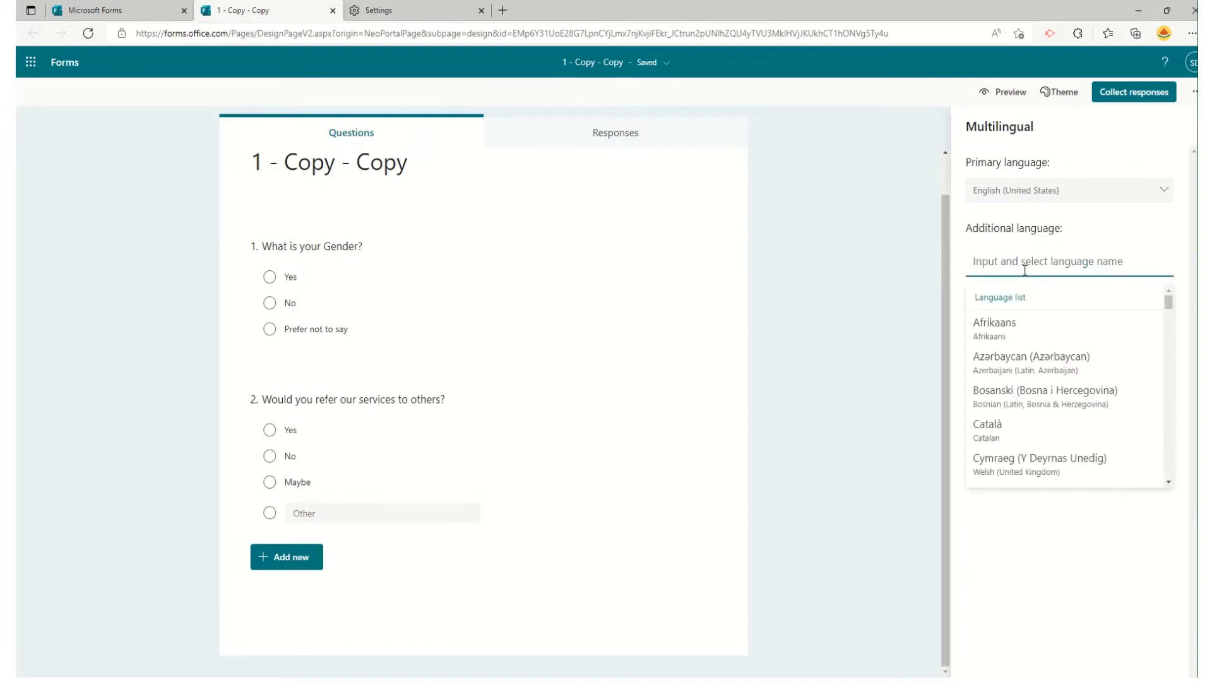
{"action": "type", "text": "Gujara"}
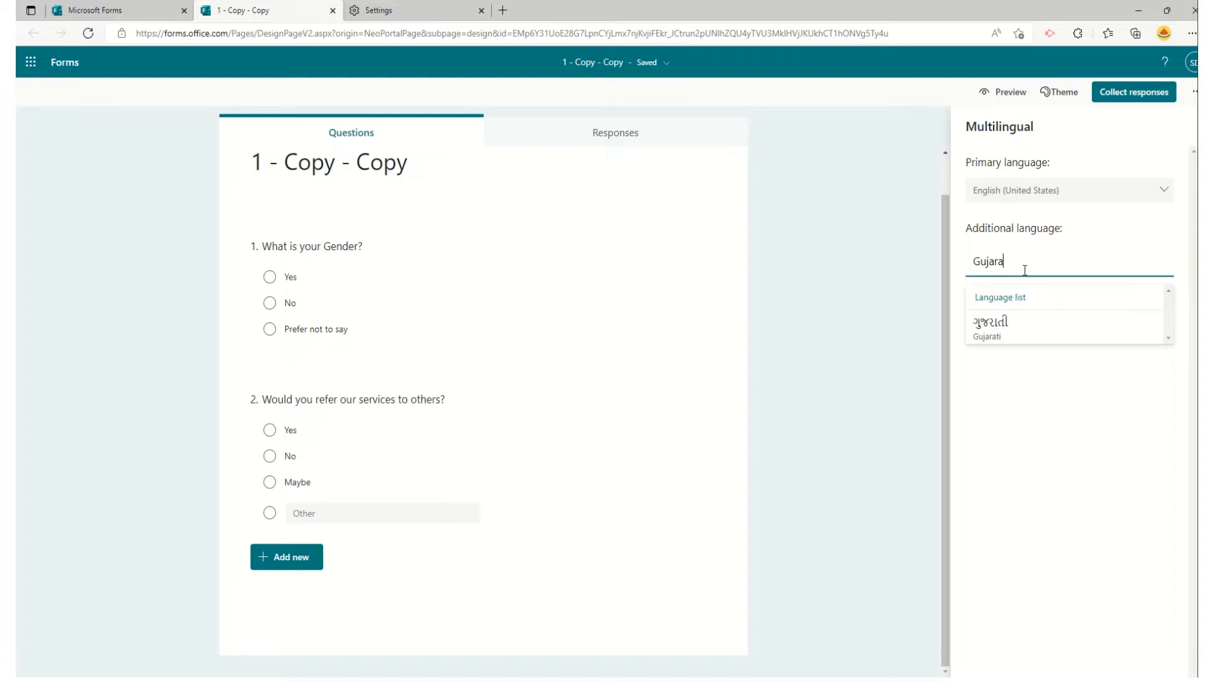
{"action": "left_click", "coordinate": [1028, 327]}
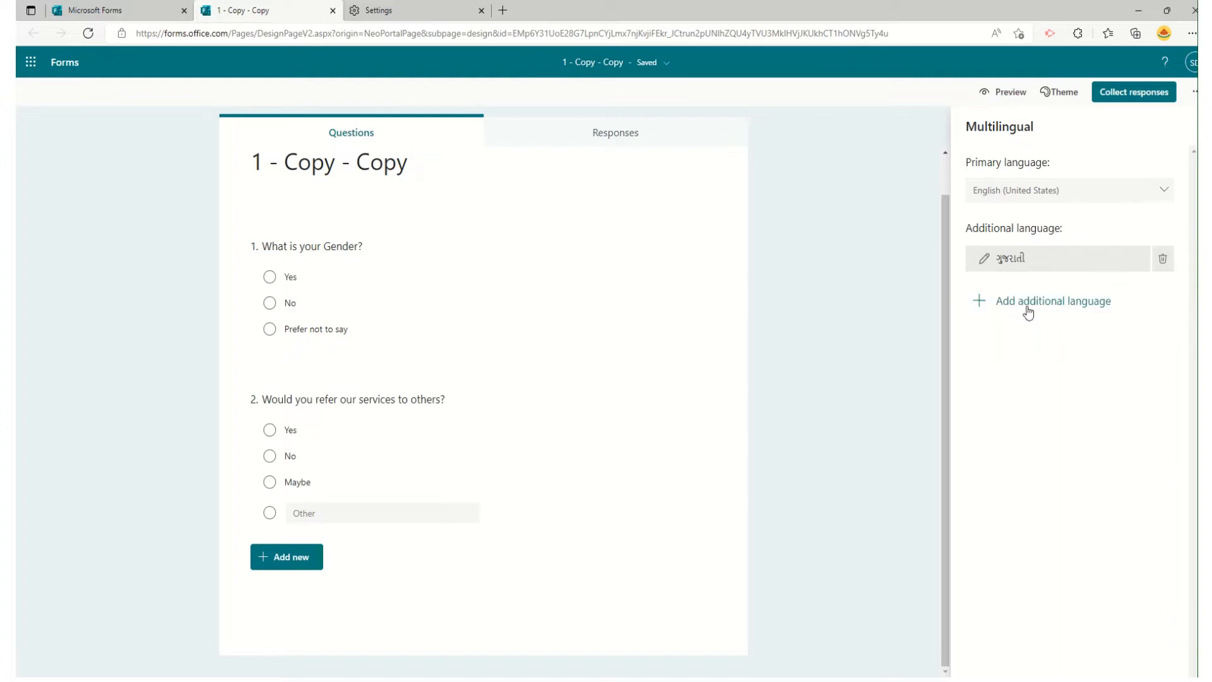
Add Hindi and French (France) as further additional languages and close the multilingual settings.
{"action": "left_click", "coordinate": [1028, 302]}
{"action": "type", "text": "Hindi"}
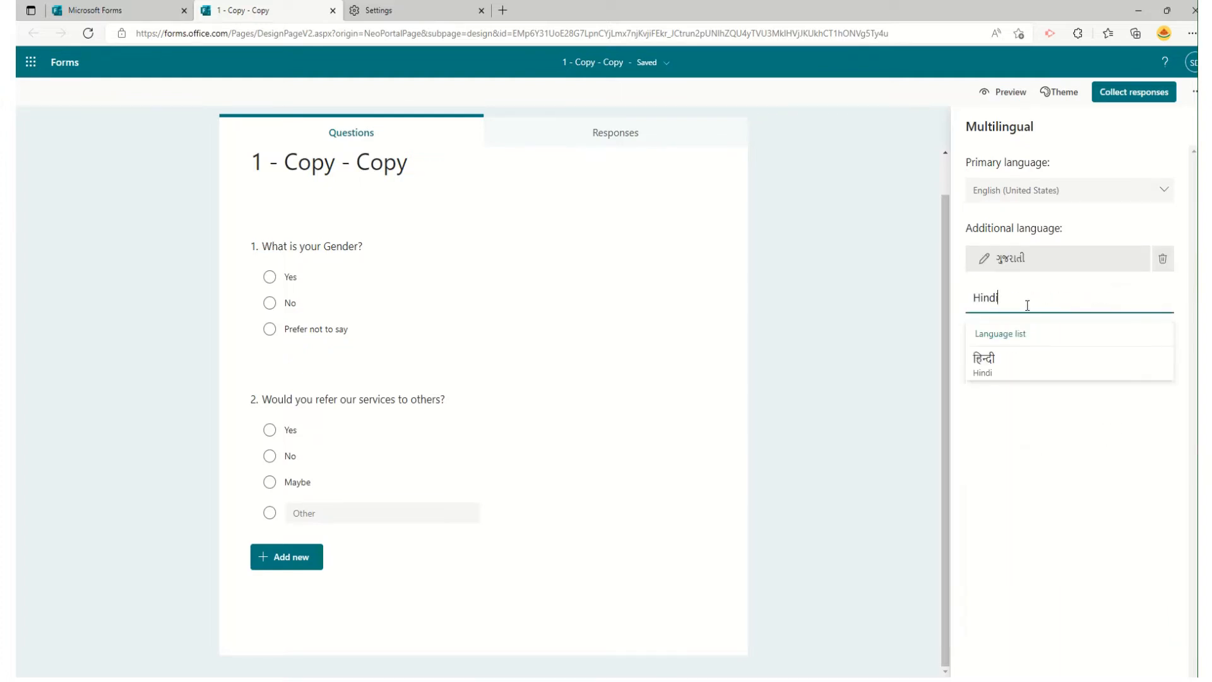
{"action": "left_click", "coordinate": [984, 369]}
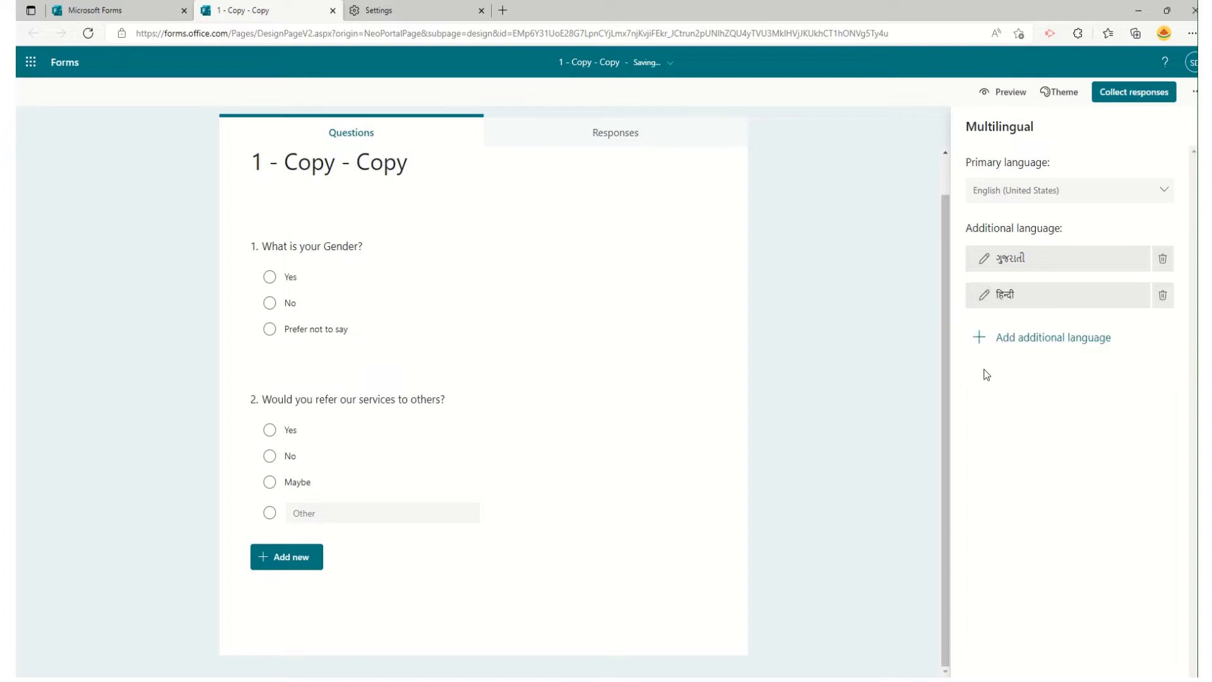
{"action": "left_click", "coordinate": [1009, 338]}
{"action": "type", "text": "French"}
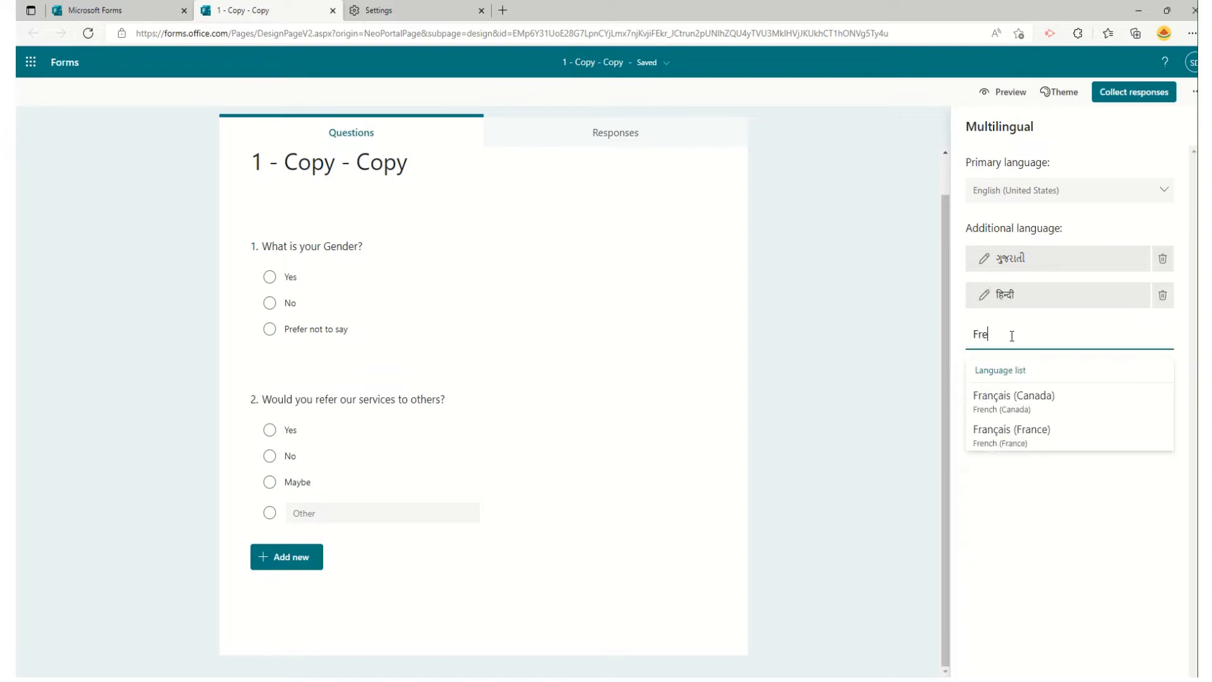
{"action": "left_click", "coordinate": [986, 436]}
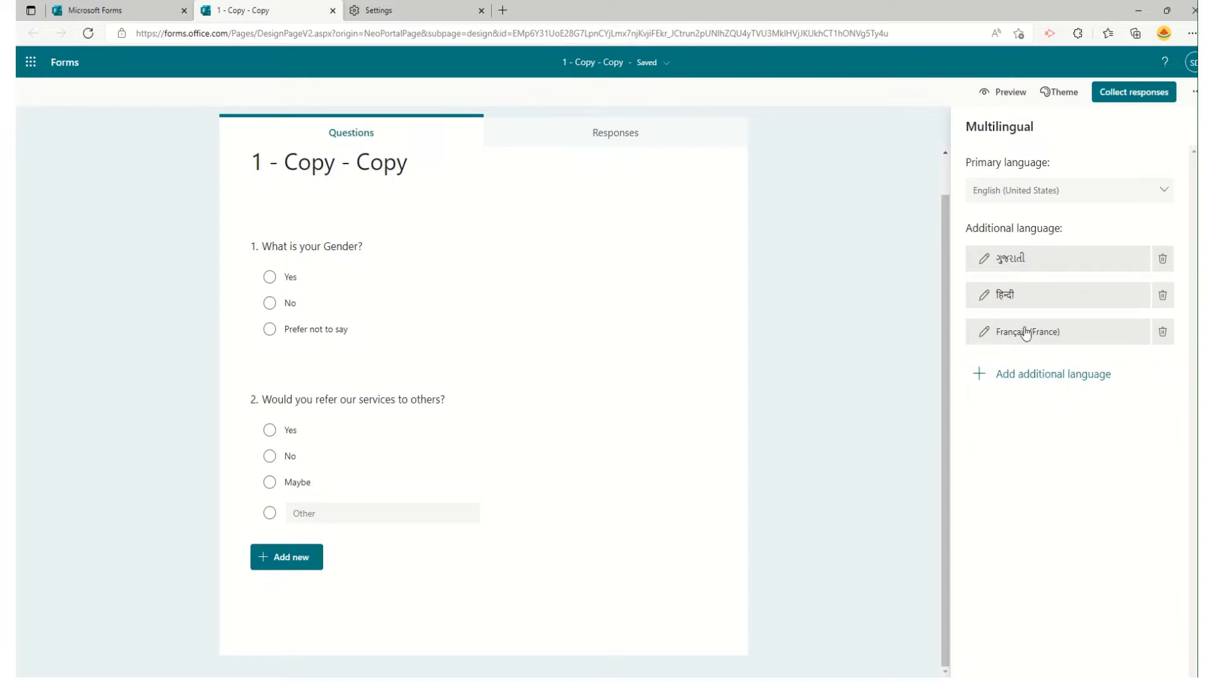
{"action": "left_click", "coordinate": [817, 327]}
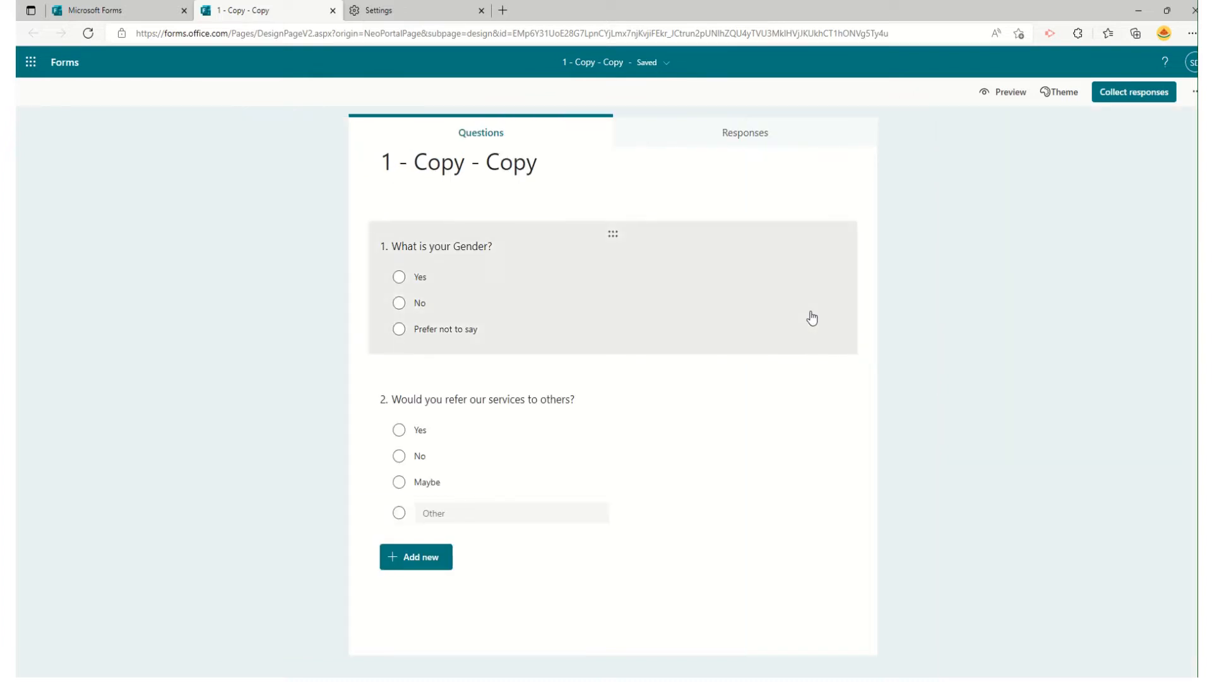
Preview the form and switch its display language to Gujarati to check the translated introduction text.
{"action": "left_click", "coordinate": [995, 95]}
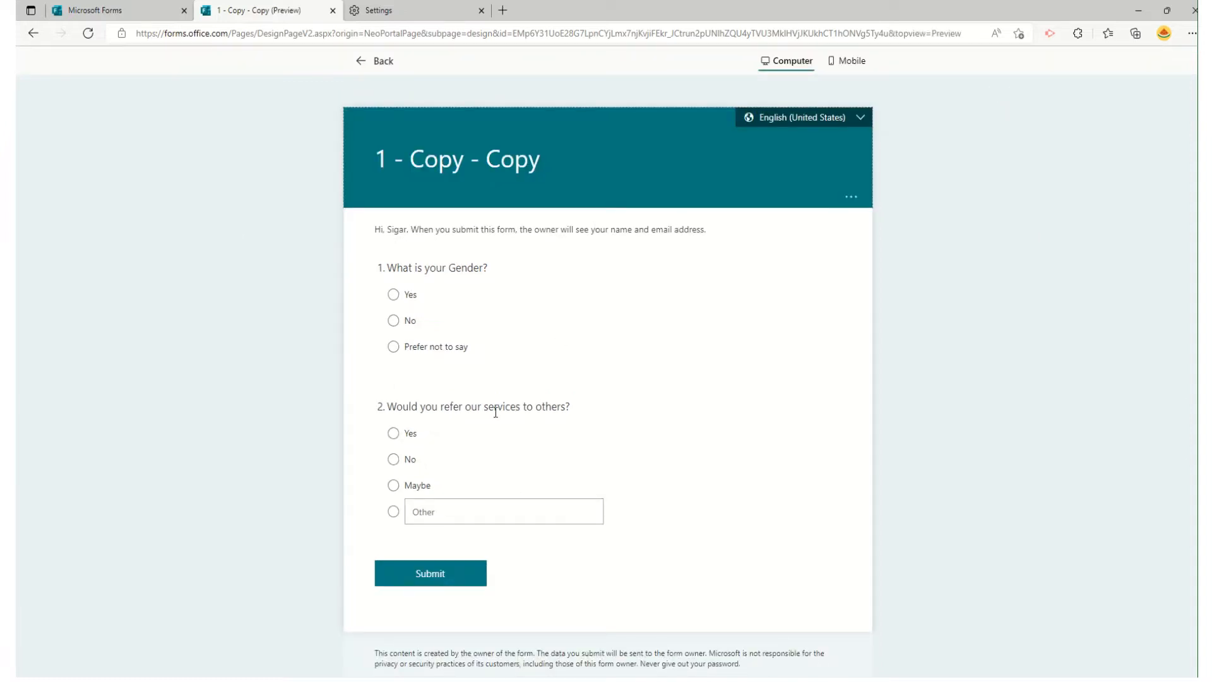
{"action": "left_click", "coordinate": [471, 512]}
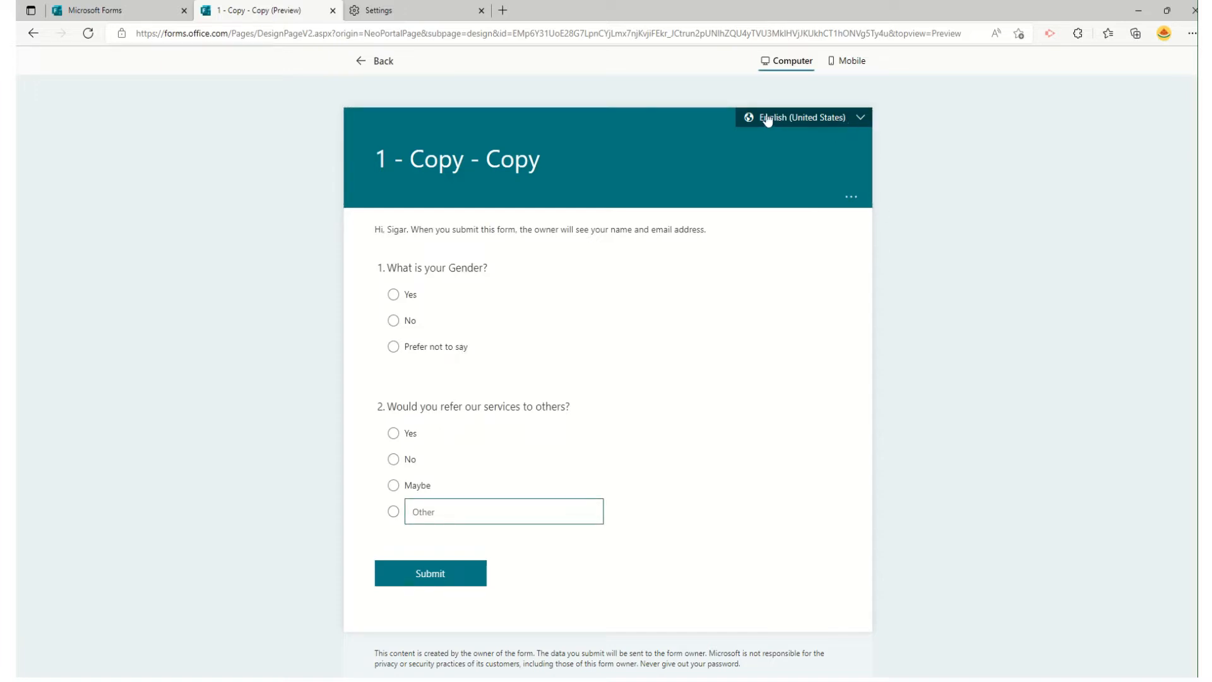
{"action": "left_click", "coordinate": [809, 126]}
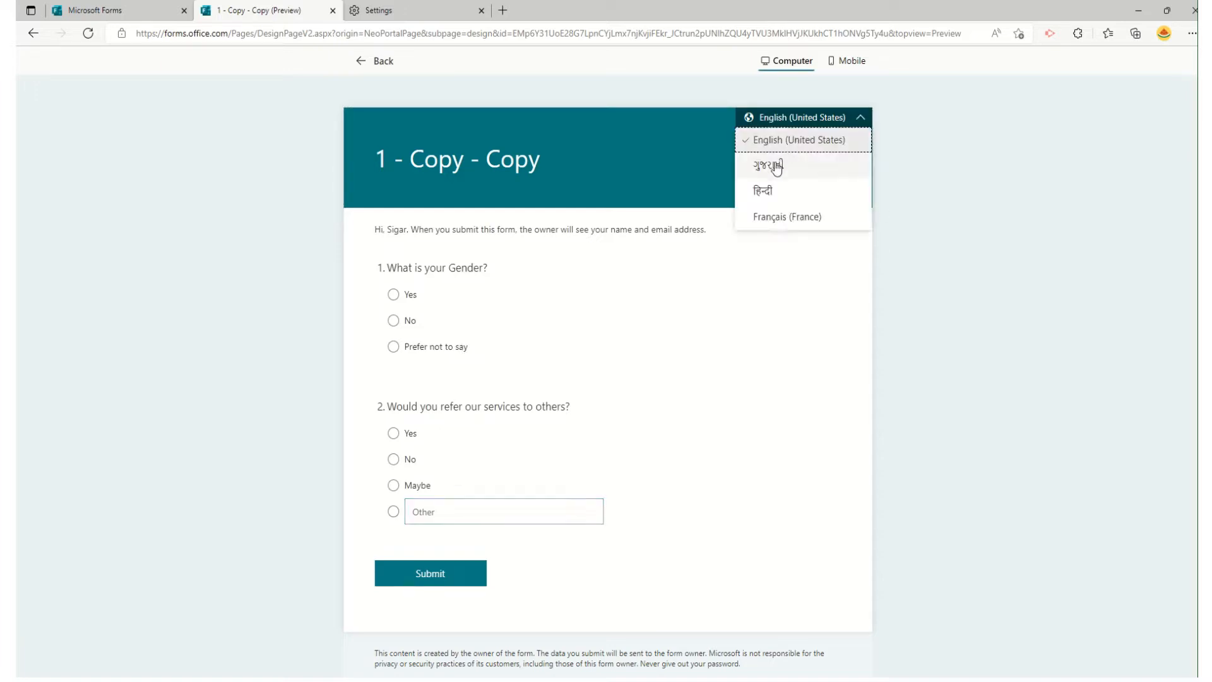
{"action": "left_click", "coordinate": [773, 161]}
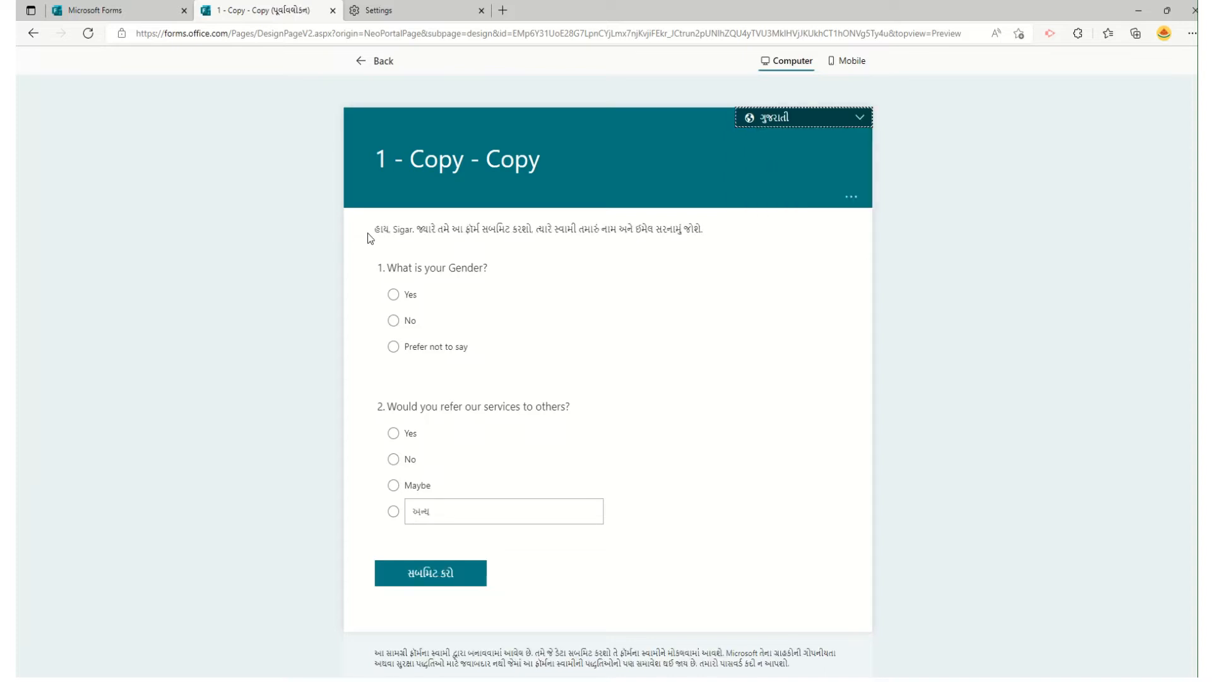
{"action": "left_click_drag", "start_coordinate": [419, 229], "coordinate": [712, 229]}
{"action": "left_click", "coordinate": [736, 408]}
Switch the preview to French (France) and check the translated introduction, "Other" field and footer.
{"action": "left_click", "coordinate": [833, 119]}
{"action": "left_click", "coordinate": [772, 215]}
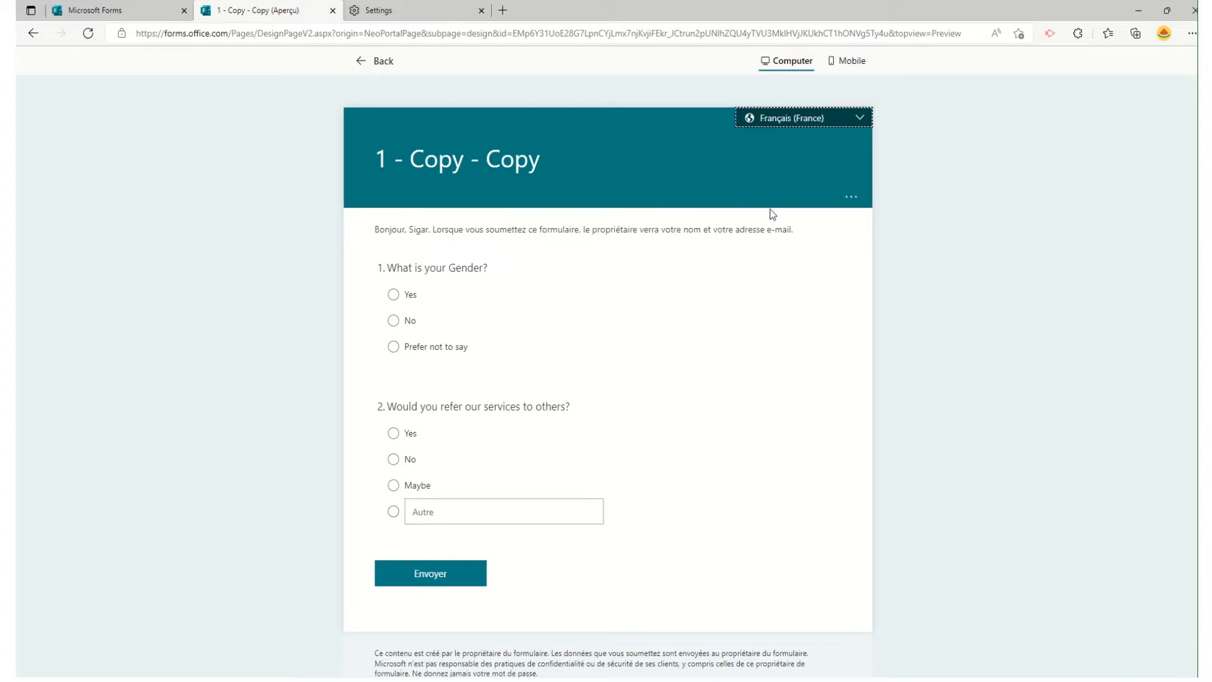
{"action": "left_click_drag", "start_coordinate": [379, 232], "coordinate": [832, 238]}
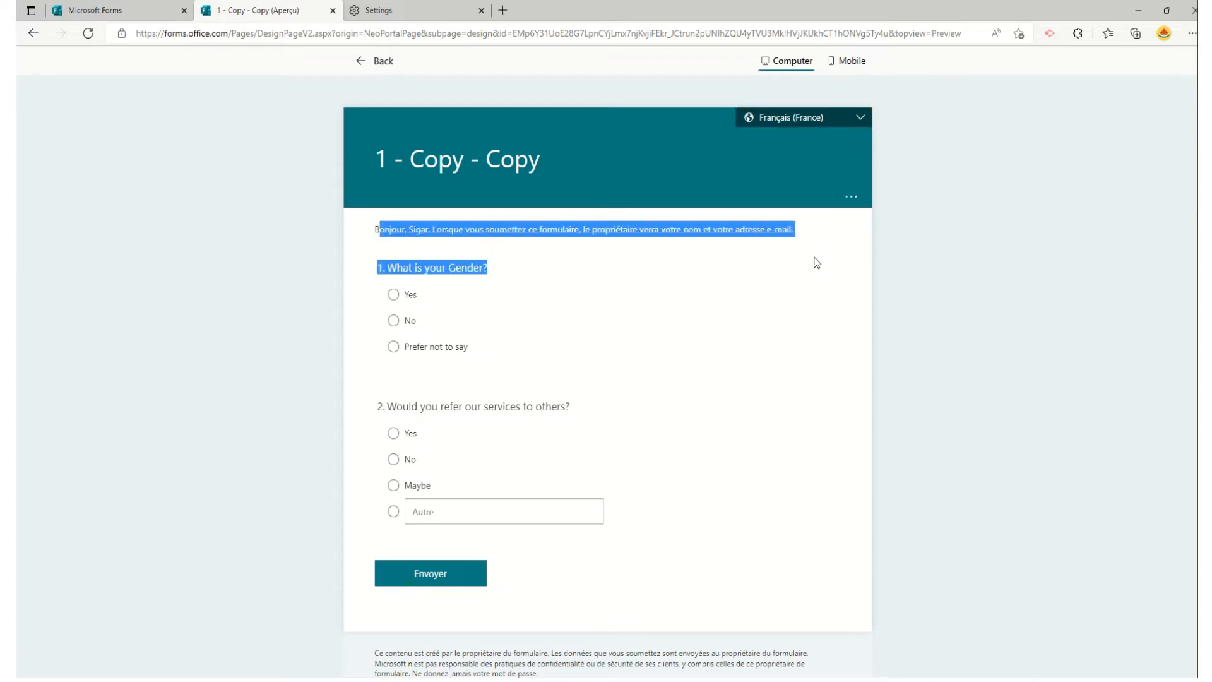
{"action": "left_click", "coordinate": [705, 286]}
{"action": "scroll", "coordinate": [706, 286], "scroll_direction": "down", "scroll_amount": 1}
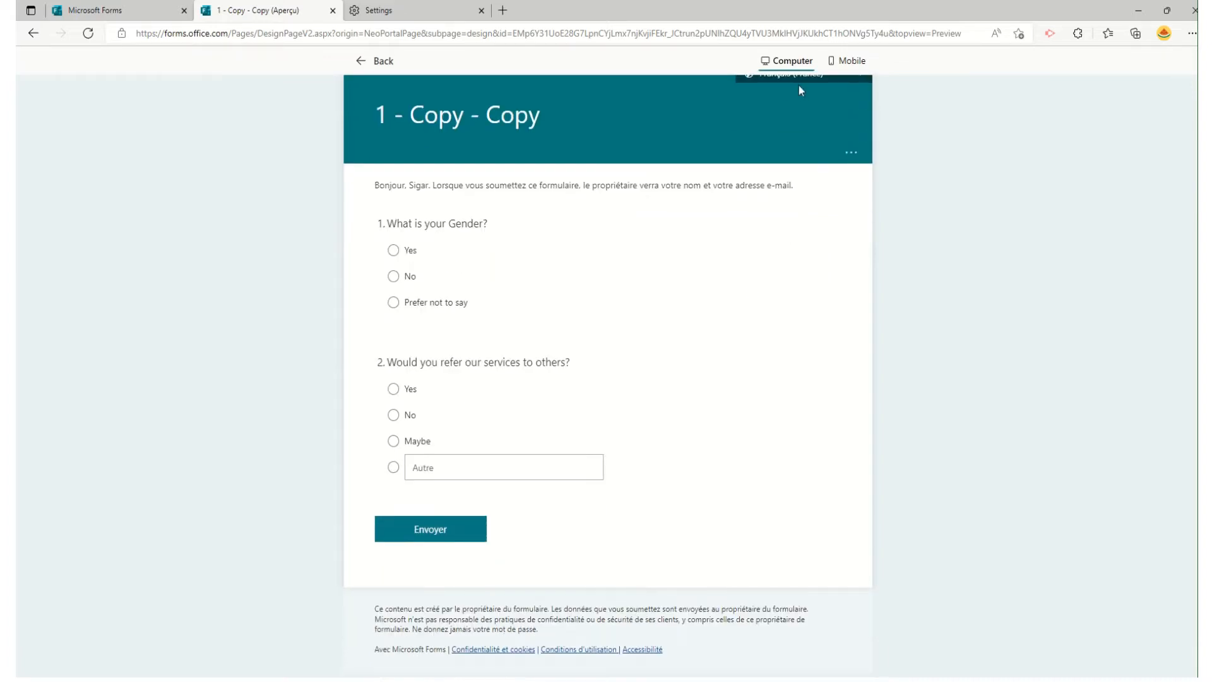
Switch the preview to Hindi, check the translated introduction text, and return to the form editor.
{"action": "scroll", "coordinate": [798, 90], "scroll_direction": "up", "scroll_amount": 1}
{"action": "left_click", "coordinate": [802, 117]}
{"action": "left_click", "coordinate": [772, 189]}
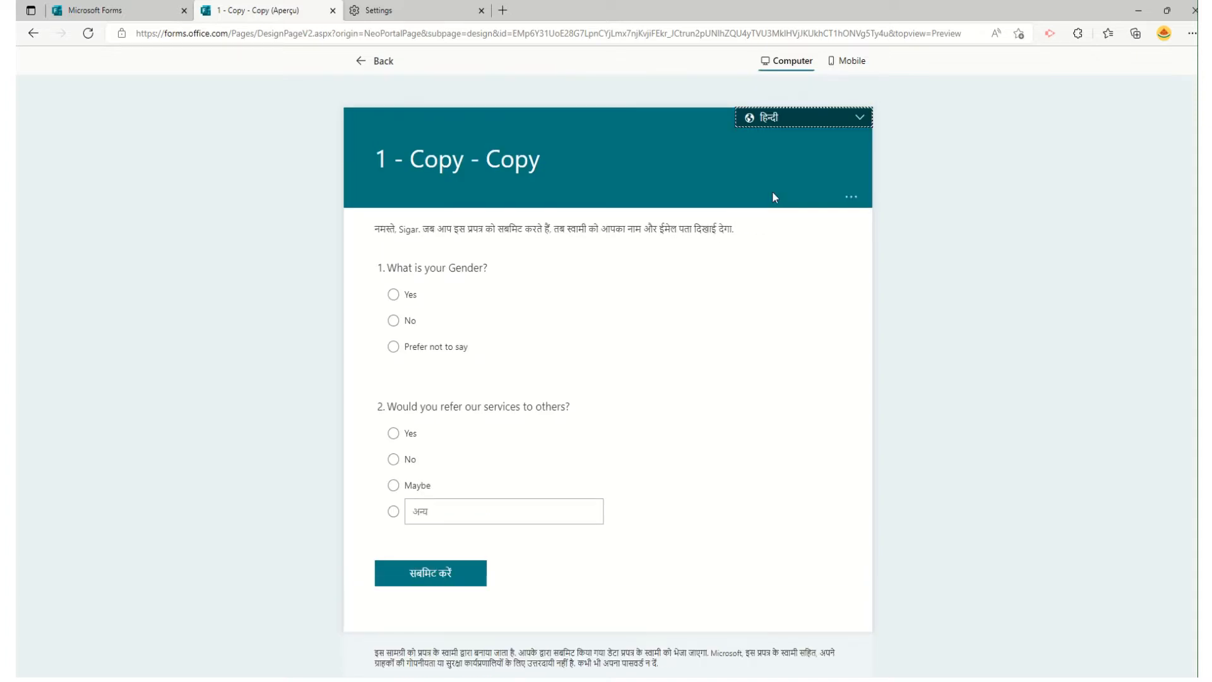
{"action": "left_click_drag", "start_coordinate": [375, 229], "coordinate": [773, 233]}
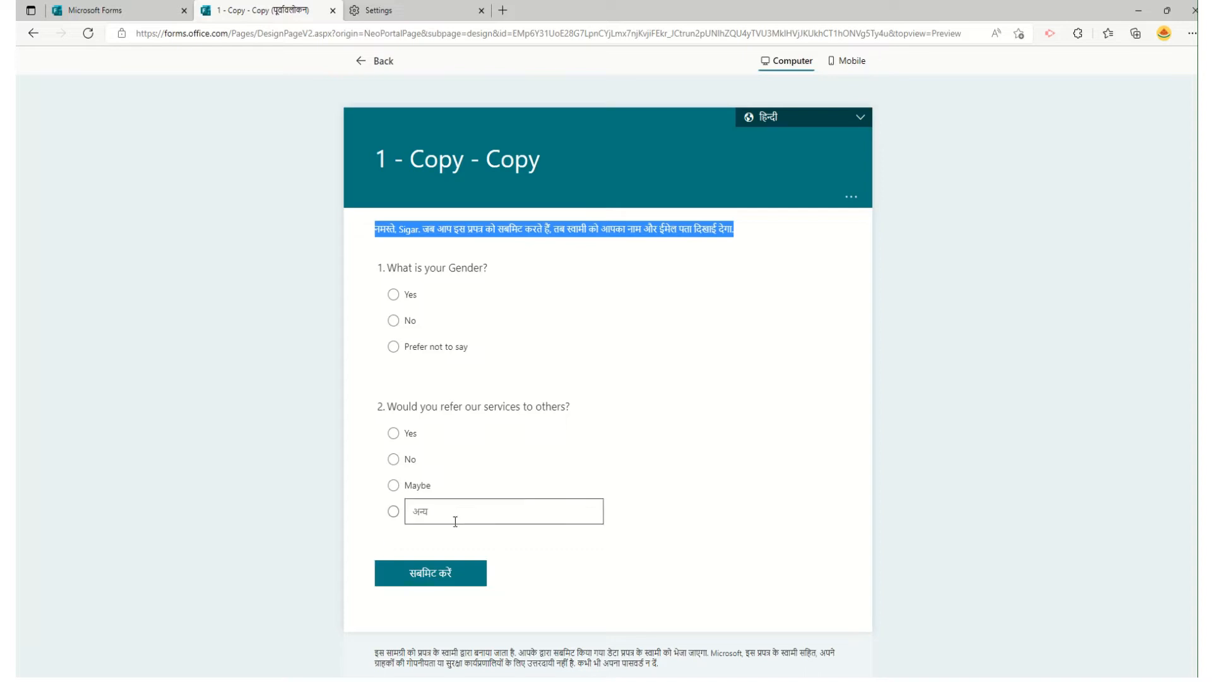
{"action": "left_click", "coordinate": [786, 409]}
{"action": "left_click", "coordinate": [385, 60]}
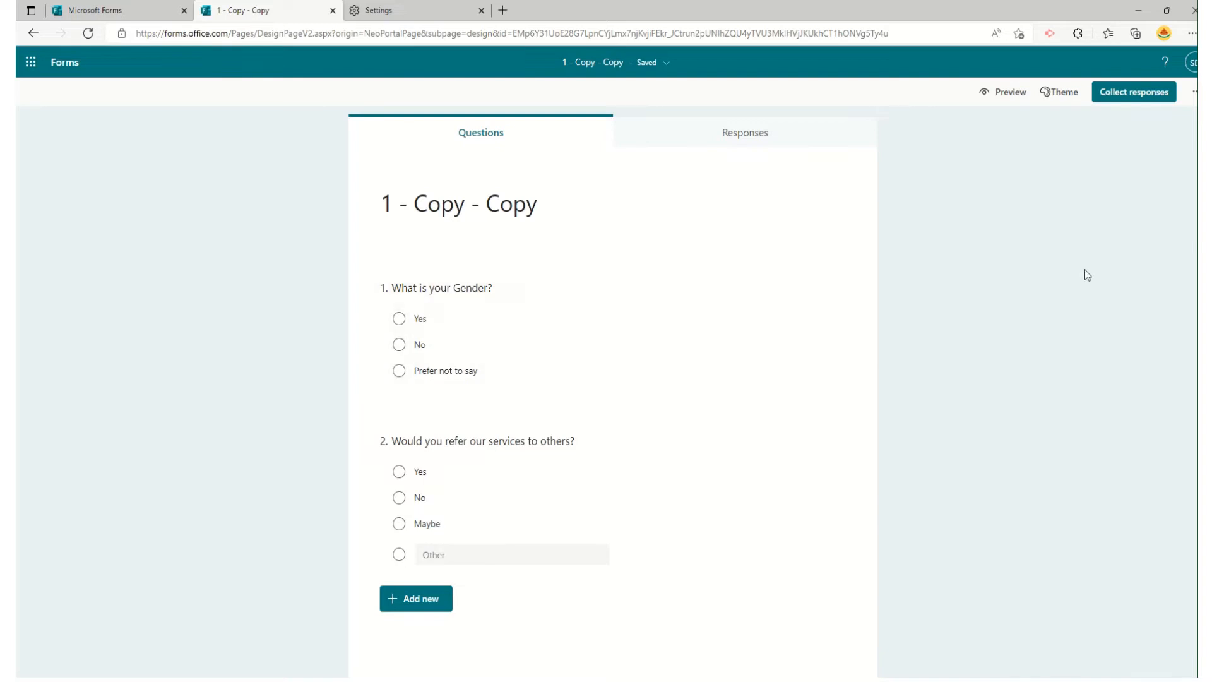
From the Forms home page, use Quick import to convert 1.pdf from the Desktop into a form and start its review.
{"action": "left_click", "coordinate": [115, 7]}
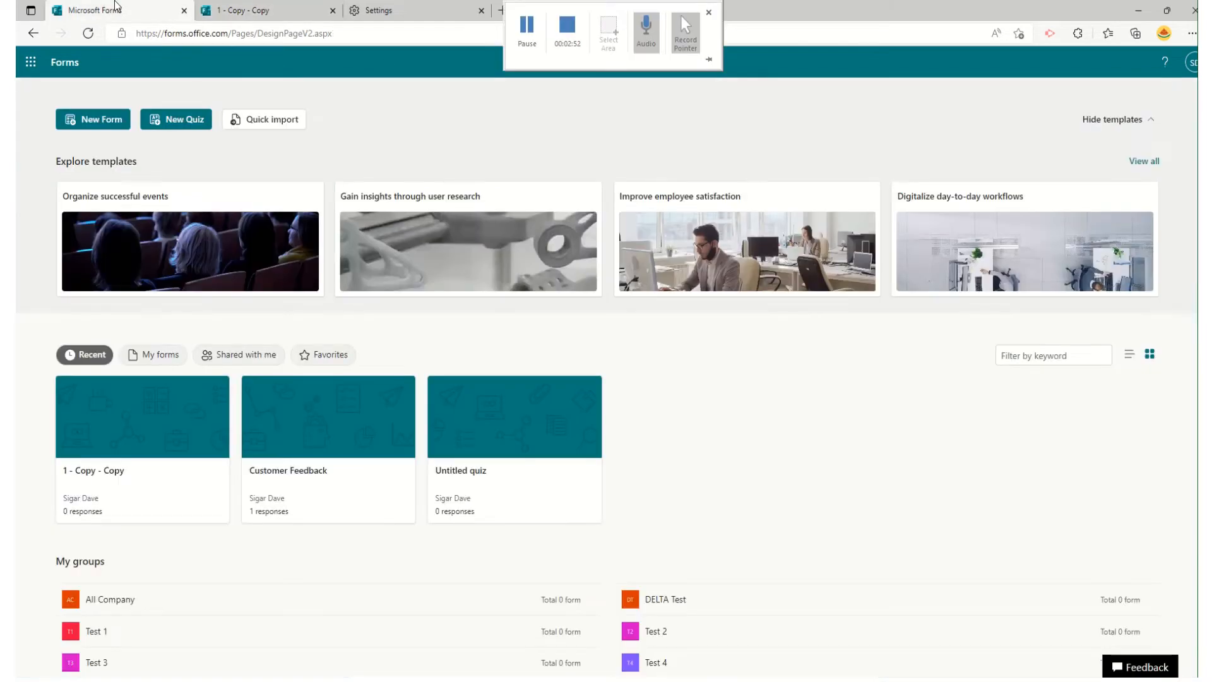
{"action": "left_click", "coordinate": [270, 118]}
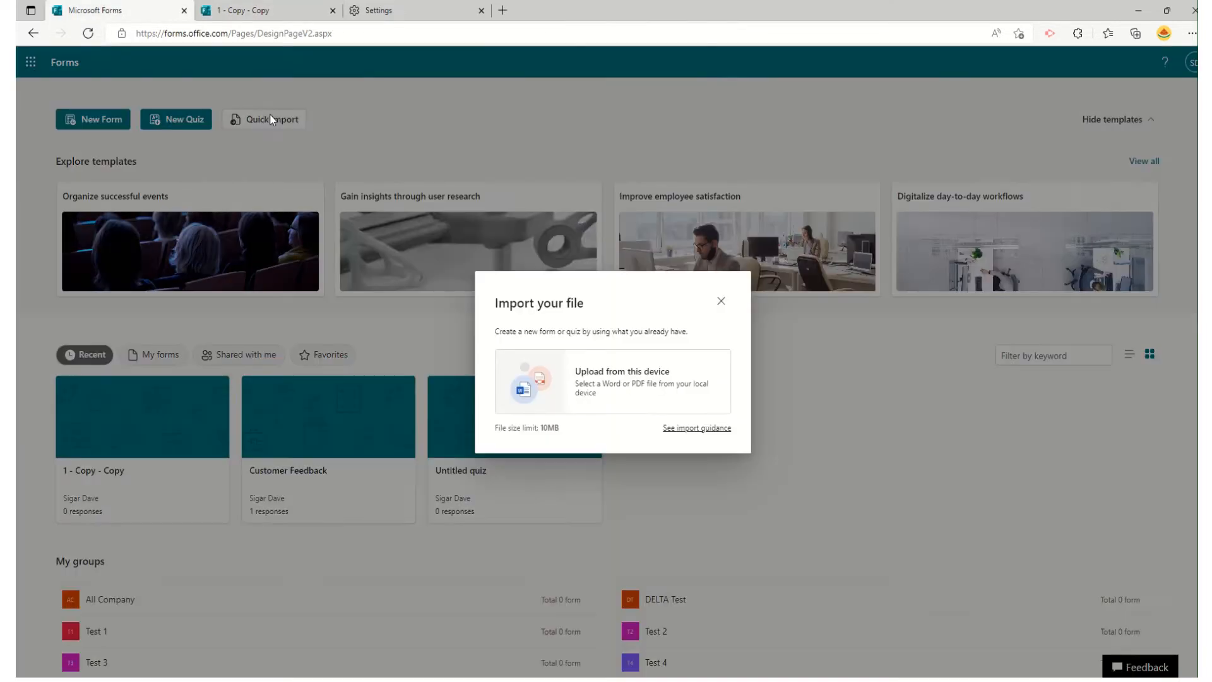
{"action": "mouse_move", "coordinate": [528, 8]}
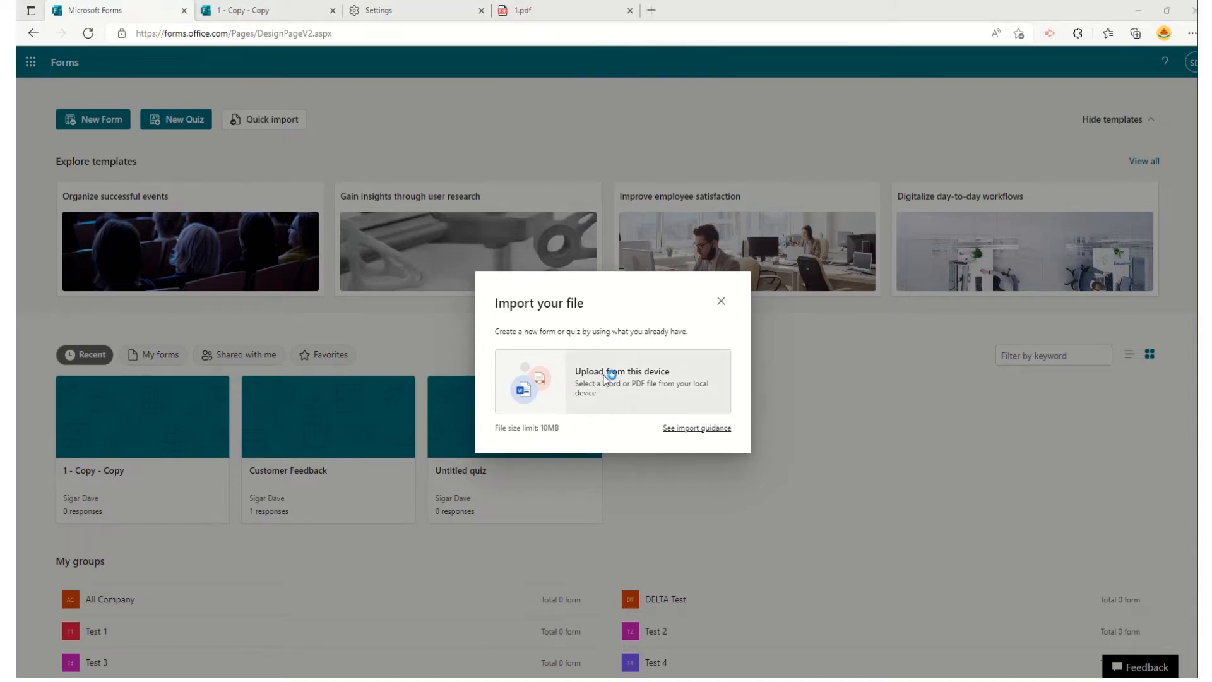
{"action": "left_click", "coordinate": [661, 376]}
{"action": "left_click", "coordinate": [230, 189]}
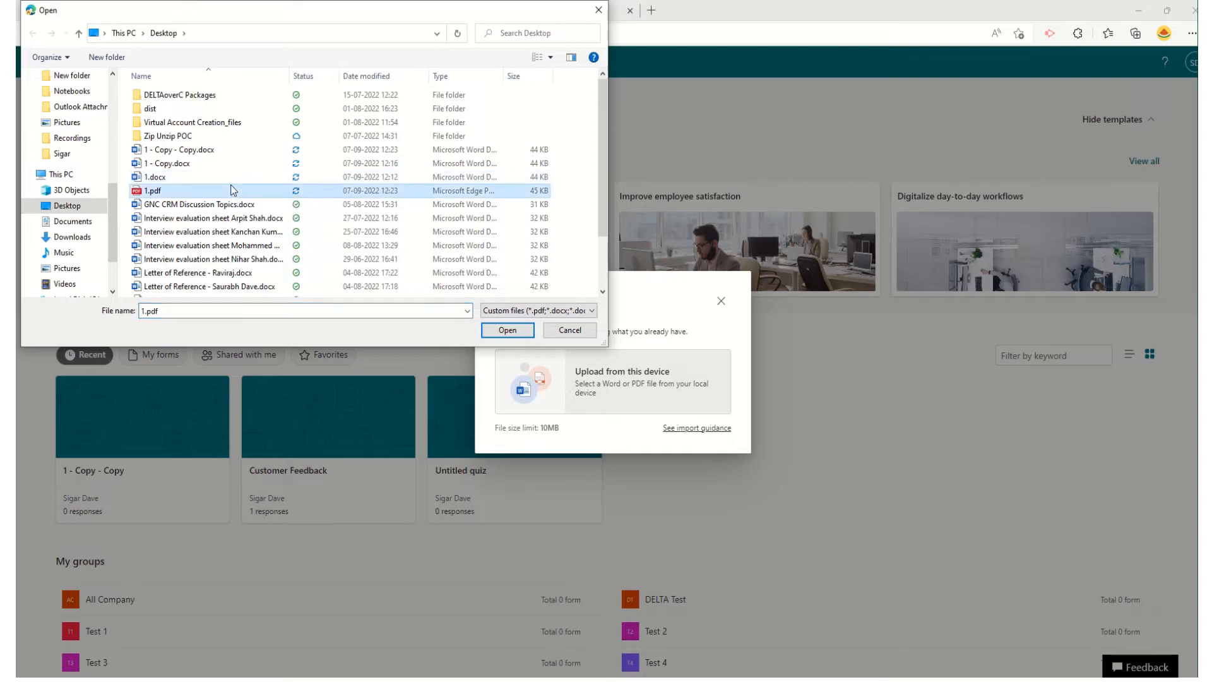
{"action": "left_click", "coordinate": [510, 332]}
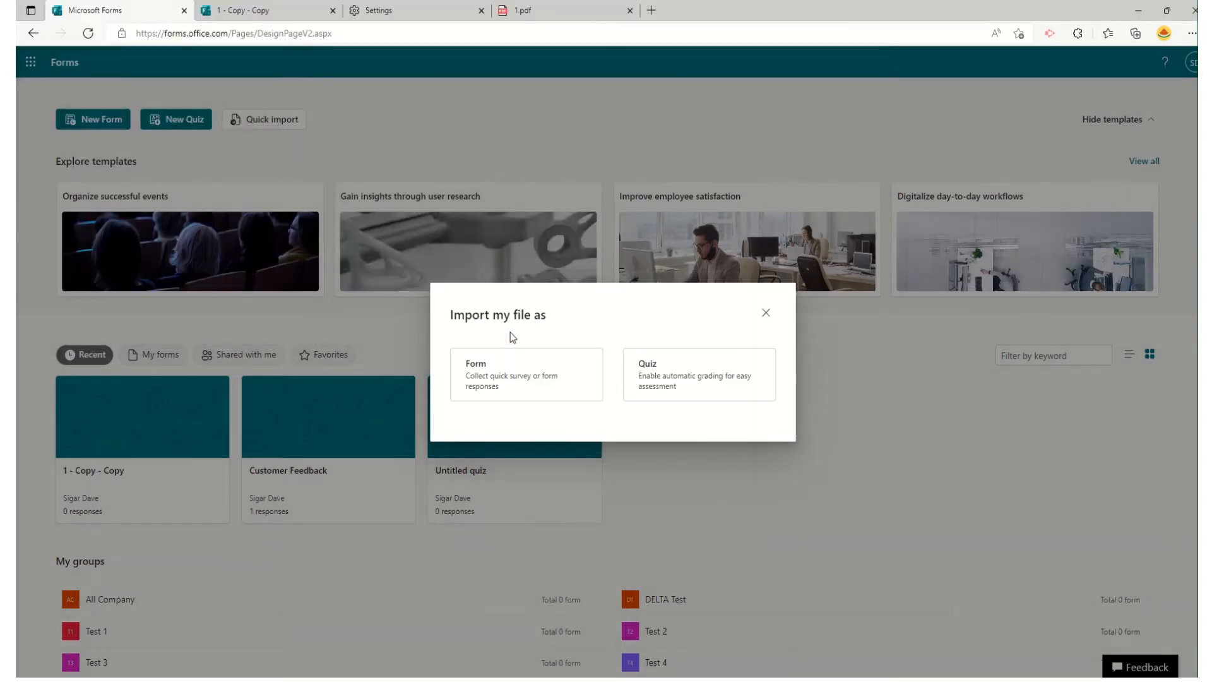
{"action": "left_click", "coordinate": [541, 375]}
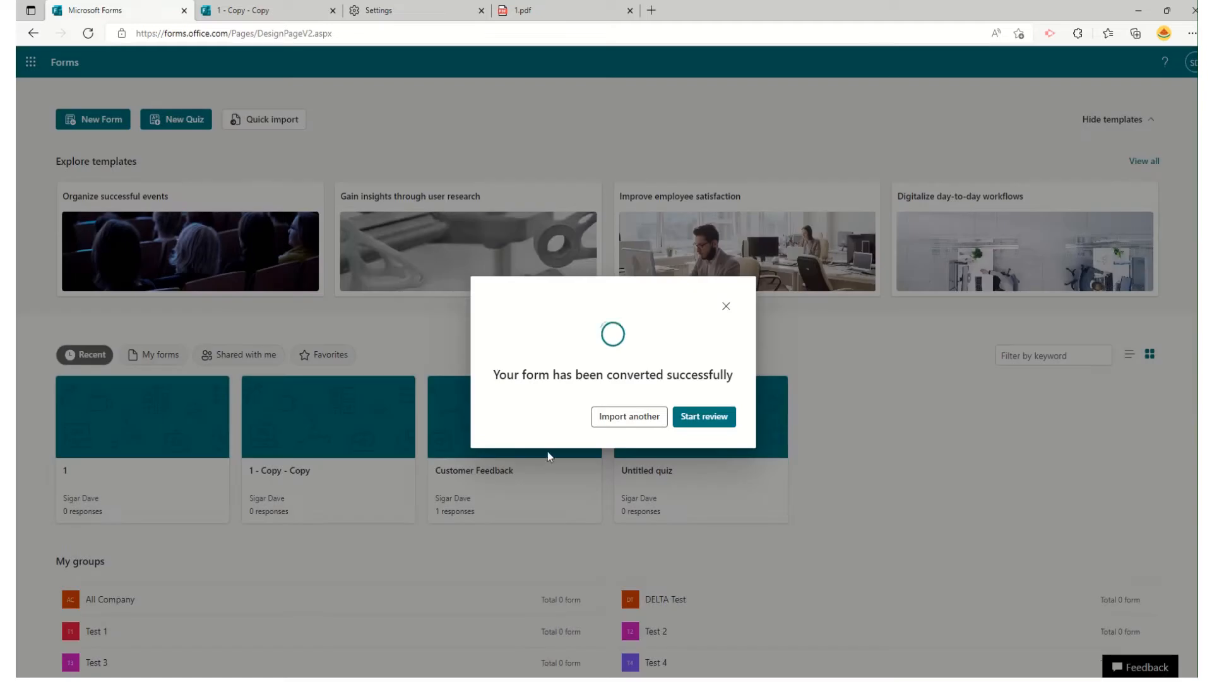
{"action": "left_click", "coordinate": [701, 416]}
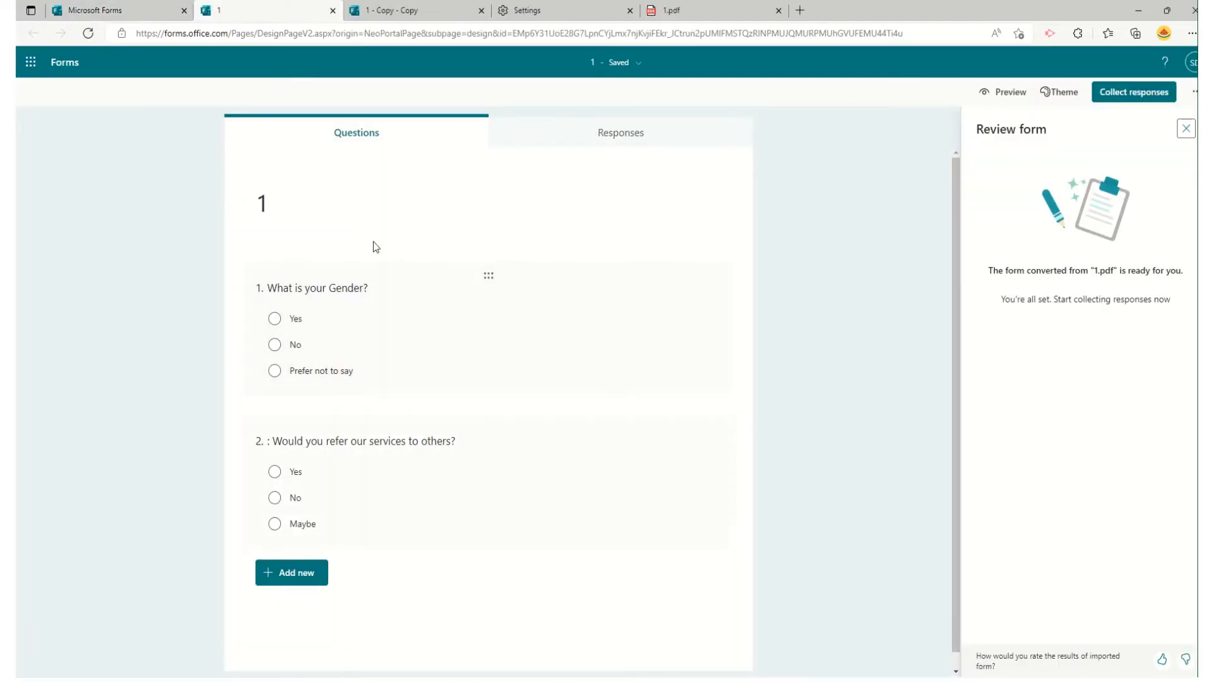
Remove the stray colon and space before question 2's text, "Would you refer our services to others?".
{"action": "left_click", "coordinate": [305, 441]}
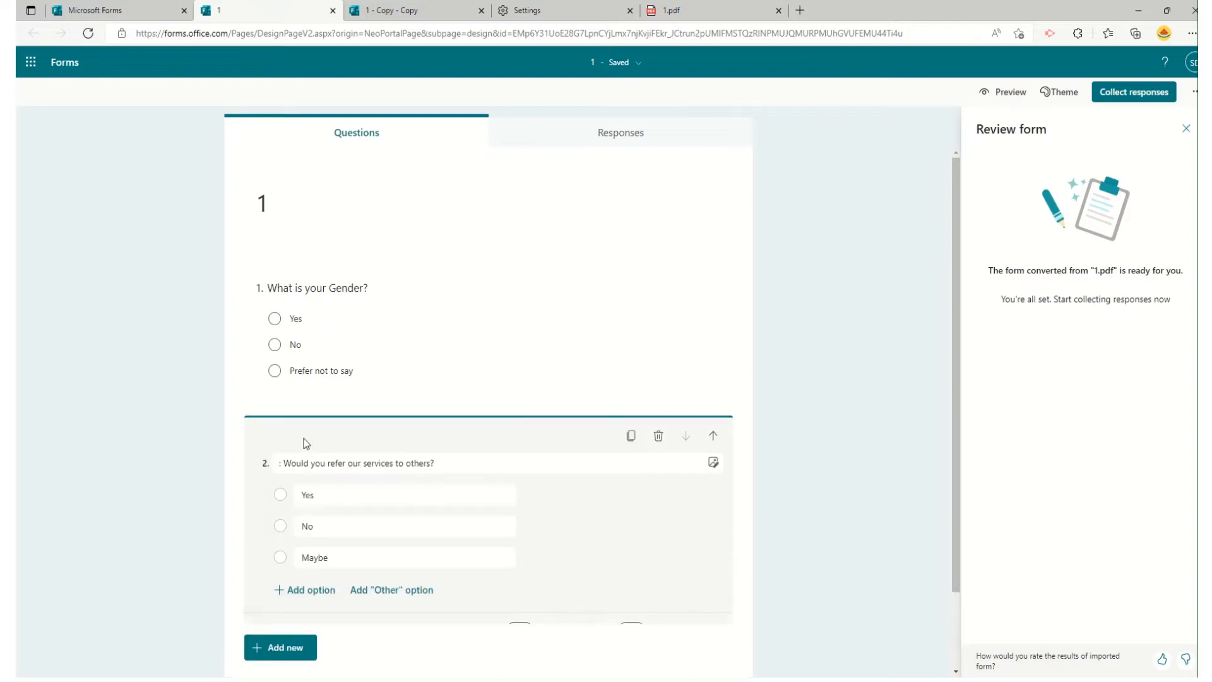
{"action": "left_click", "coordinate": [295, 439]}
{"action": "key", "text": "Home"}
{"action": "key", "text": "Delete"}
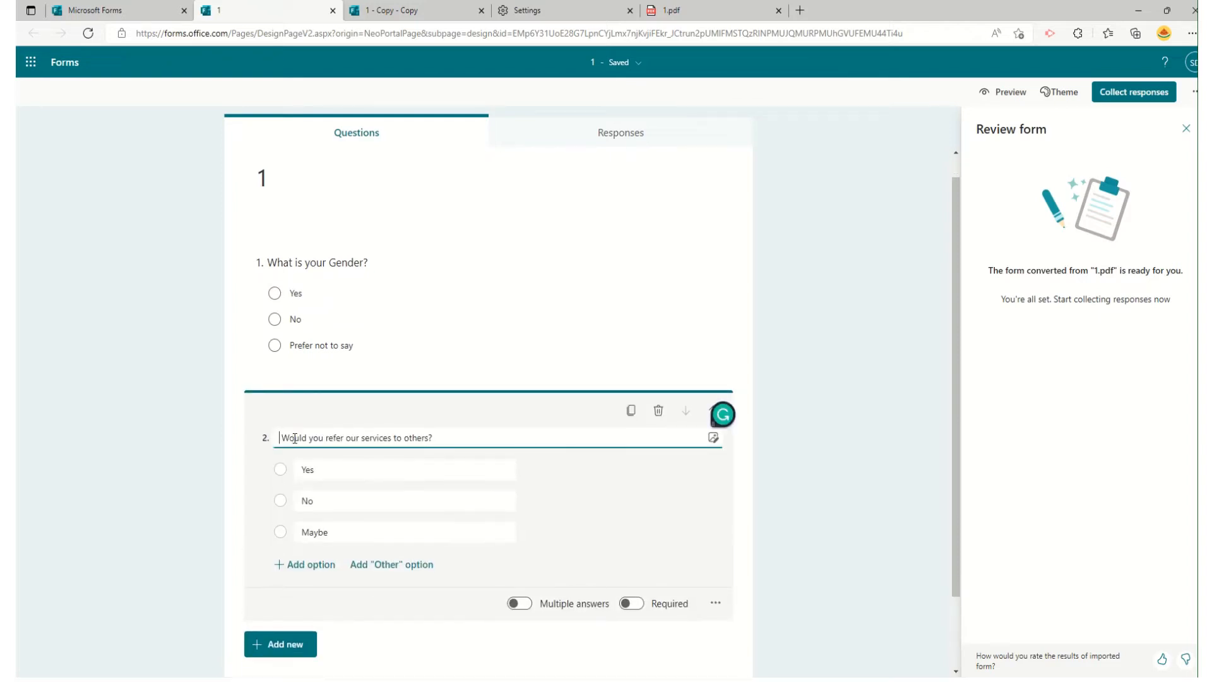
{"action": "key", "text": "Delete"}
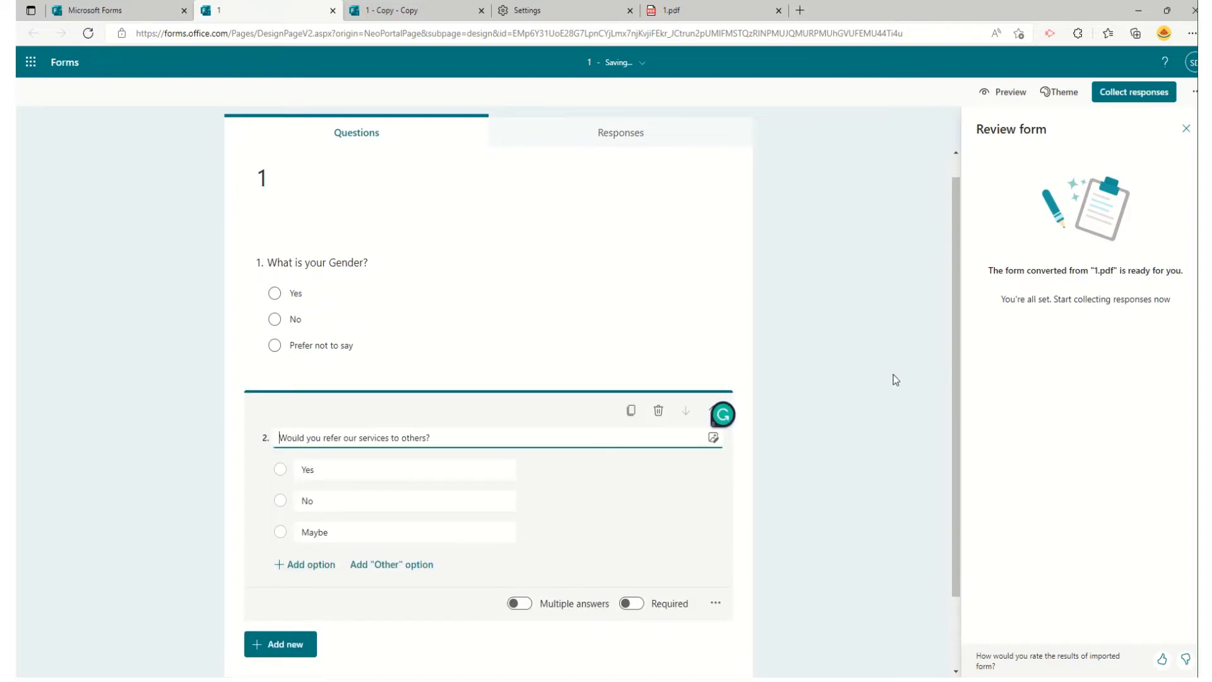
Try the snowboarder and coloured pencils themes, apply the city street theme with the van, and close the theme choices.
{"action": "left_click", "coordinate": [1053, 93]}
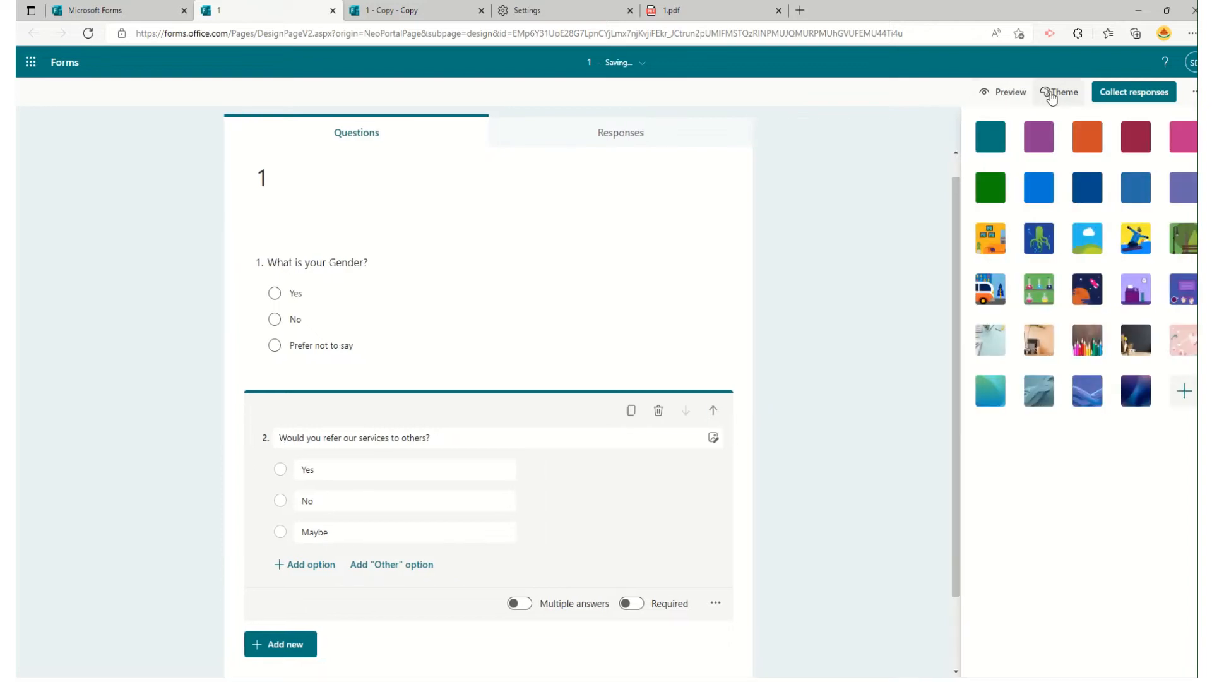
{"action": "left_click", "coordinate": [1144, 243]}
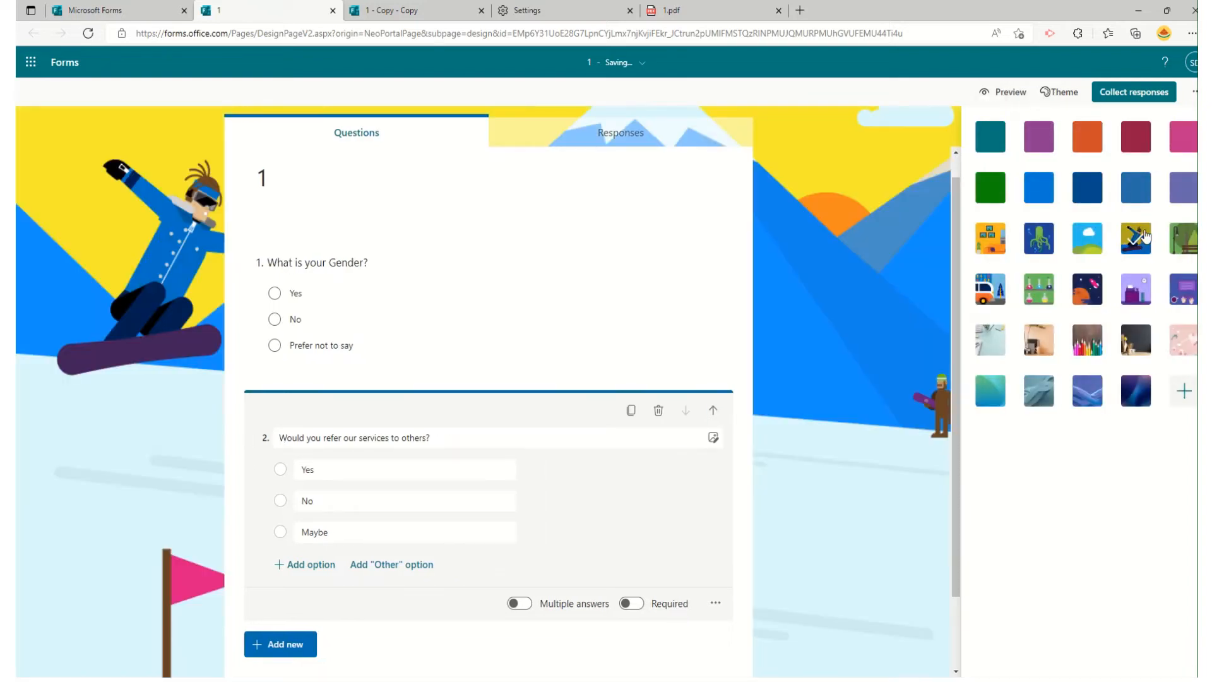
{"action": "left_click", "coordinate": [1084, 355]}
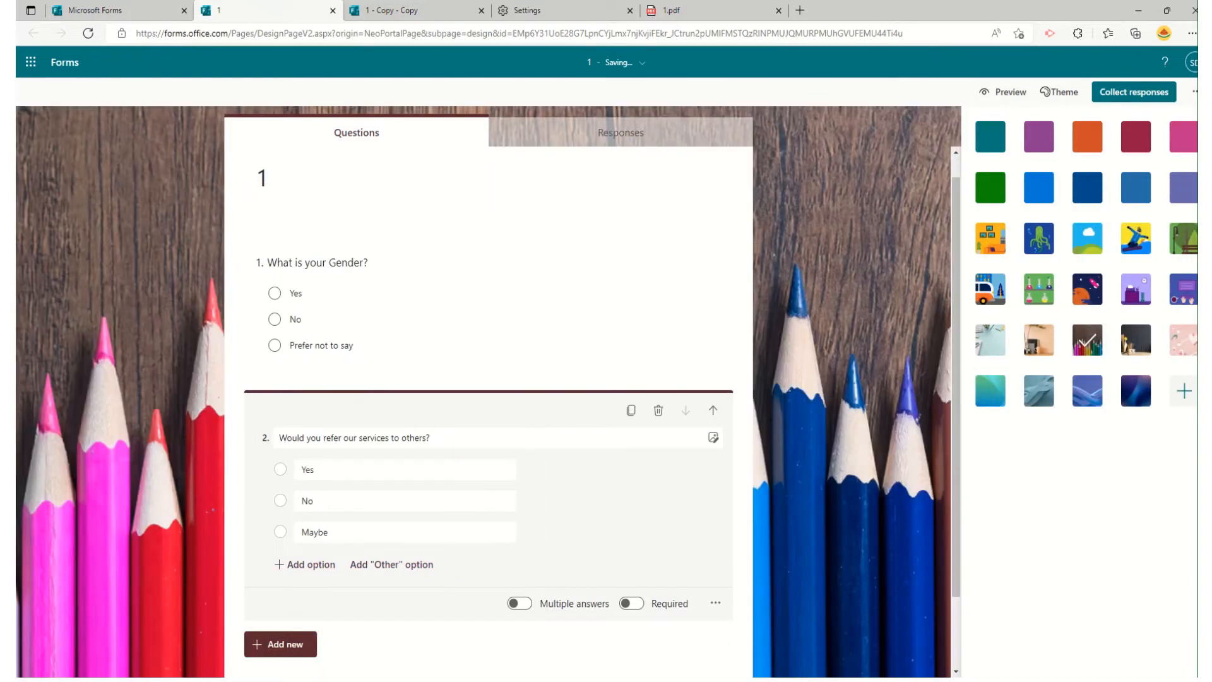
{"action": "left_click", "coordinate": [1004, 297]}
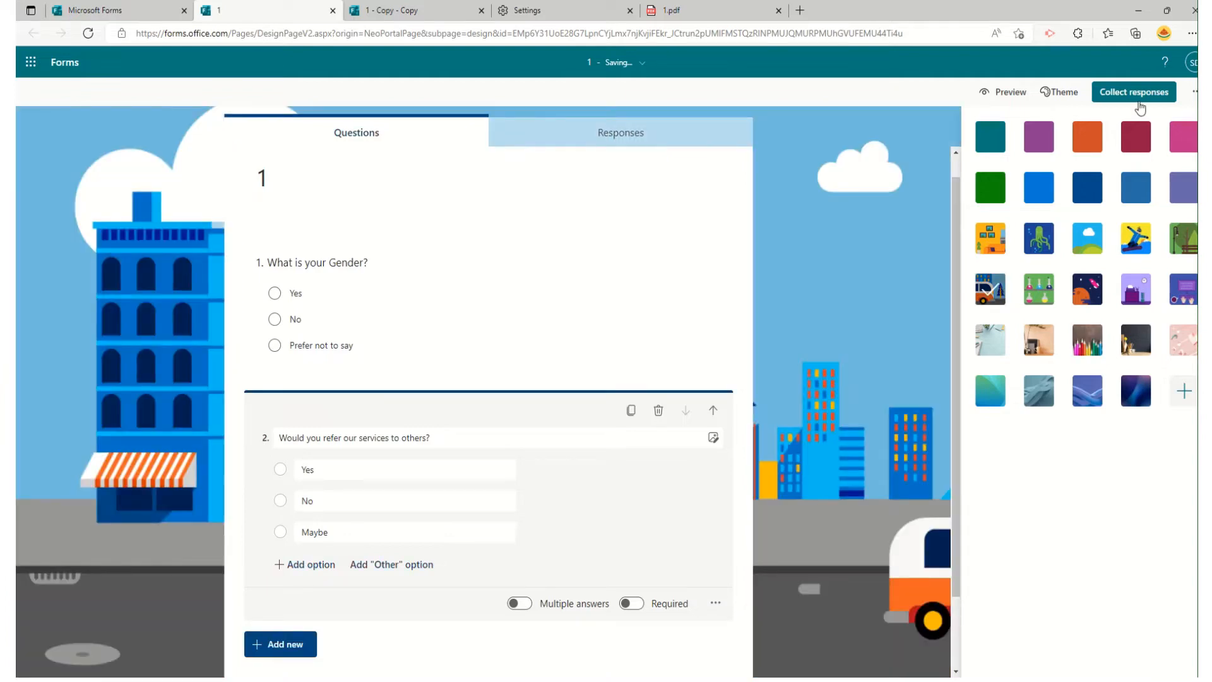
{"action": "left_click", "coordinate": [1193, 94]}
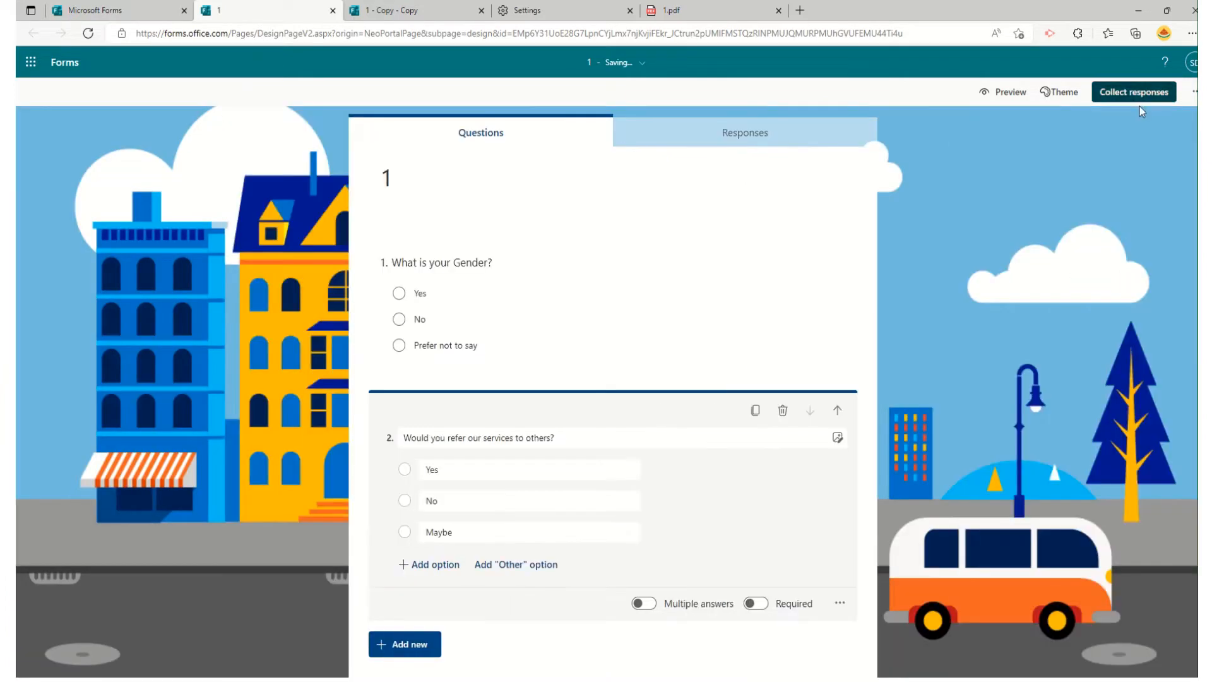
Add Urdu as an additional language in the form's multilingual settings and close them.
{"action": "left_click", "coordinate": [1193, 93]}
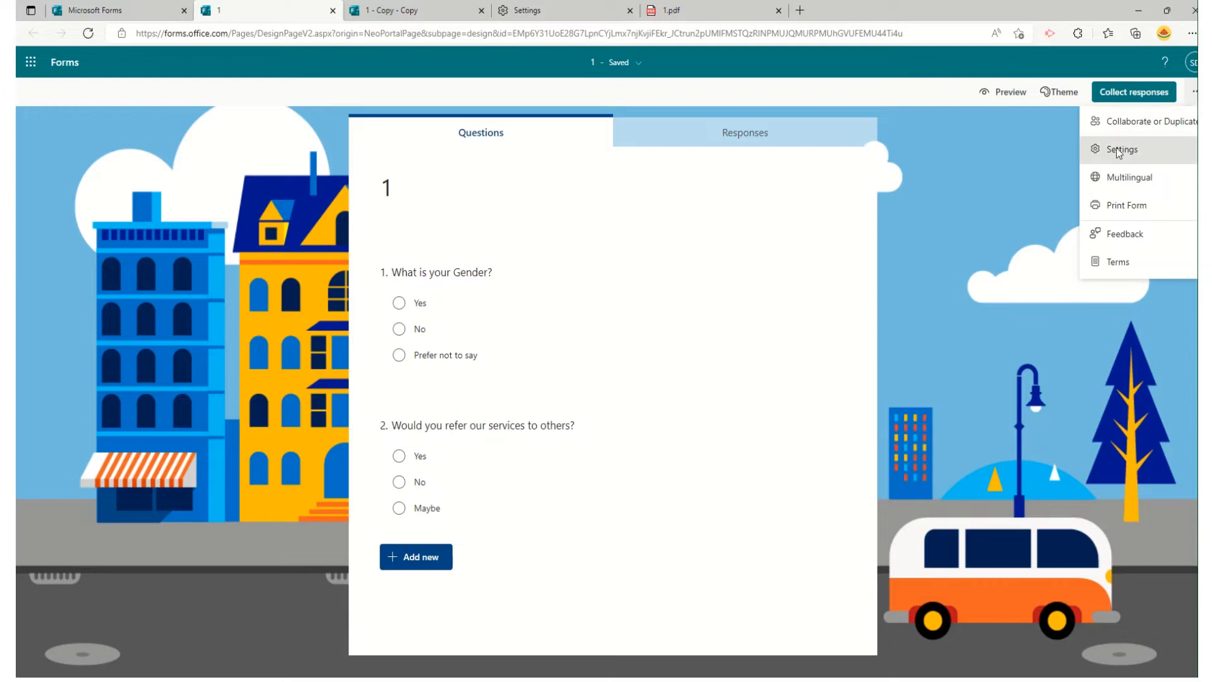
{"action": "left_click", "coordinate": [1118, 173]}
{"action": "left_click", "coordinate": [1013, 265]}
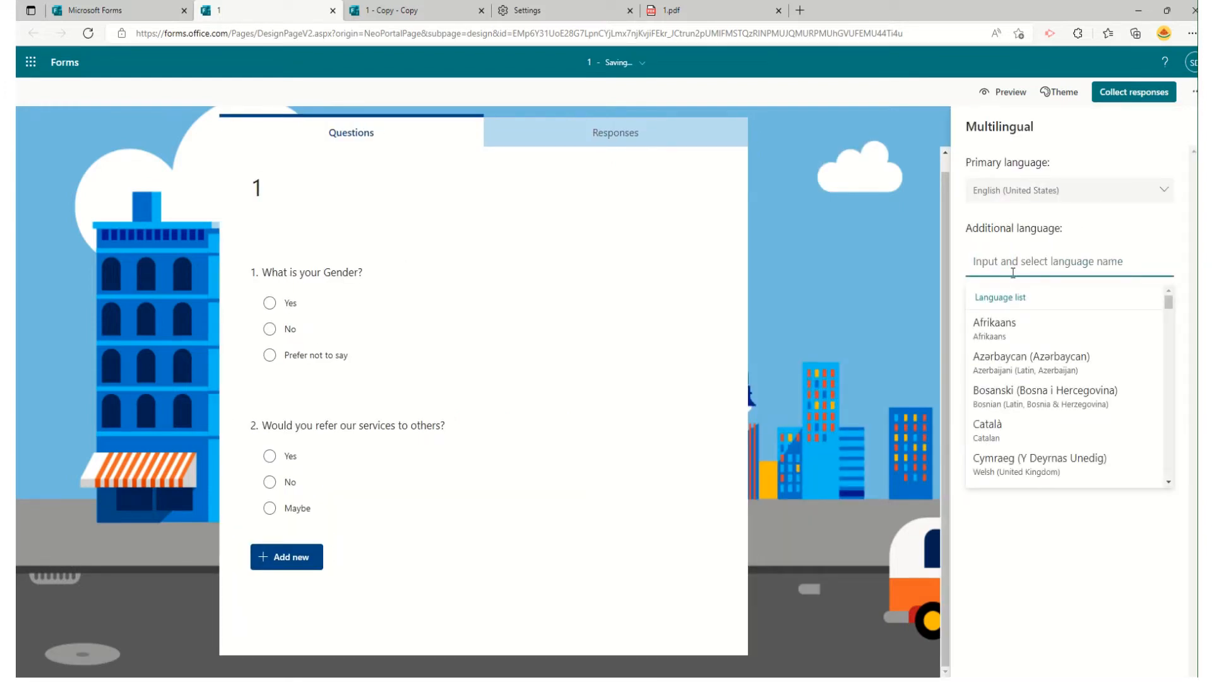
{"action": "key", "text": "Down"}
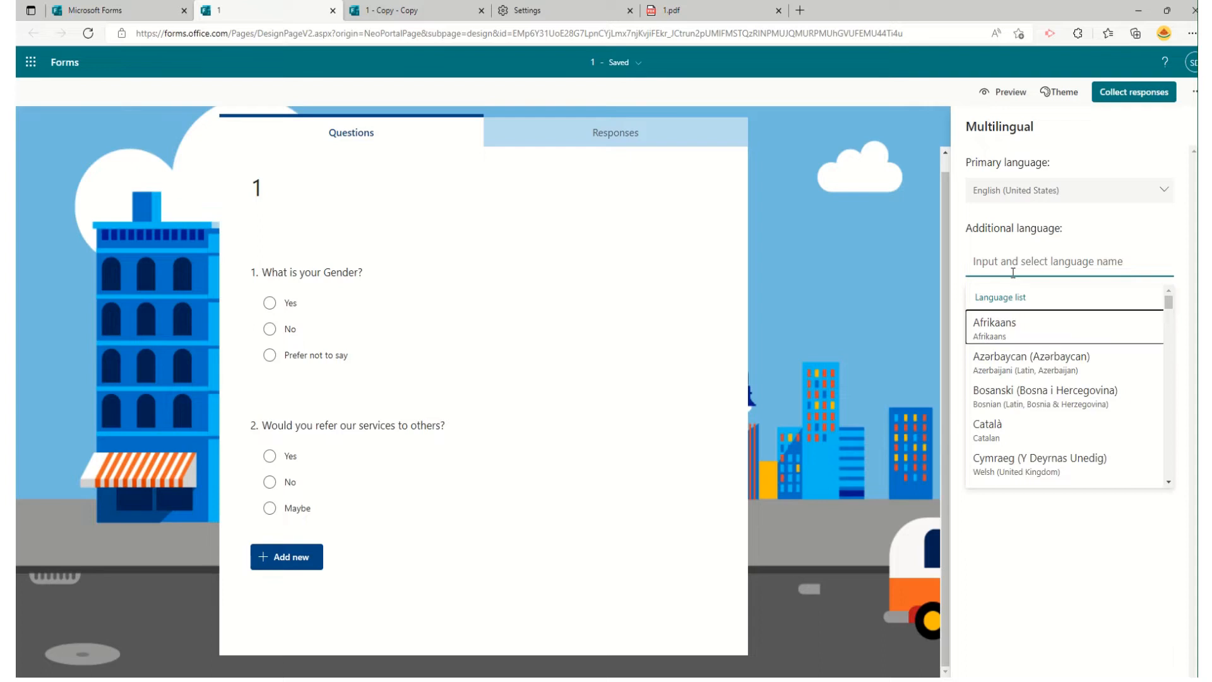
{"action": "left_click", "coordinate": [1017, 272]}
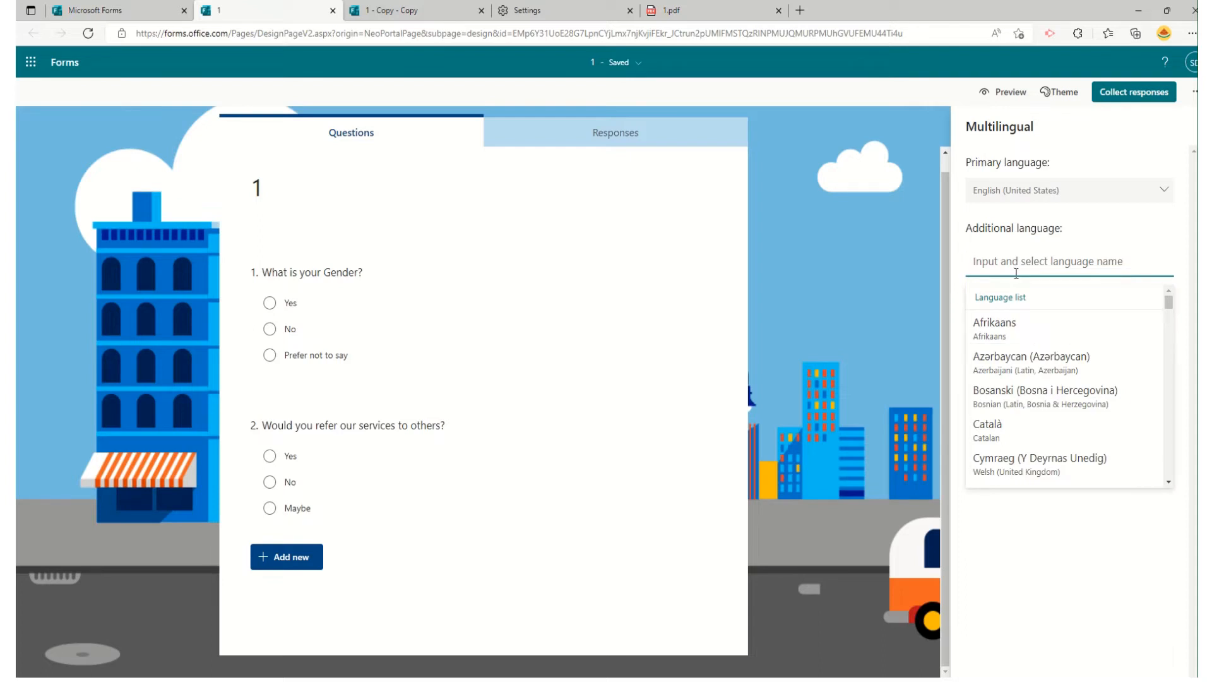
{"action": "type", "text": "urd"}
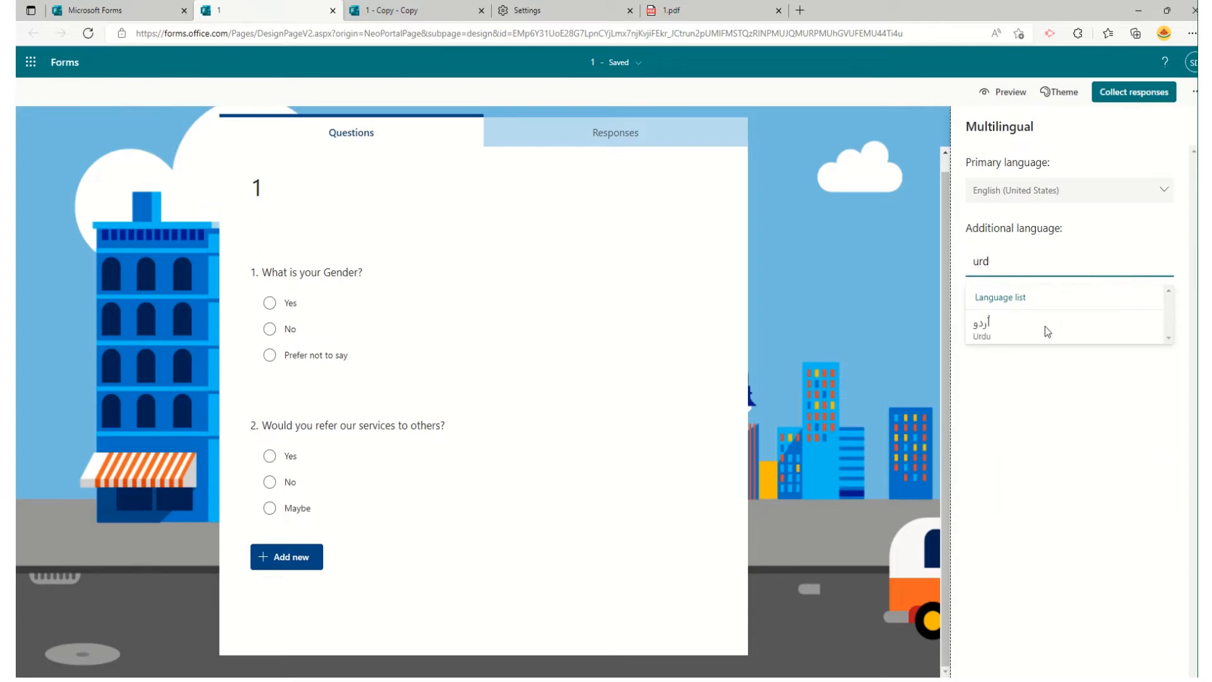
{"action": "left_click", "coordinate": [1044, 326]}
{"action": "left_click", "coordinate": [880, 192]}
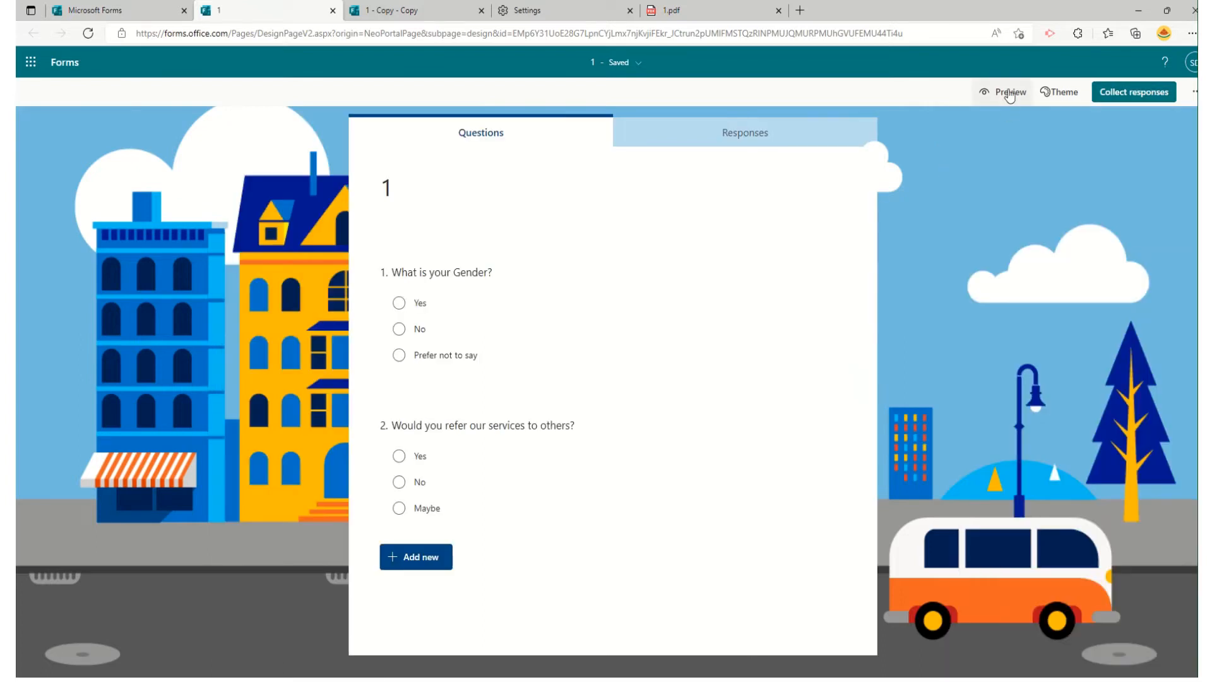
Preview the form in Urdu, switch it back to English (United States), and return to the editor.
{"action": "left_click", "coordinate": [1005, 91]}
{"action": "left_click", "coordinate": [813, 118]}
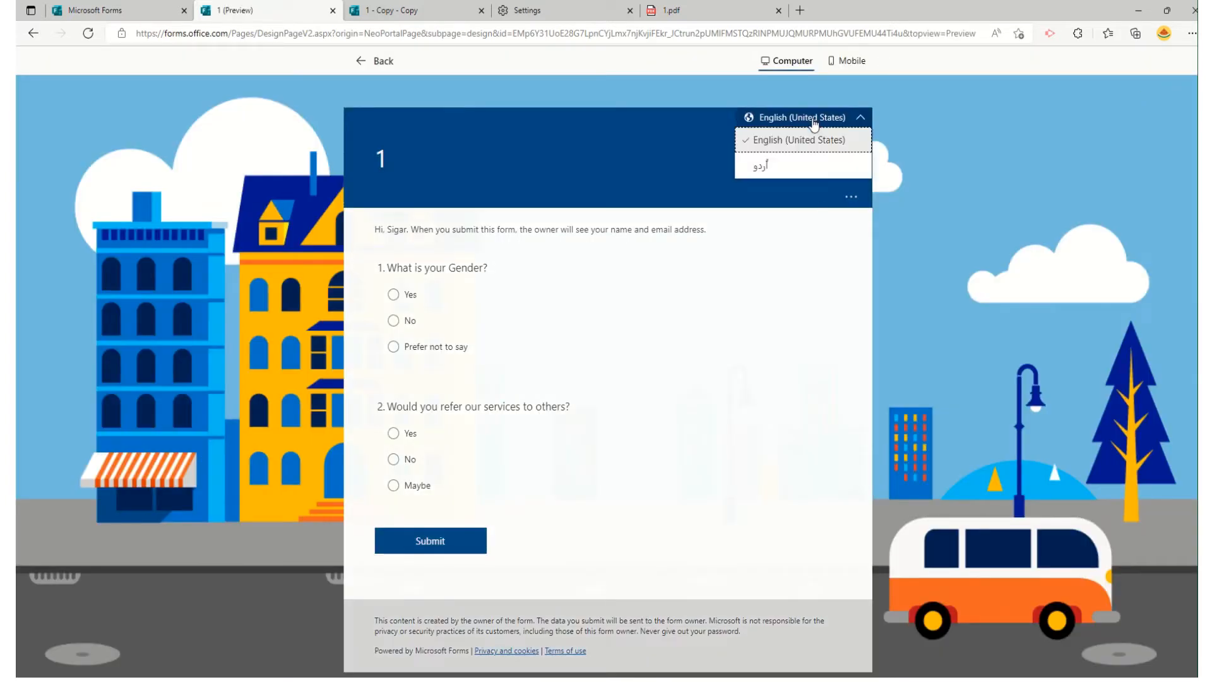
{"action": "left_click", "coordinate": [788, 163]}
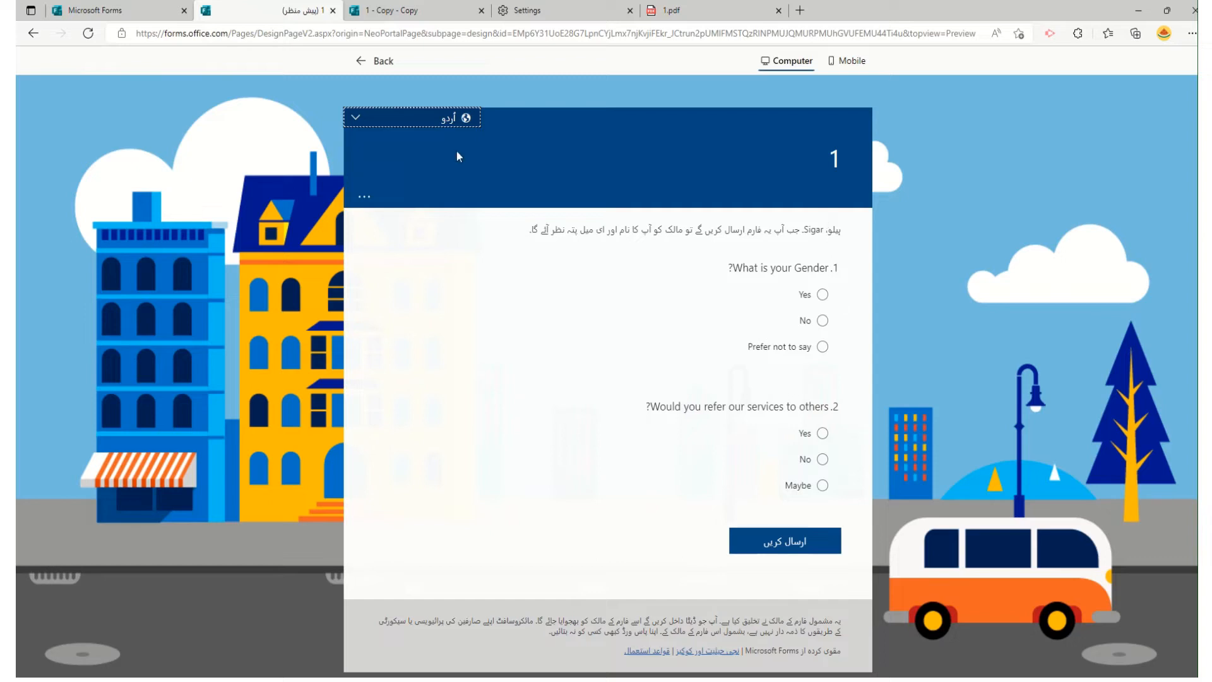
{"action": "left_click", "coordinate": [442, 118]}
{"action": "left_click", "coordinate": [414, 140]}
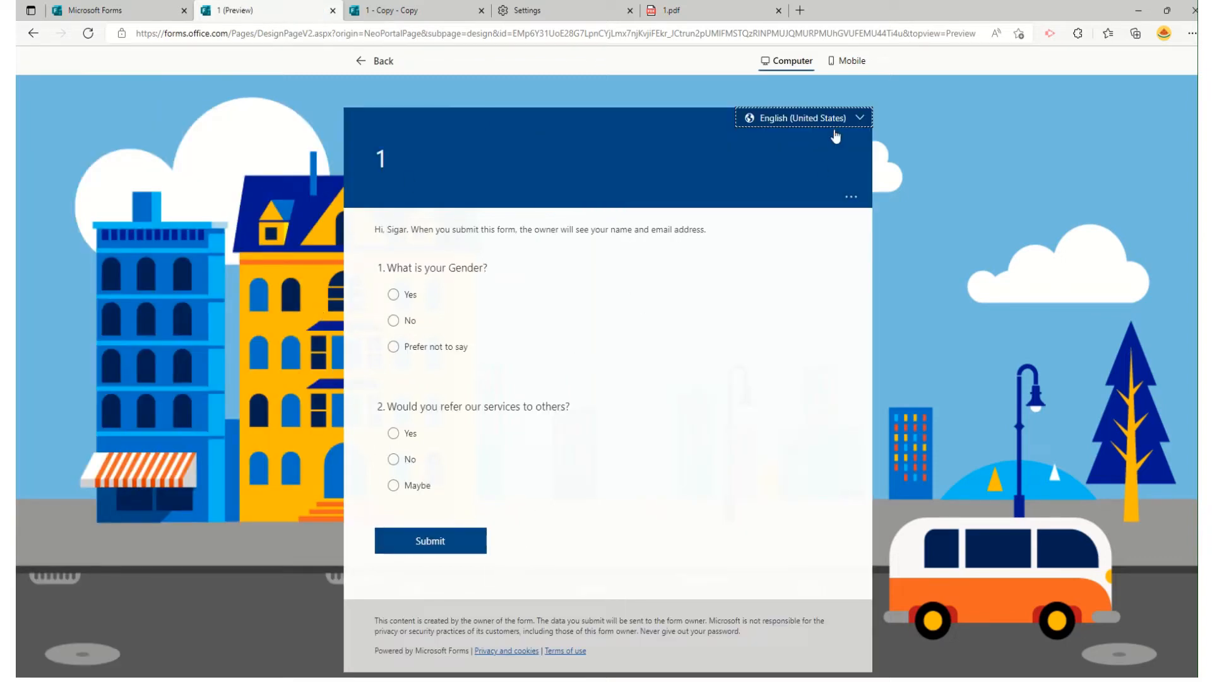
{"action": "left_click", "coordinate": [376, 61]}
Change the form's title to "Sample Questions".
{"action": "left_click", "coordinate": [387, 190]}
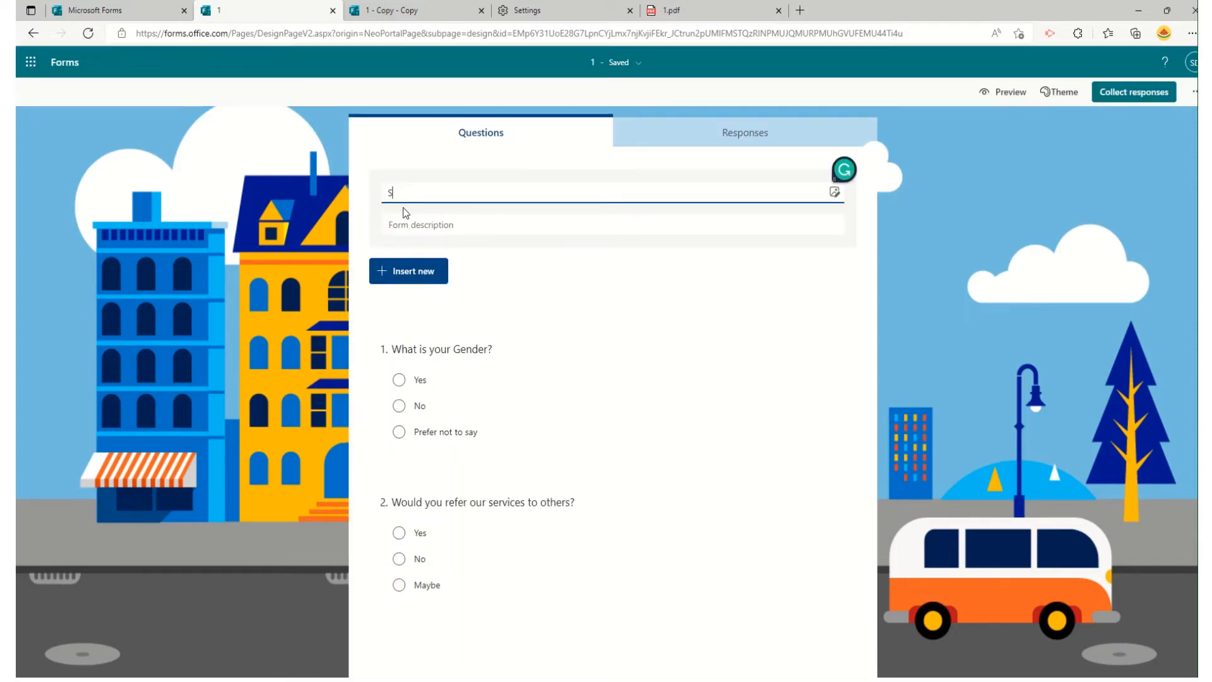
{"action": "type", "text": "Sample Questions"}
{"action": "left_click", "coordinate": [679, 313]}
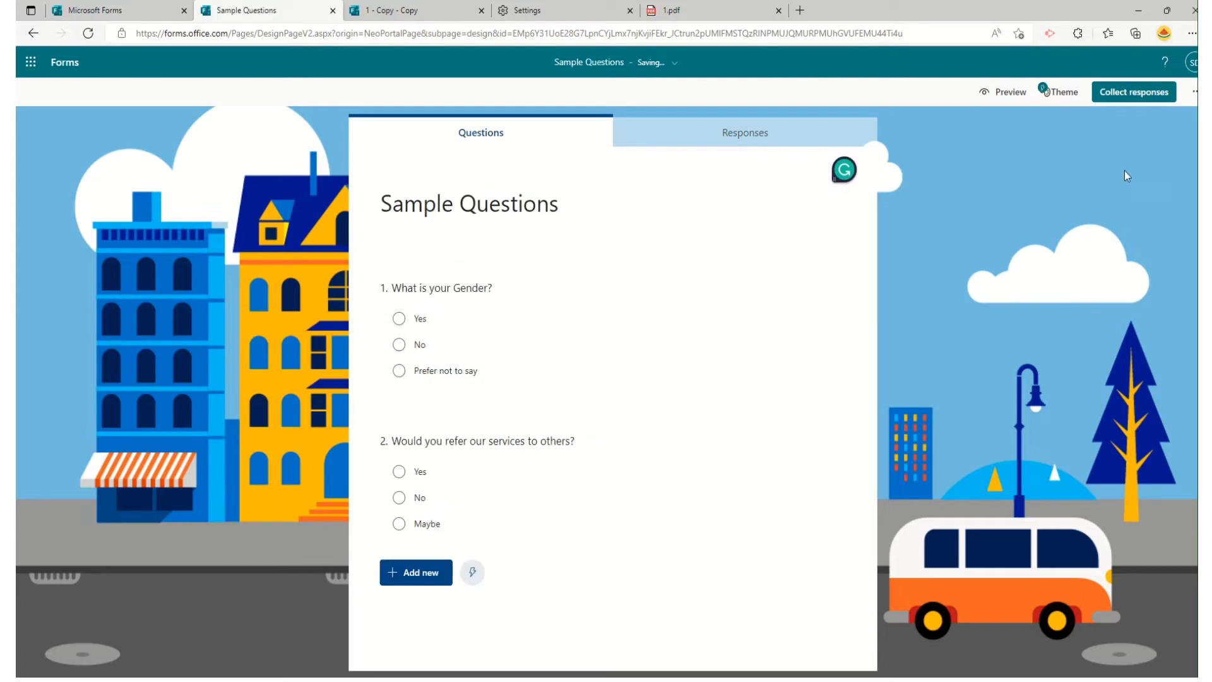
Send the Sample Questions form as an email invitation to the form owner's own account within the organization.
{"action": "left_click", "coordinate": [1162, 93]}
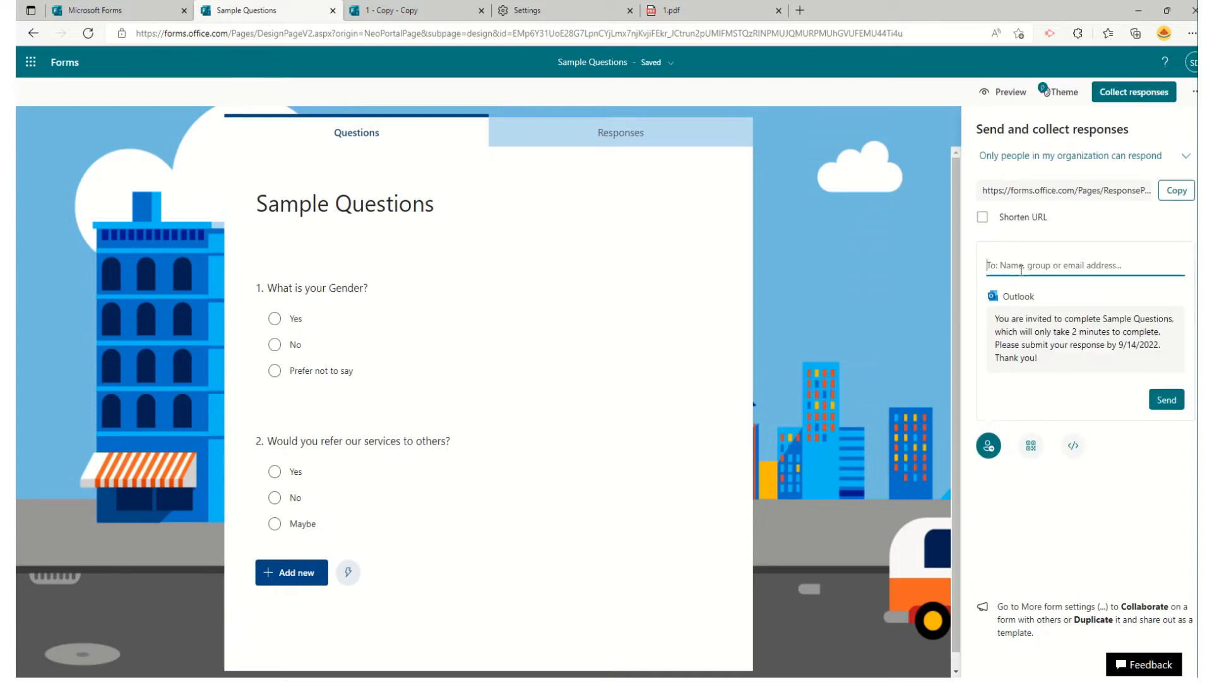
{"action": "type", "text": "Sigar"}
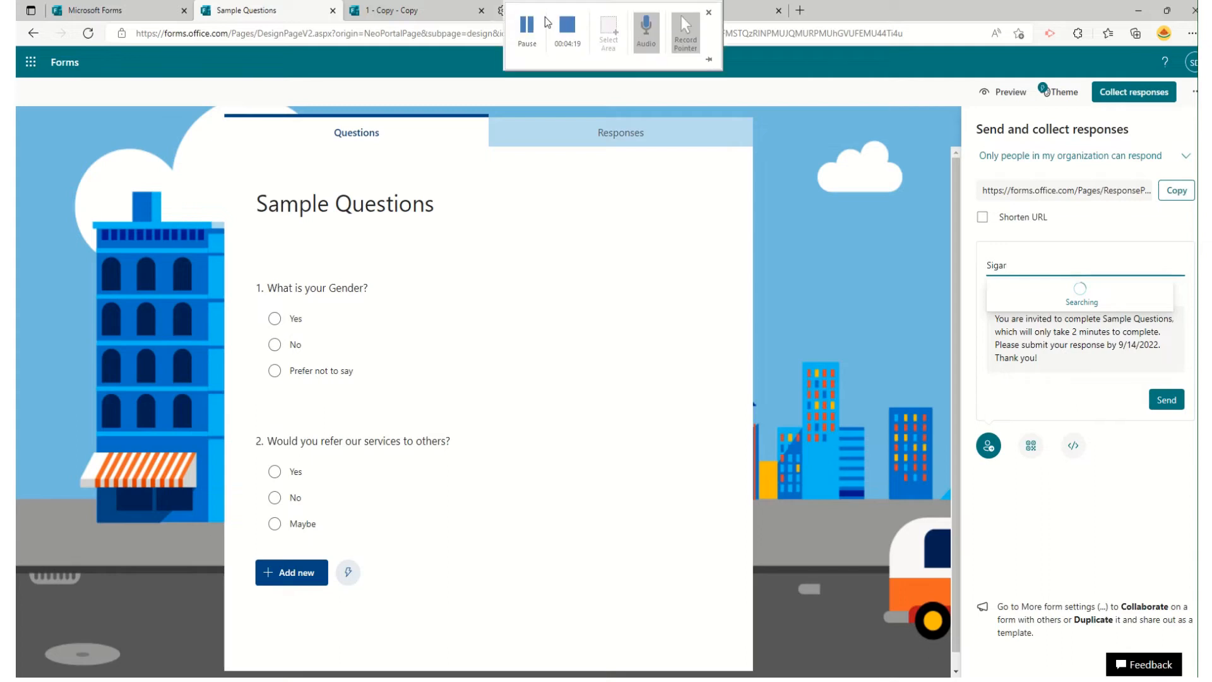
{"action": "left_click", "coordinate": [1081, 294]}
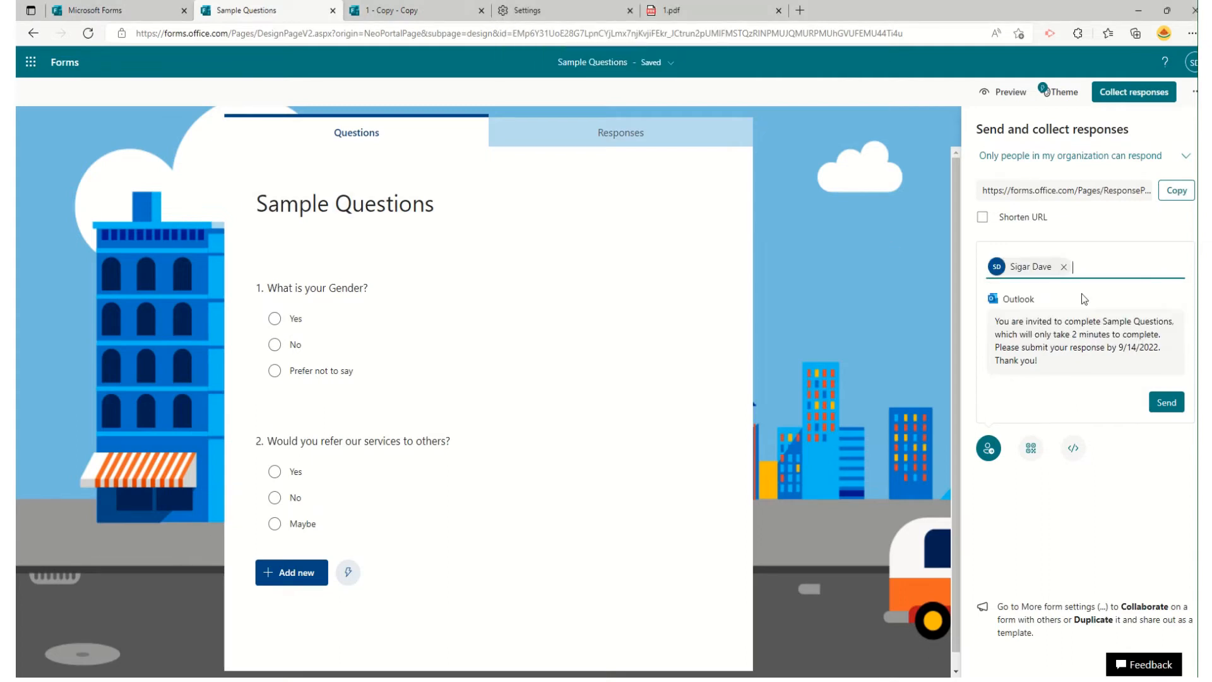
{"action": "left_click", "coordinate": [1163, 407]}
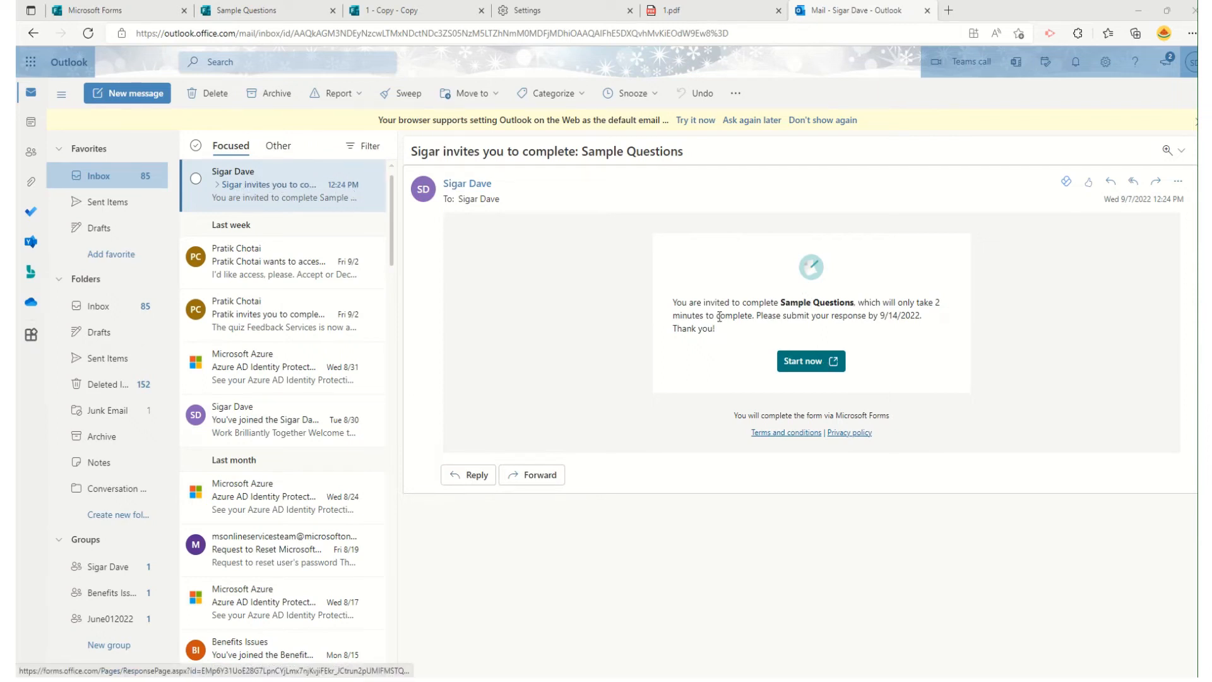
In Outlook, read the Sample Questions invitation, start the form from it and look over the questions.
{"action": "left_click_drag", "start_coordinate": [681, 303], "coordinate": [864, 304]}
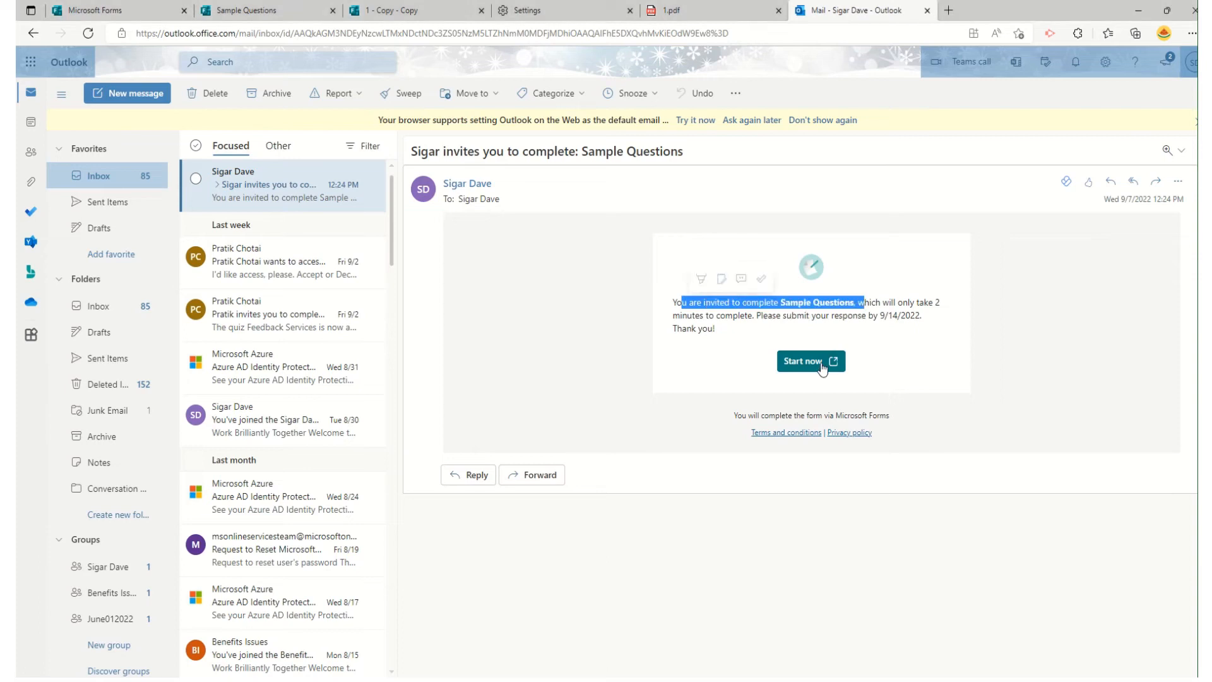
{"action": "left_click", "coordinate": [820, 366]}
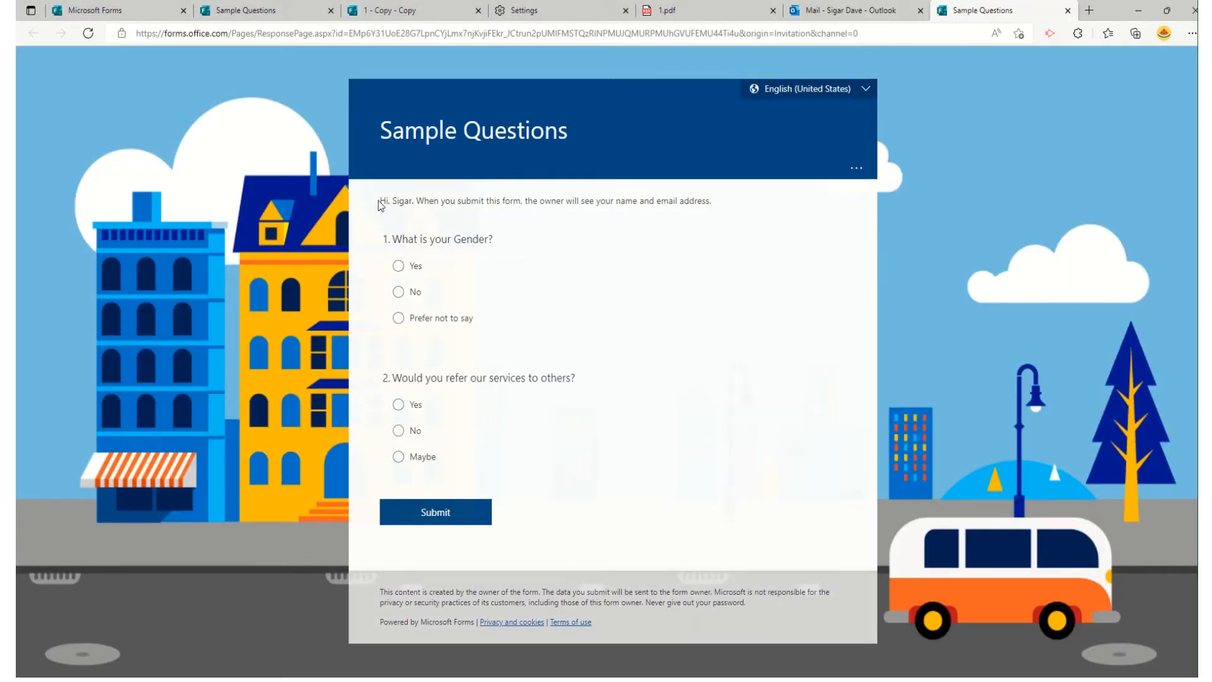
{"action": "left_click_drag", "start_coordinate": [379, 200], "coordinate": [606, 456]}
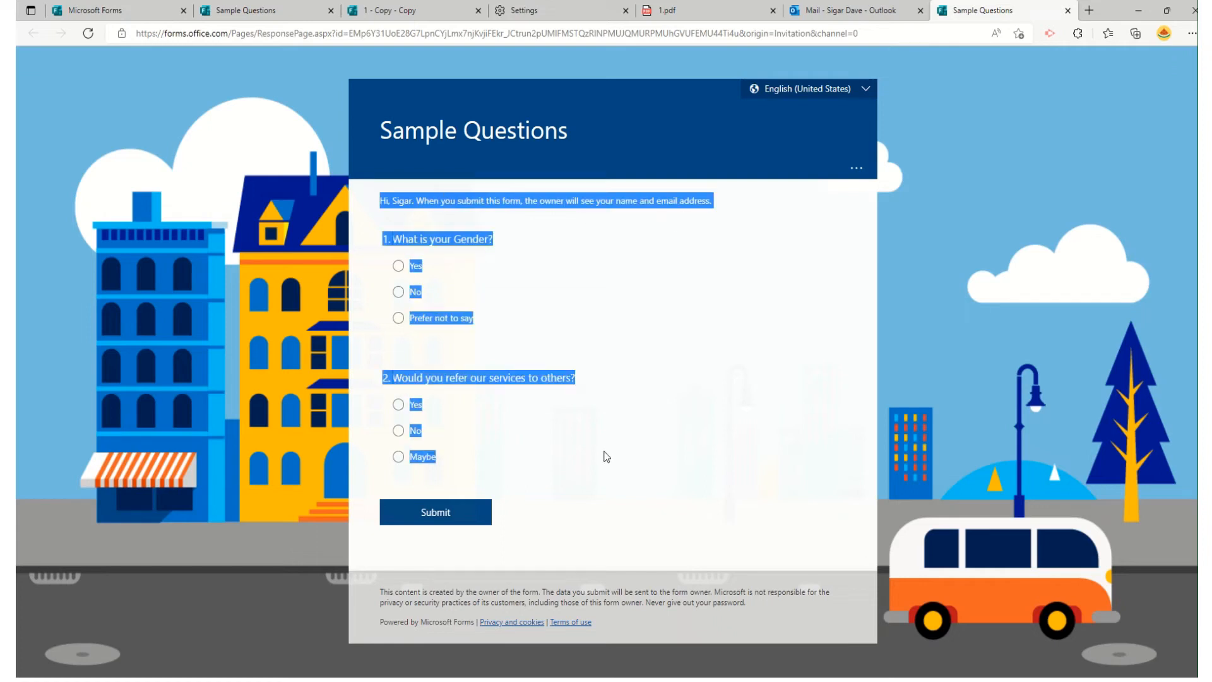
{"action": "left_click", "coordinate": [775, 317]}
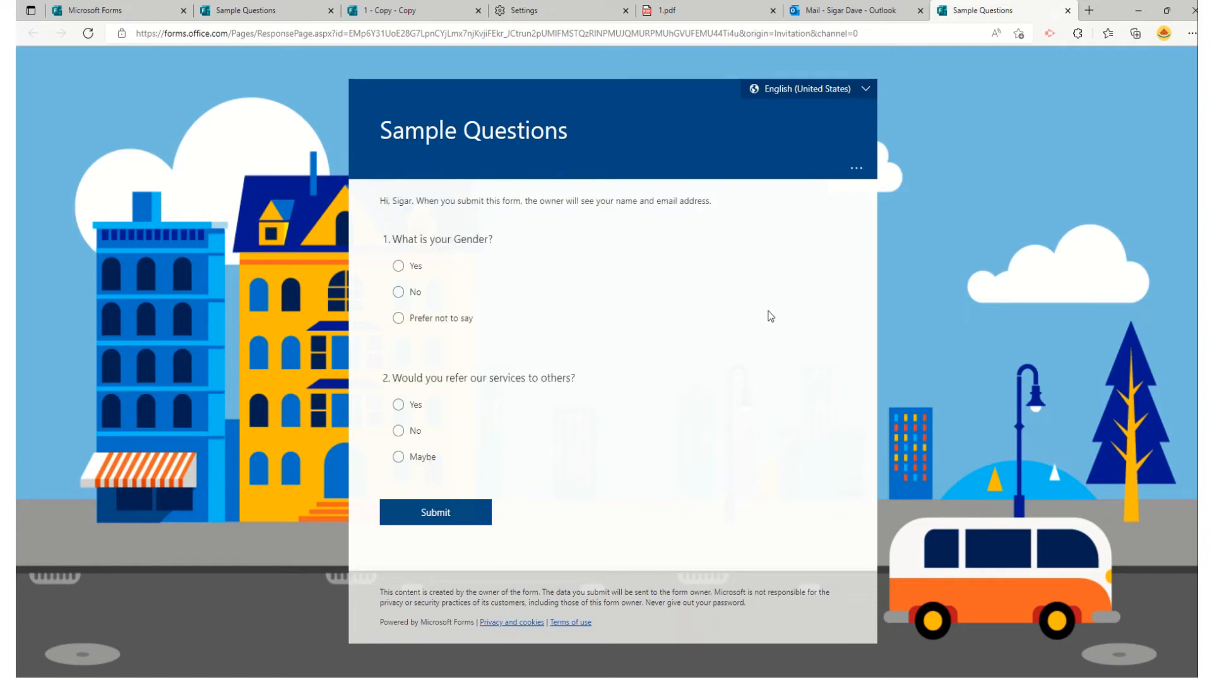
Answer Yes to the gender question and Yes to the referral question, and submit the response.
{"action": "left_click", "coordinate": [398, 266]}
{"action": "left_click", "coordinate": [400, 430]}
{"action": "left_click", "coordinate": [400, 406]}
{"action": "left_click", "coordinate": [436, 508]}
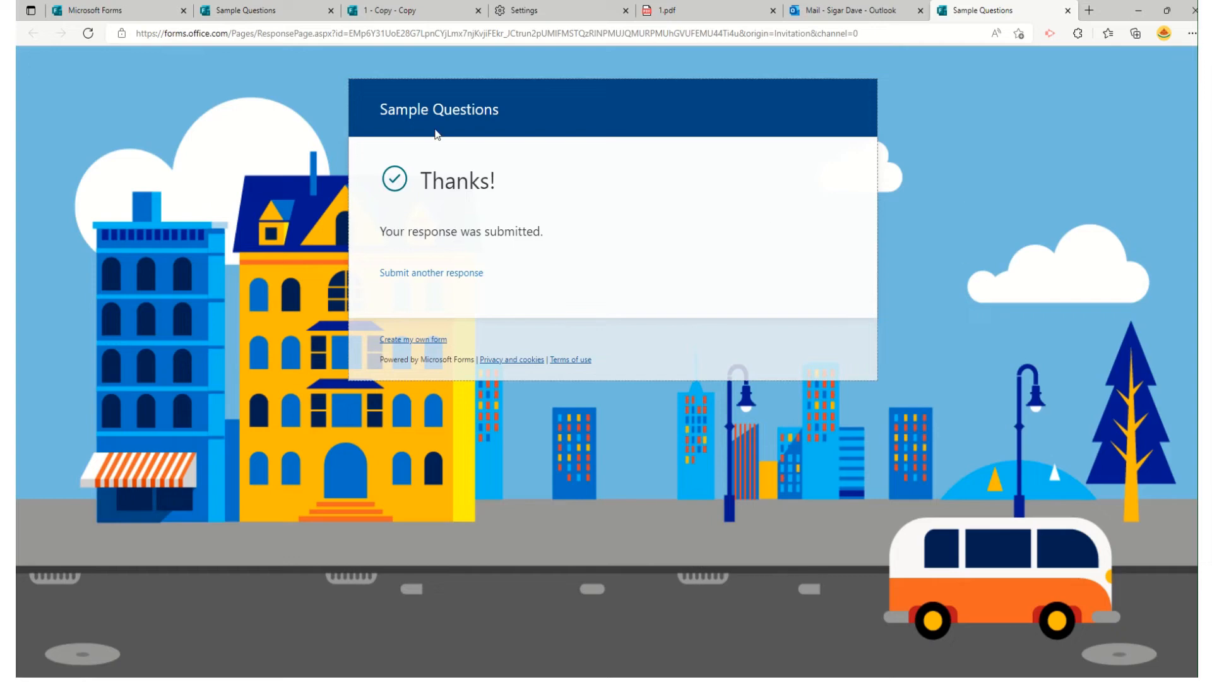
Return to the form in the editor, check its responses and the individual respondent's answers, and go back to the summary.
{"action": "left_click", "coordinate": [263, 6]}
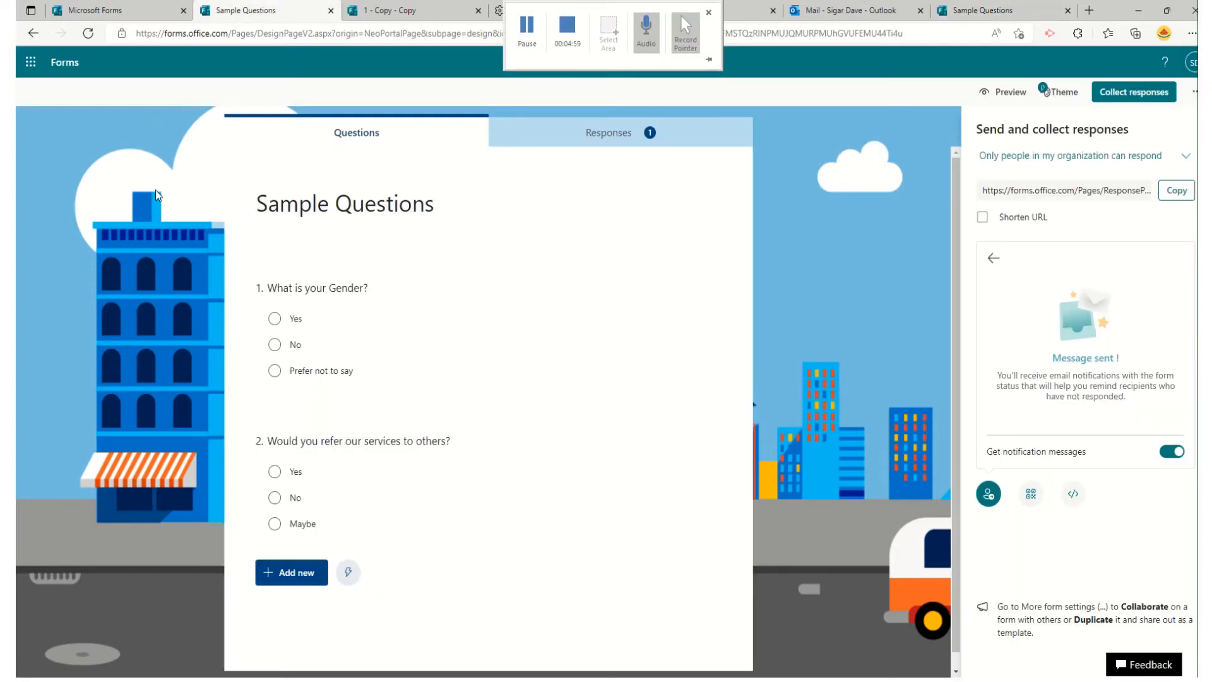
{"action": "left_click", "coordinate": [632, 133]}
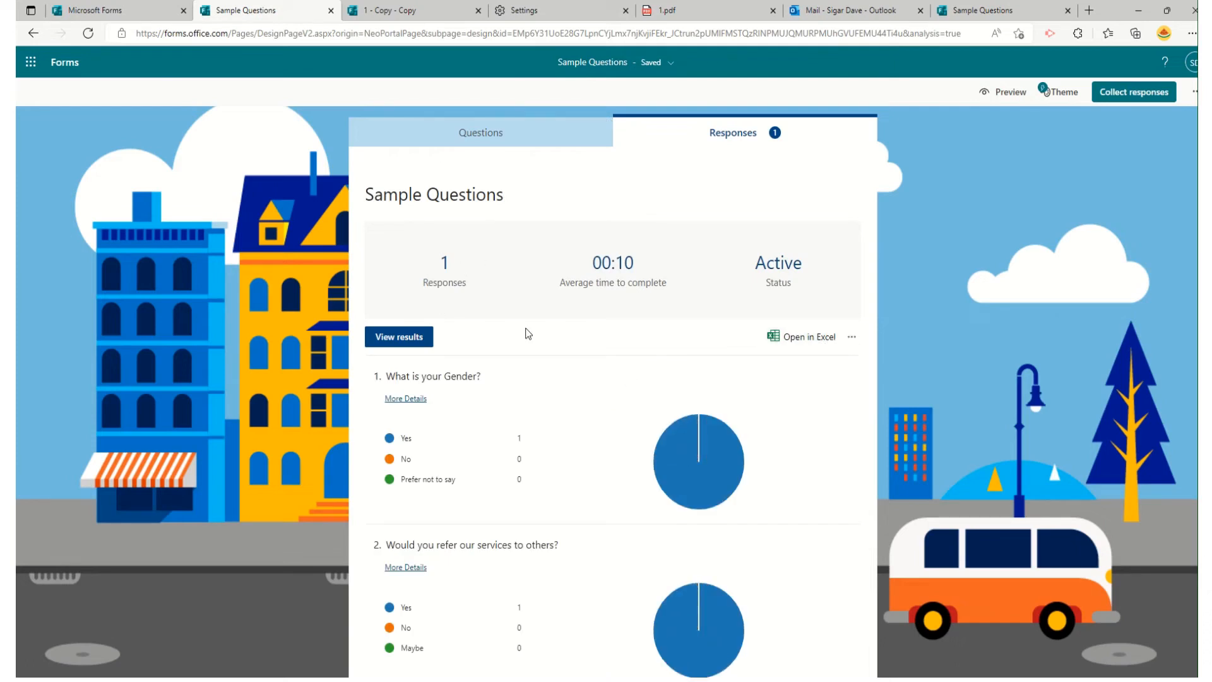
{"action": "left_click", "coordinate": [381, 335]}
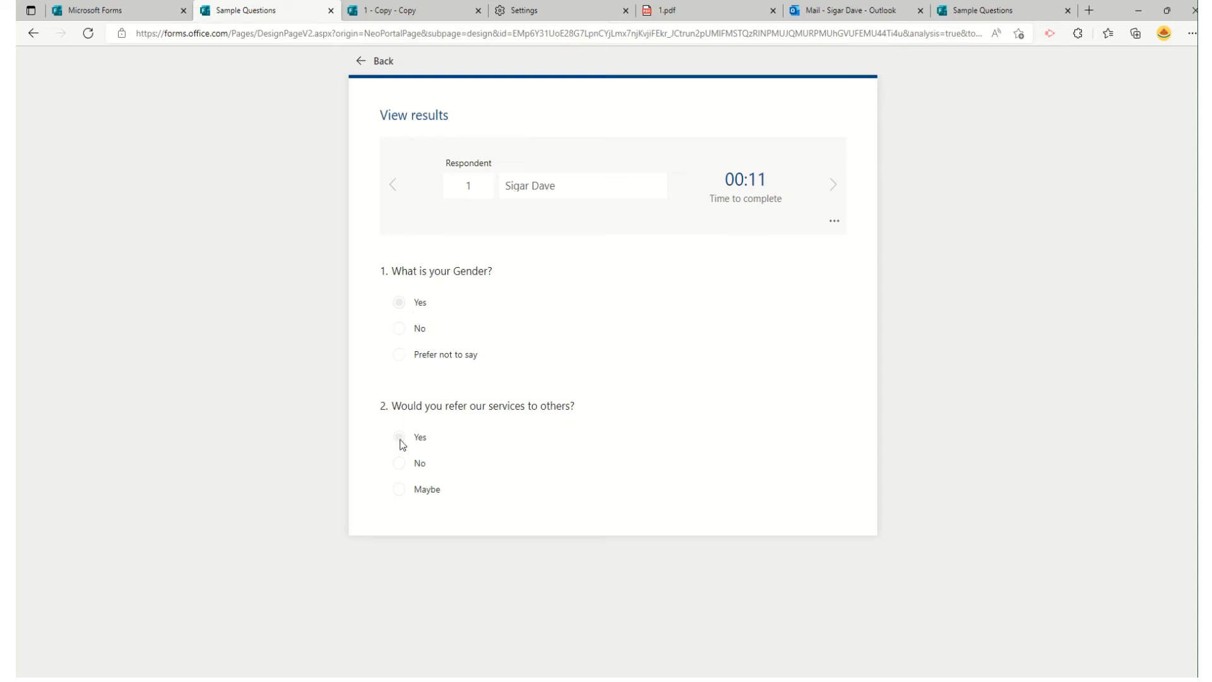
{"action": "left_click", "coordinate": [379, 62]}
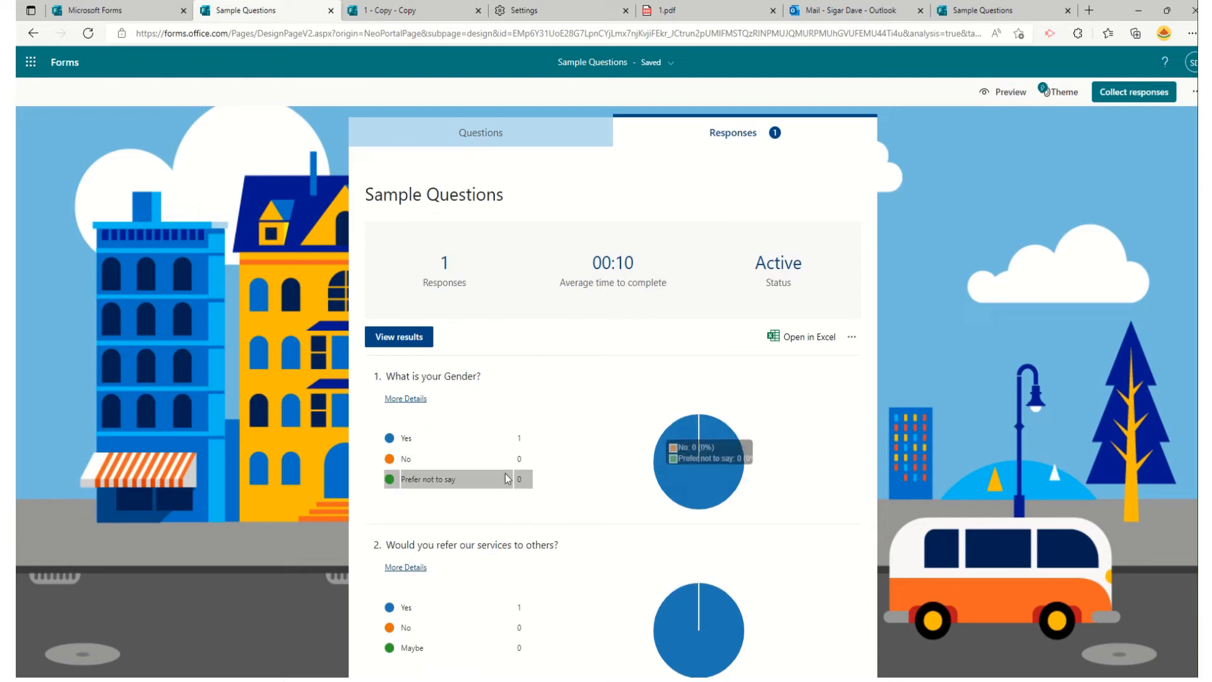
Export the form's responses to Excel and open the downloaded workbook Sample Questions(1-1).xlsx.
{"action": "scroll", "coordinate": [680, 437], "scroll_direction": "down", "scroll_amount": 1}
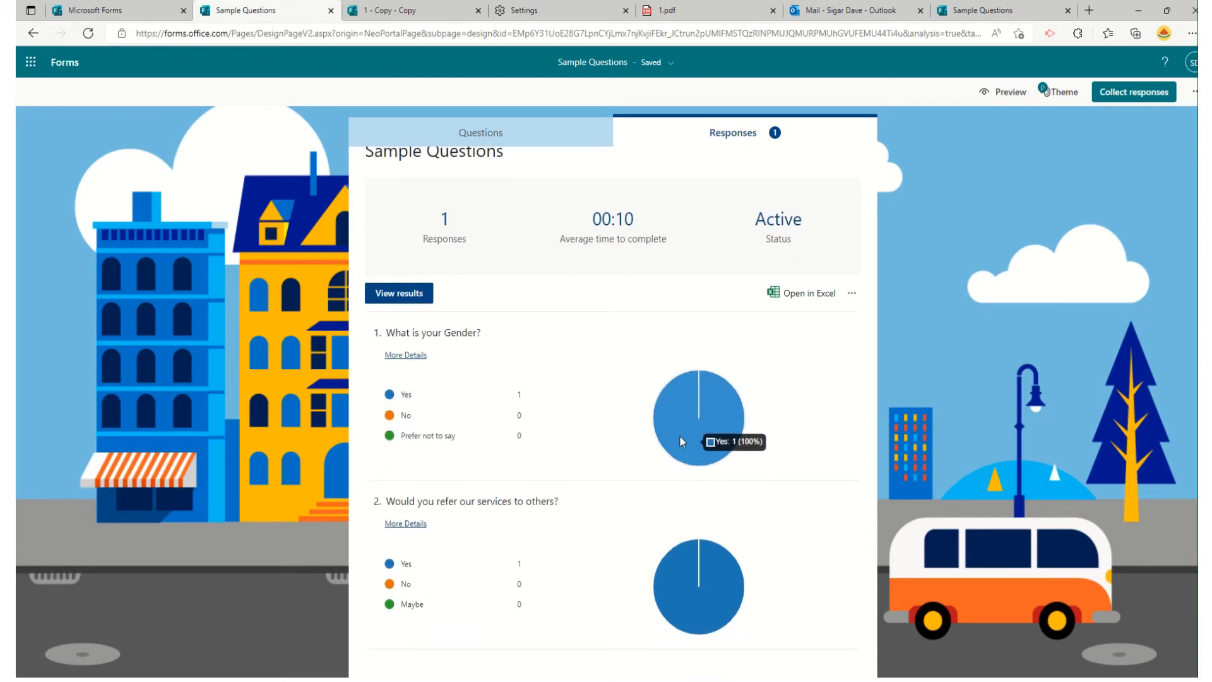
{"action": "left_click", "coordinate": [815, 290]}
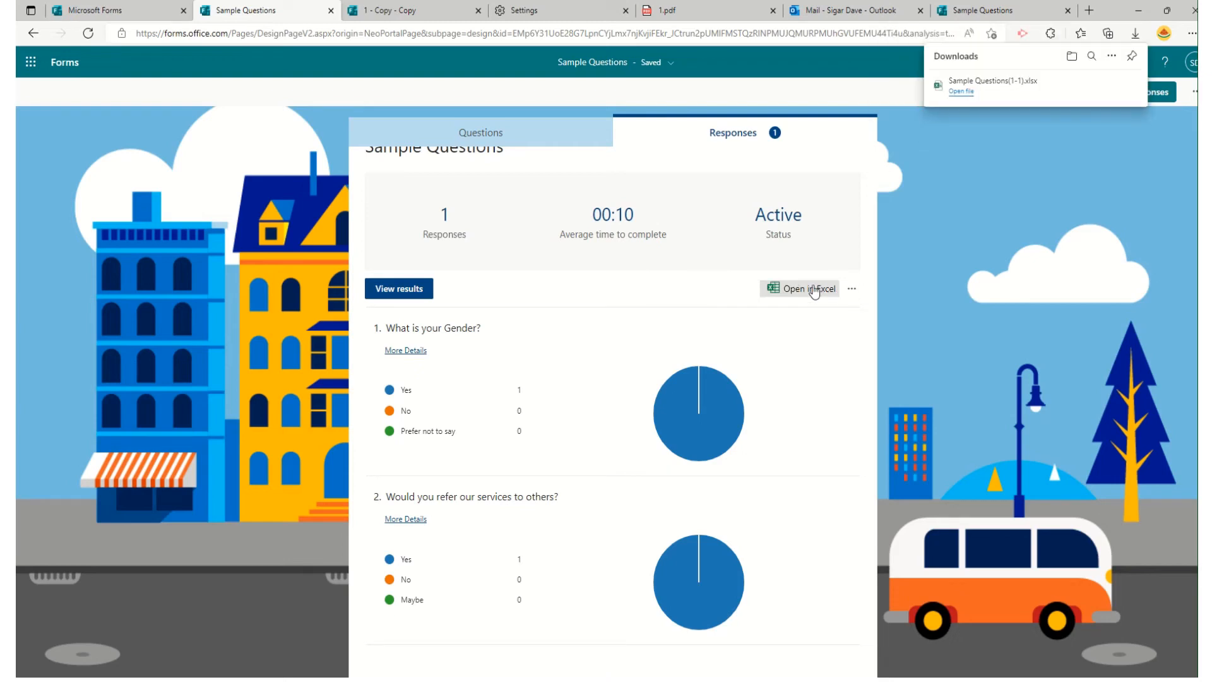
{"action": "left_click", "coordinate": [960, 90]}
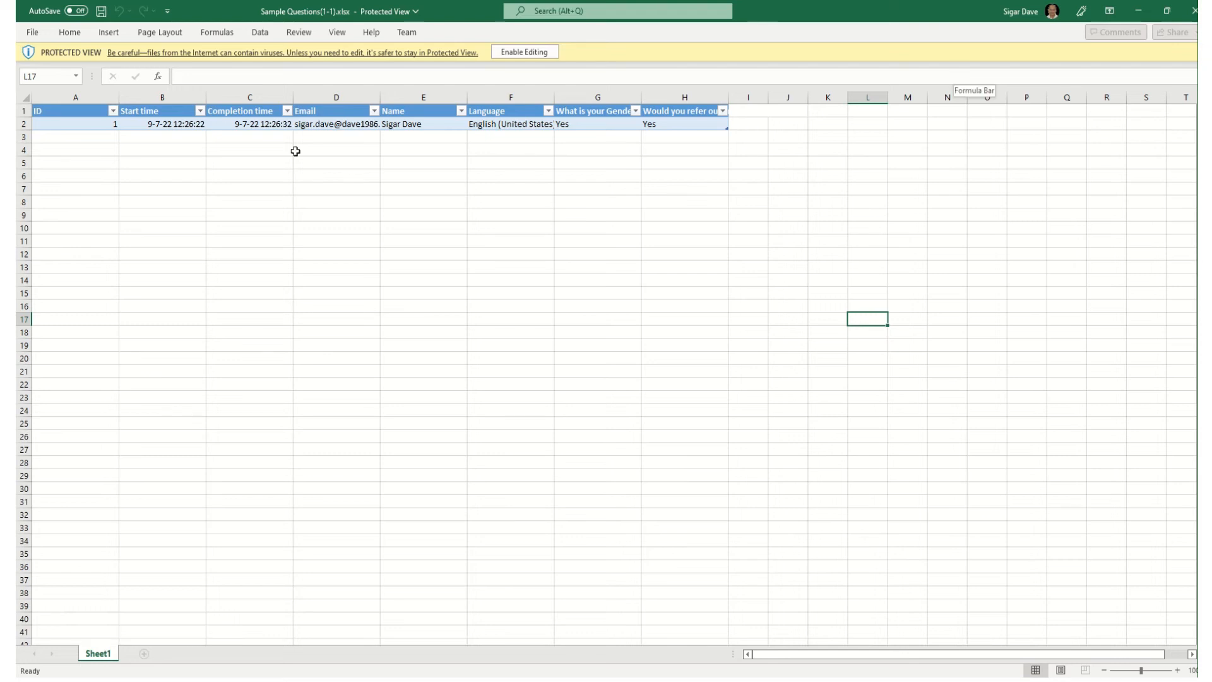
Examine the response row's times, email, name, language and both answers in the workbook, and close Excel.
{"action": "left_click", "coordinate": [164, 125]}
{"action": "left_click", "coordinate": [236, 121]}
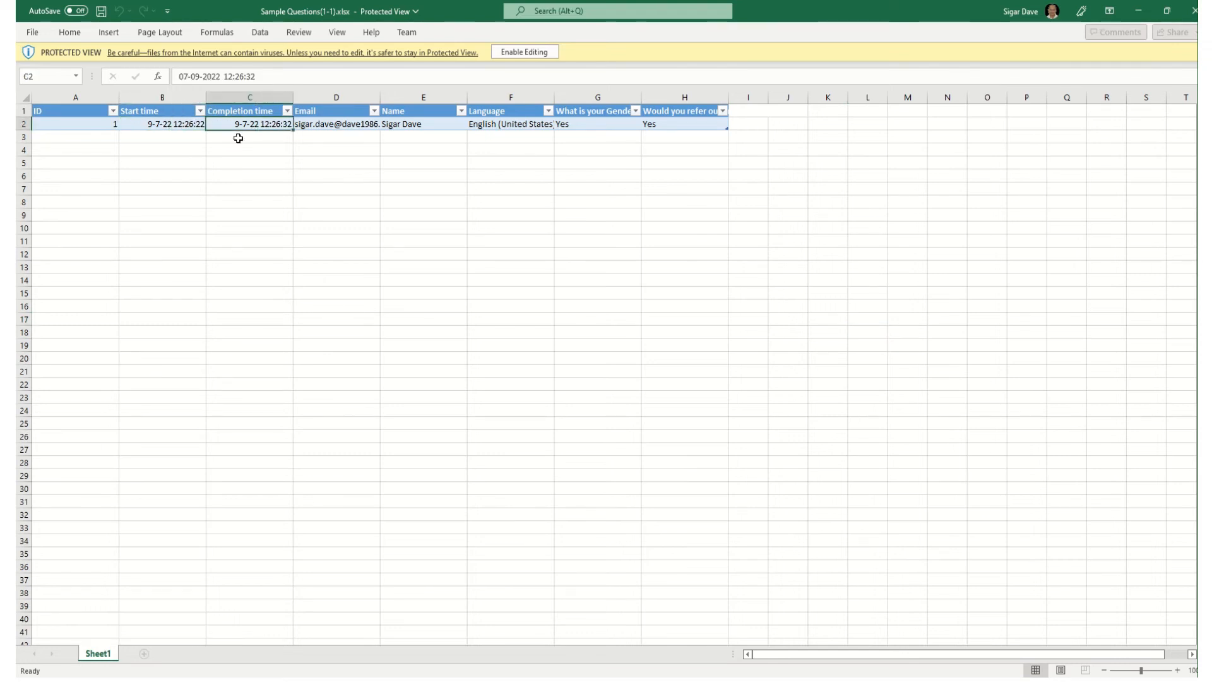
{"action": "left_click", "coordinate": [344, 126]}
{"action": "left_click", "coordinate": [418, 127]}
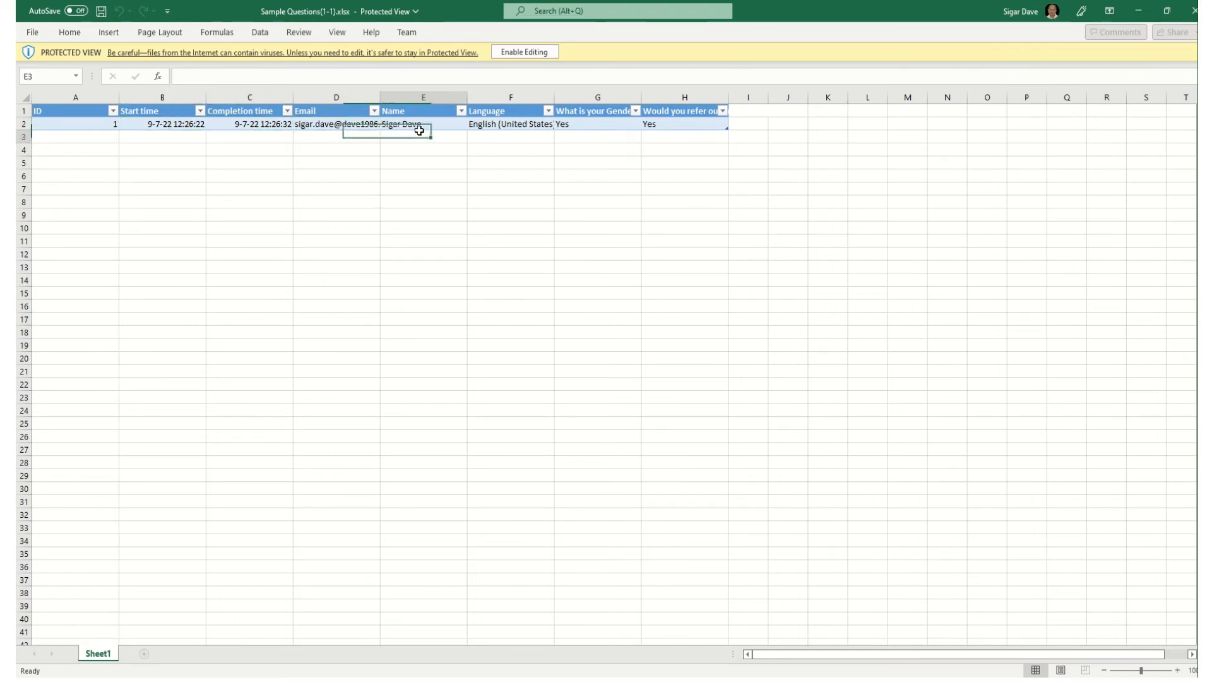
{"action": "left_click", "coordinate": [521, 128]}
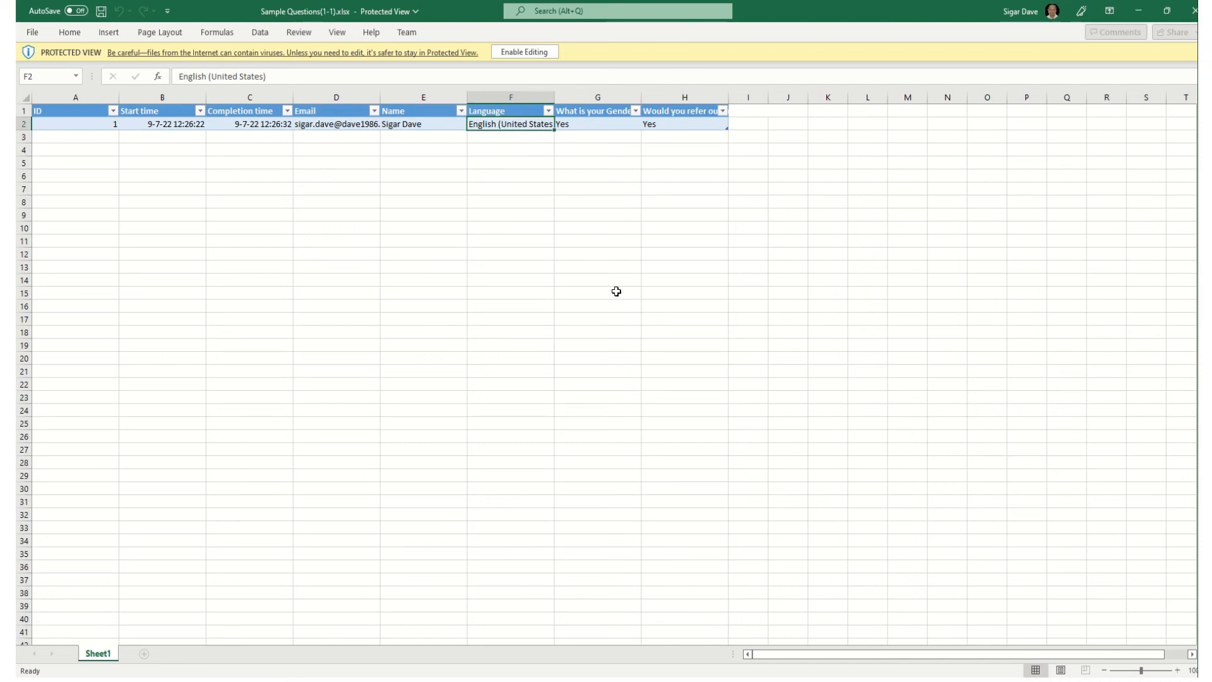
{"action": "left_click", "coordinate": [591, 129]}
{"action": "left_click", "coordinate": [674, 127]}
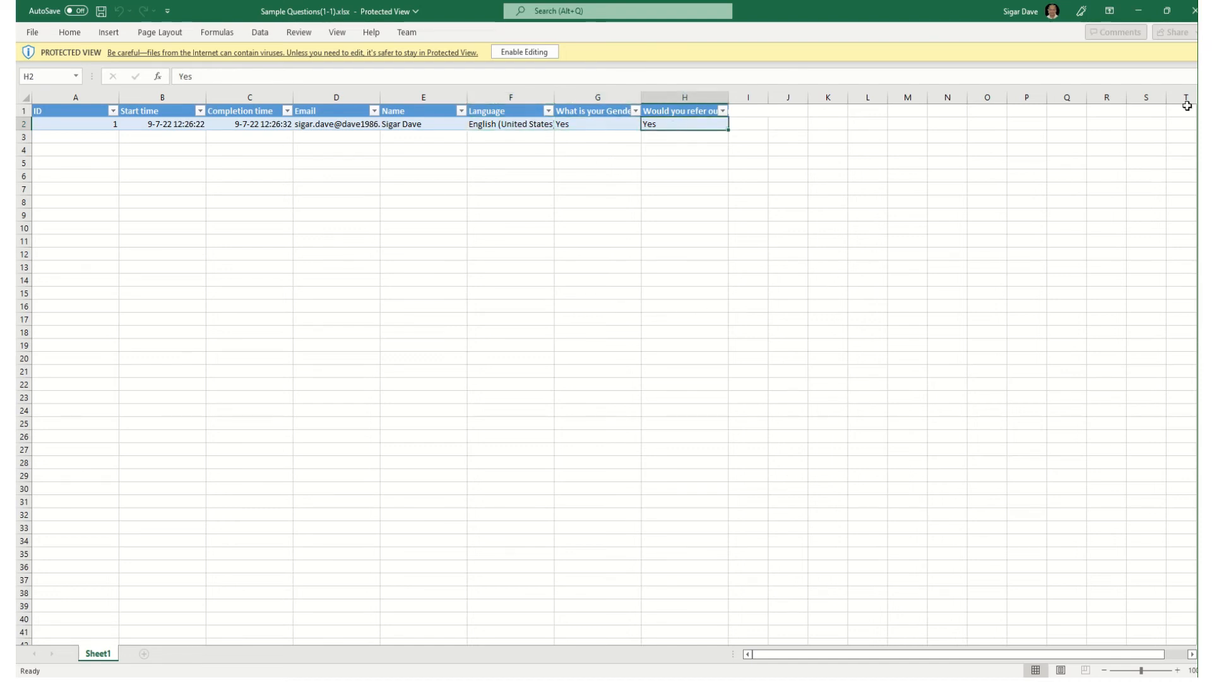
{"action": "left_click", "coordinate": [1194, 11]}
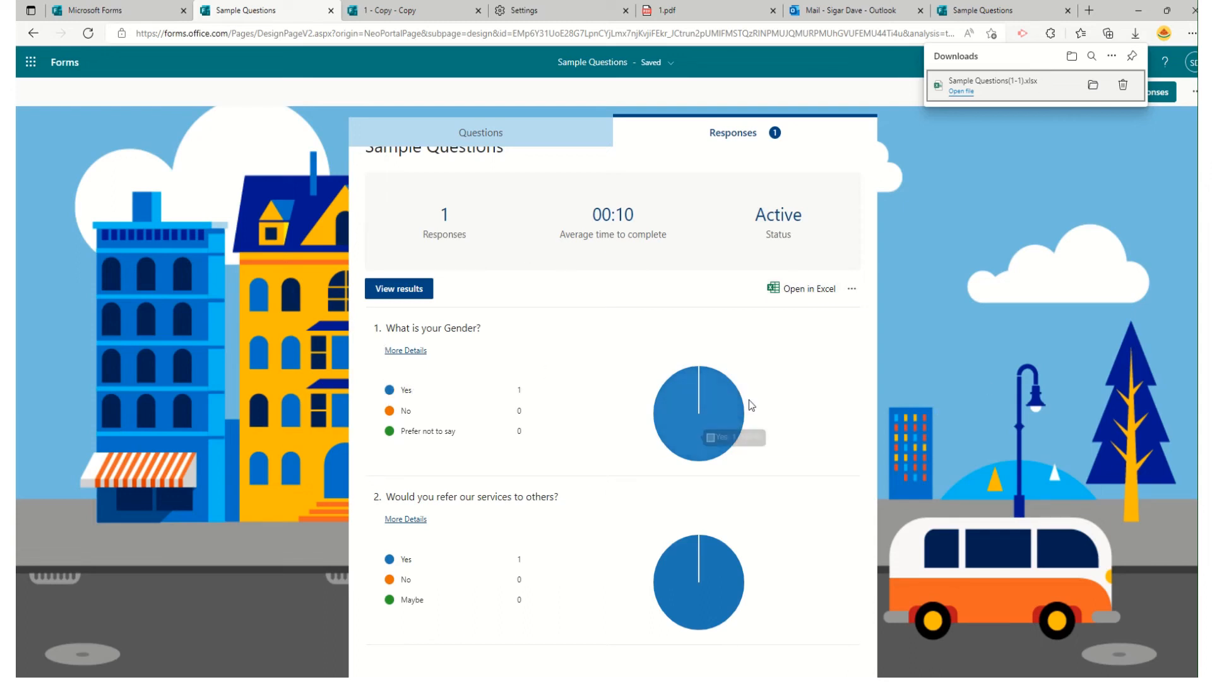
Go back to the form's questions and send the email invitation to a second colleague in the organization.
{"action": "mouse_move", "coordinate": [738, 399]}
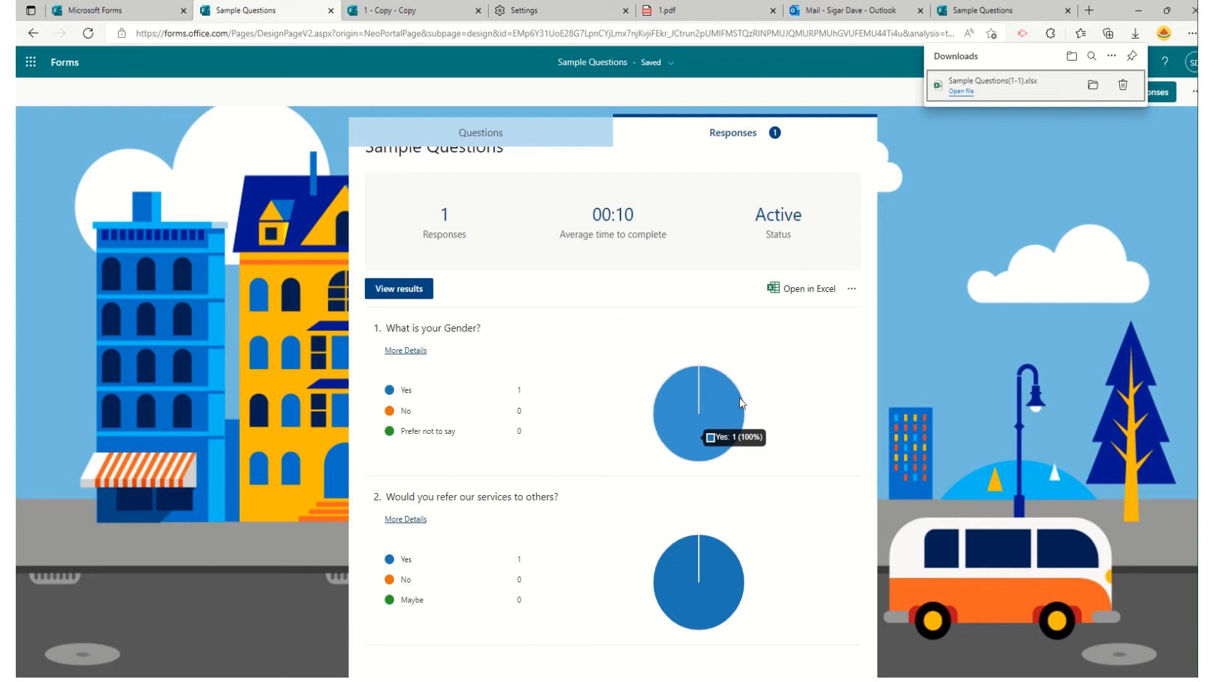
{"action": "left_click", "coordinate": [493, 137]}
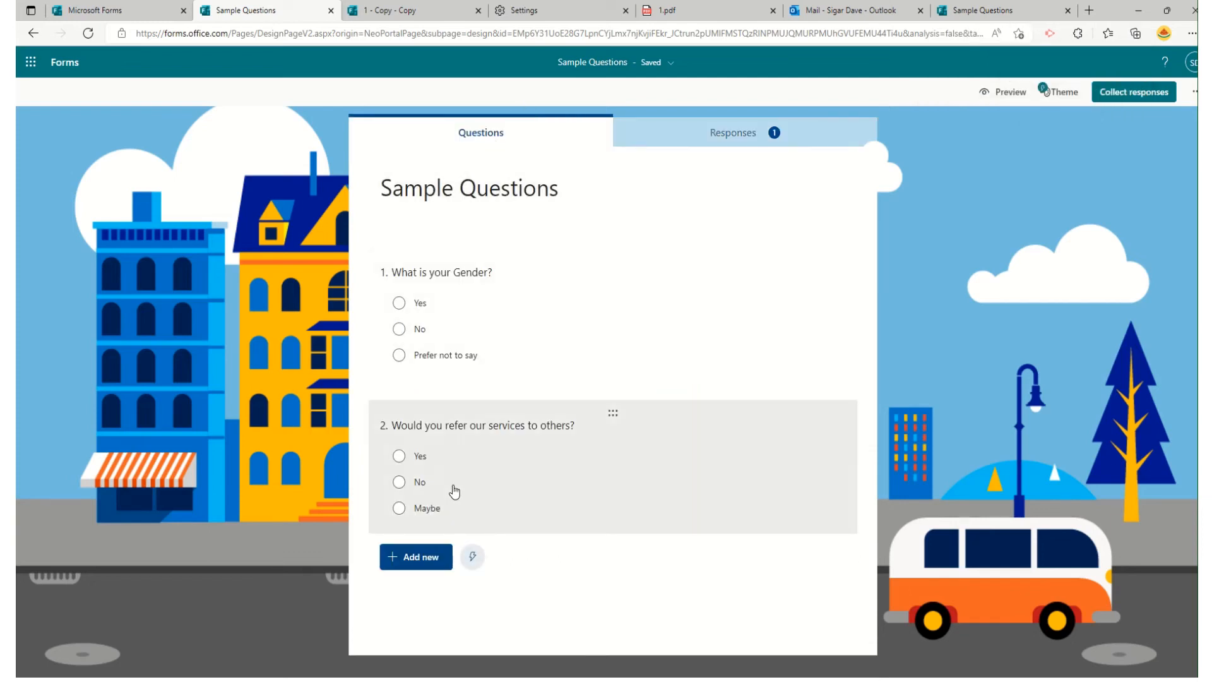
{"action": "left_click", "coordinate": [1128, 95]}
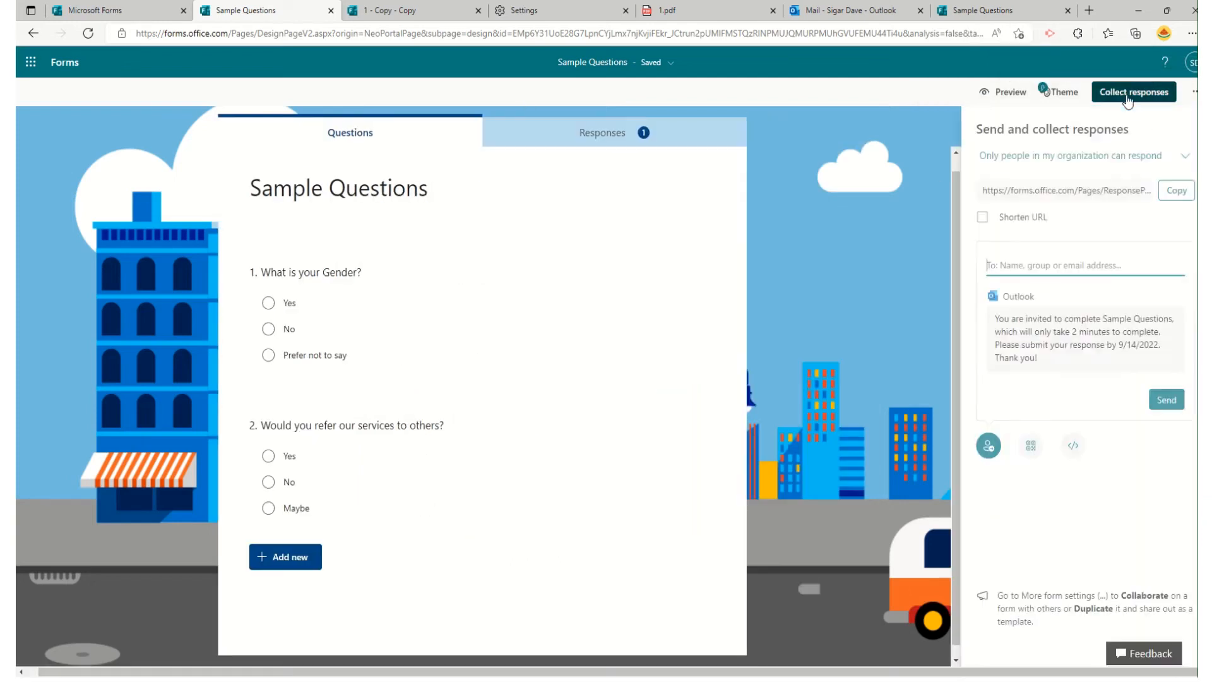
{"action": "left_click", "coordinate": [1080, 260]}
{"action": "type", "text": "pratik"}
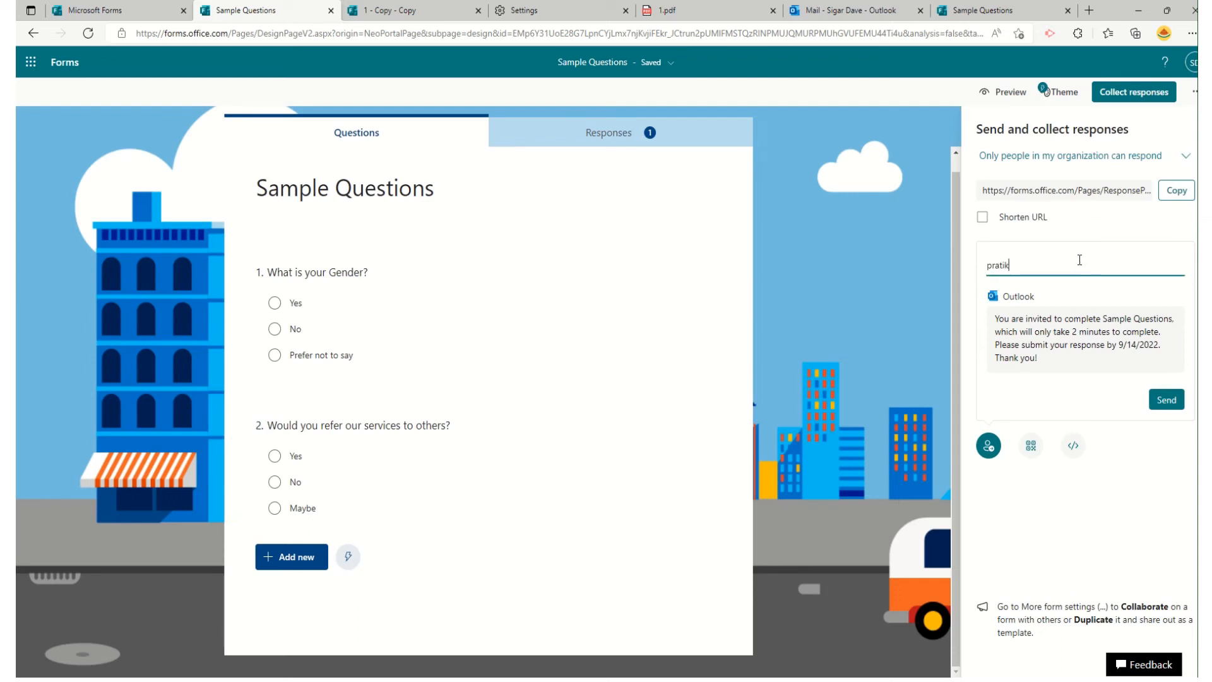
{"action": "left_click", "coordinate": [1070, 290]}
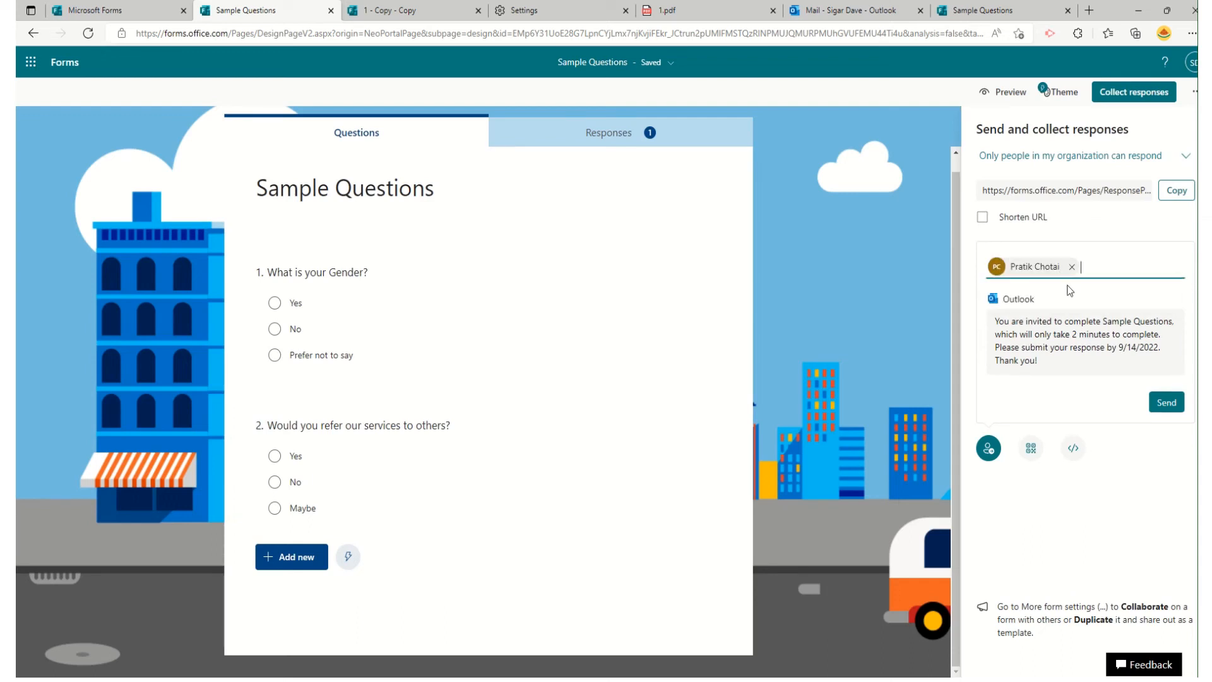
{"action": "left_click", "coordinate": [1165, 403]}
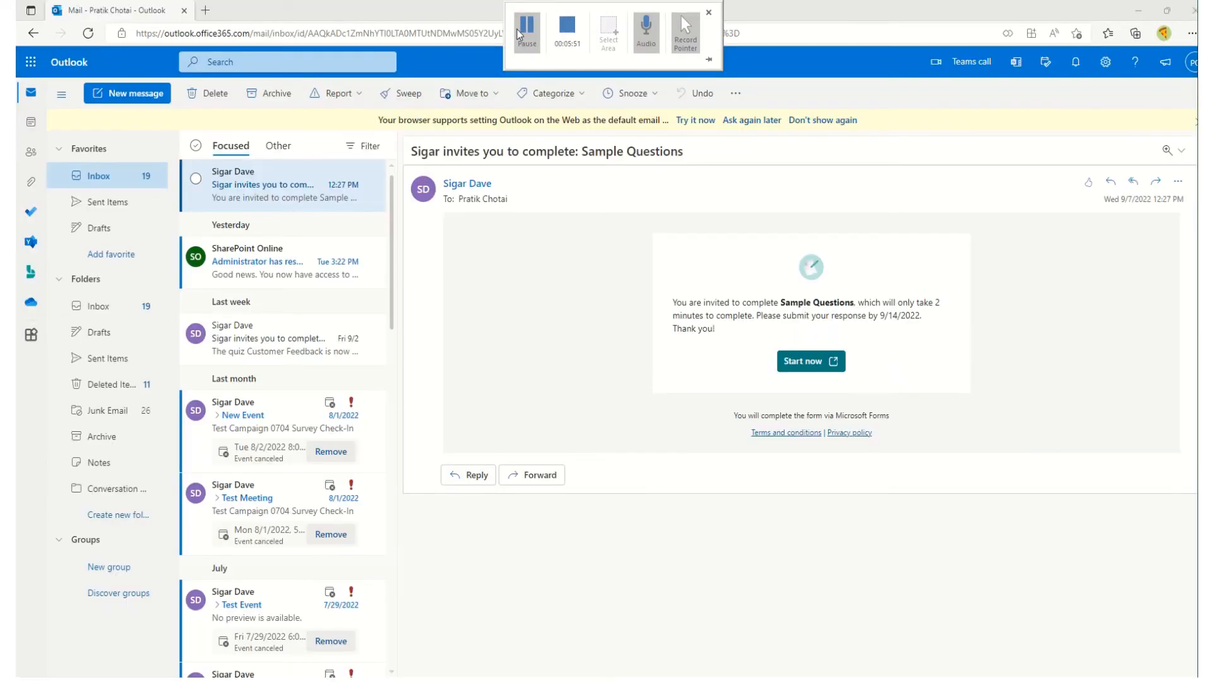
In the colleague's Outlook mailbox, check the signed-in account, start the form from the invitation and read its greeting.
{"action": "left_click", "coordinate": [1191, 64]}
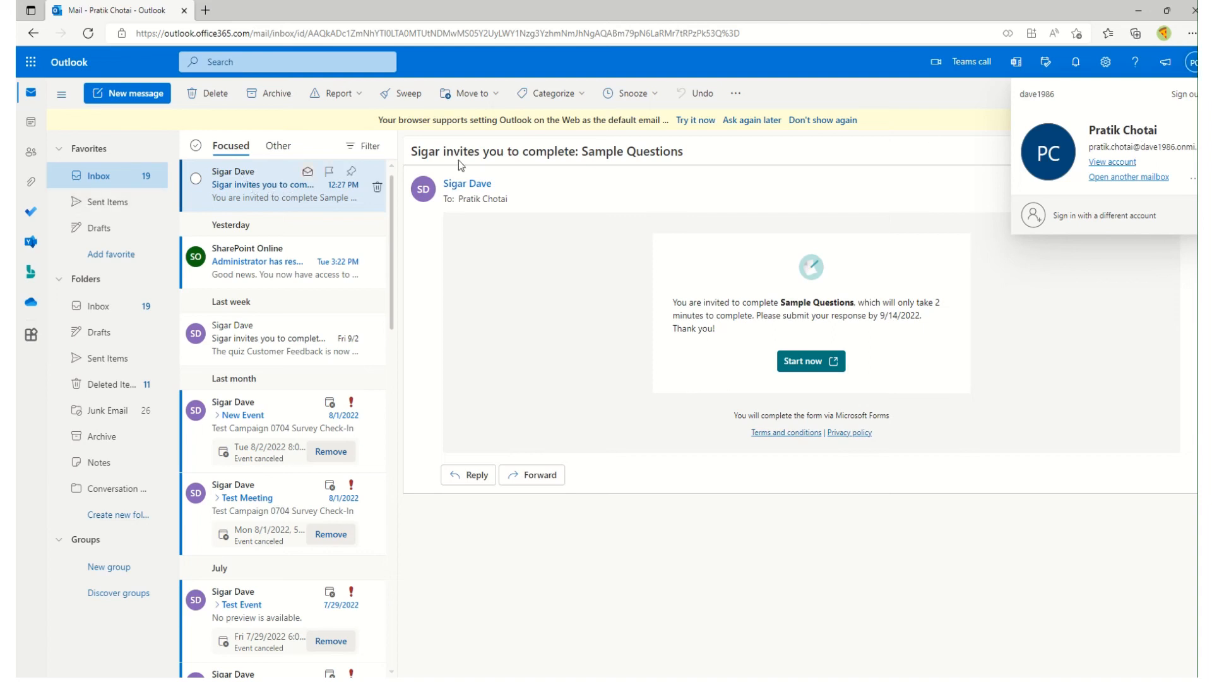
{"action": "left_click", "coordinate": [811, 361]}
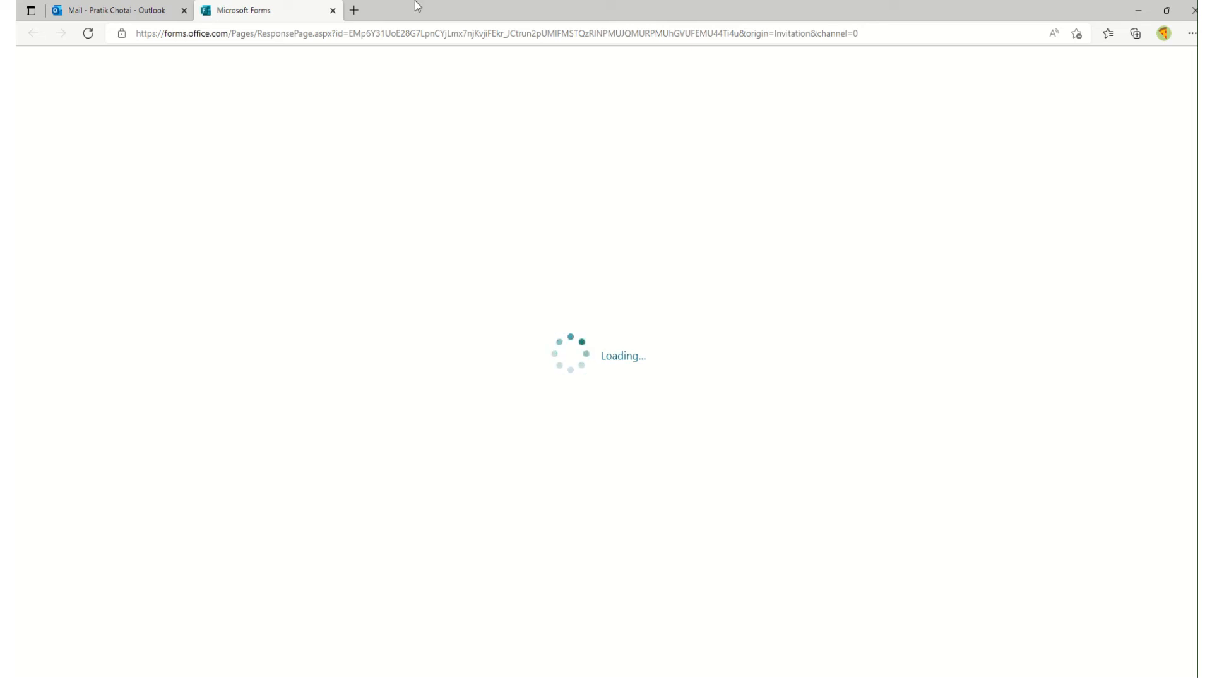
{"action": "mouse_move", "coordinate": [419, 1]}
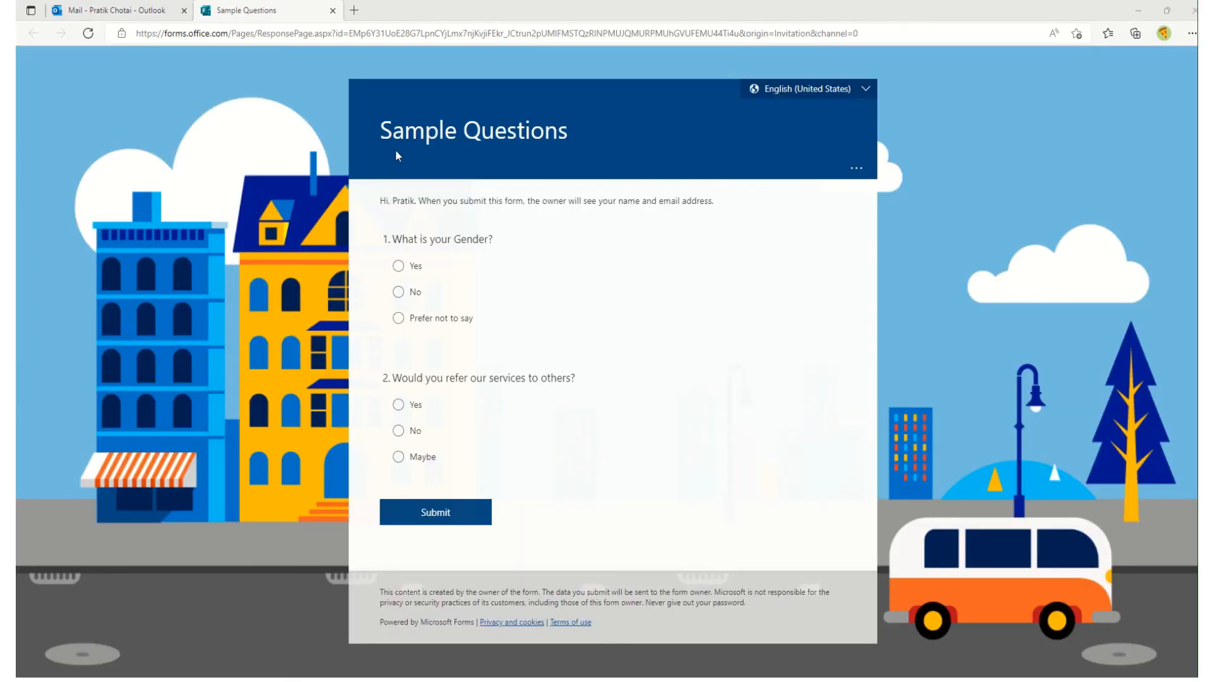
{"action": "left_click_drag", "start_coordinate": [386, 202], "coordinate": [627, 202]}
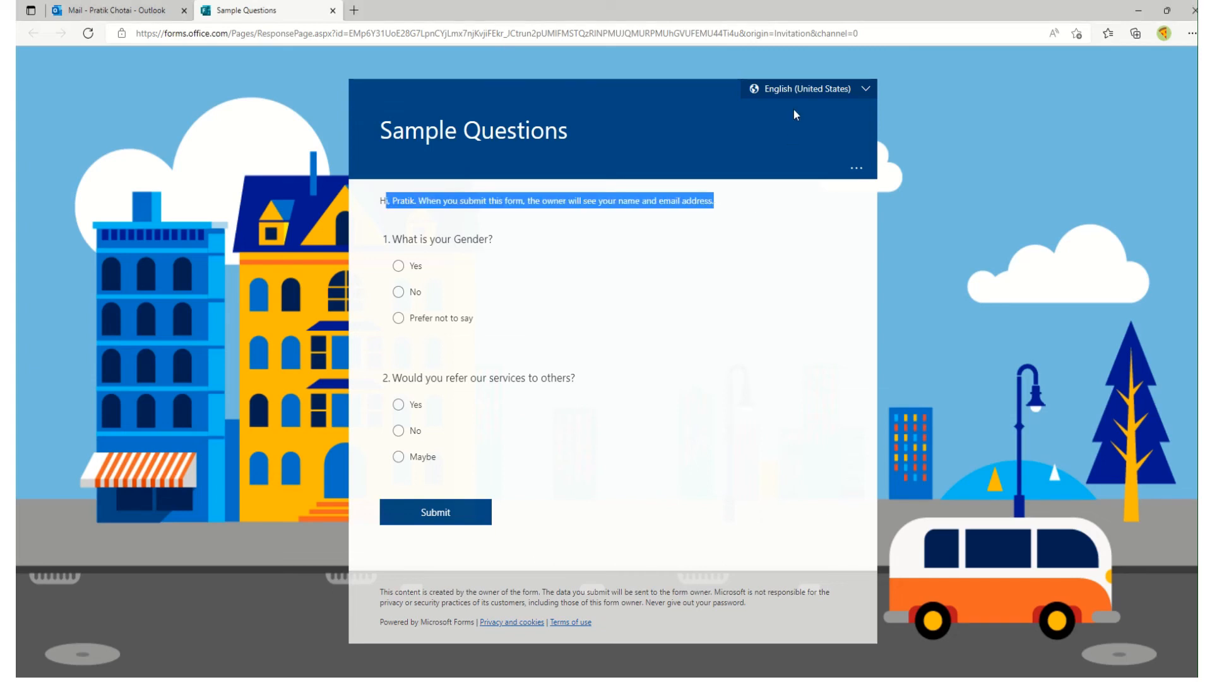
Switch the form's language to Urdu and submit a response with No for both questions.
{"action": "left_click", "coordinate": [796, 90]}
{"action": "left_click", "coordinate": [773, 132]}
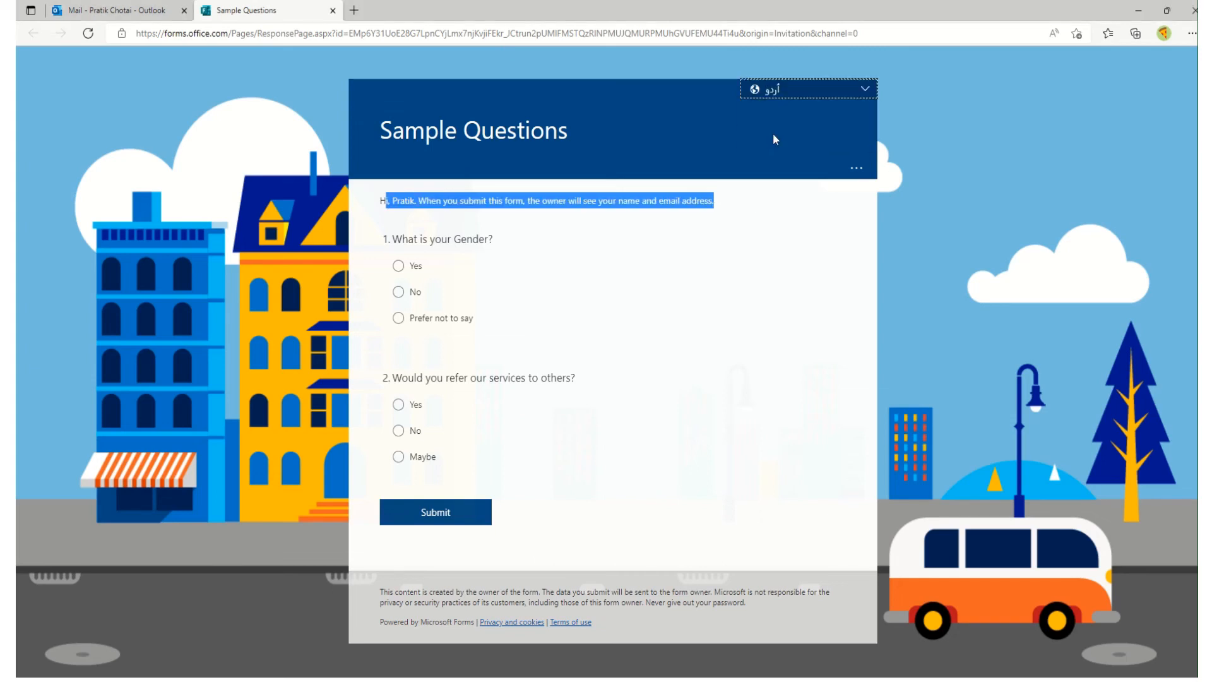
{"action": "left_click", "coordinate": [827, 292]}
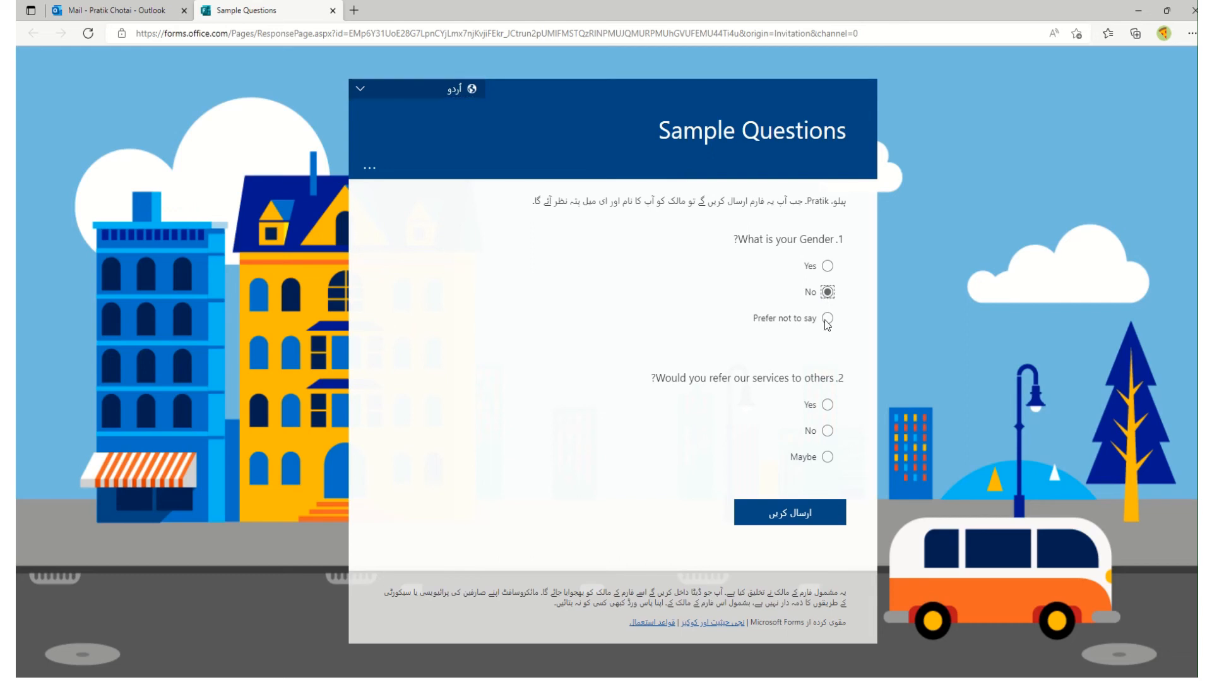
{"action": "left_click", "coordinate": [827, 431]}
{"action": "left_click", "coordinate": [798, 519]}
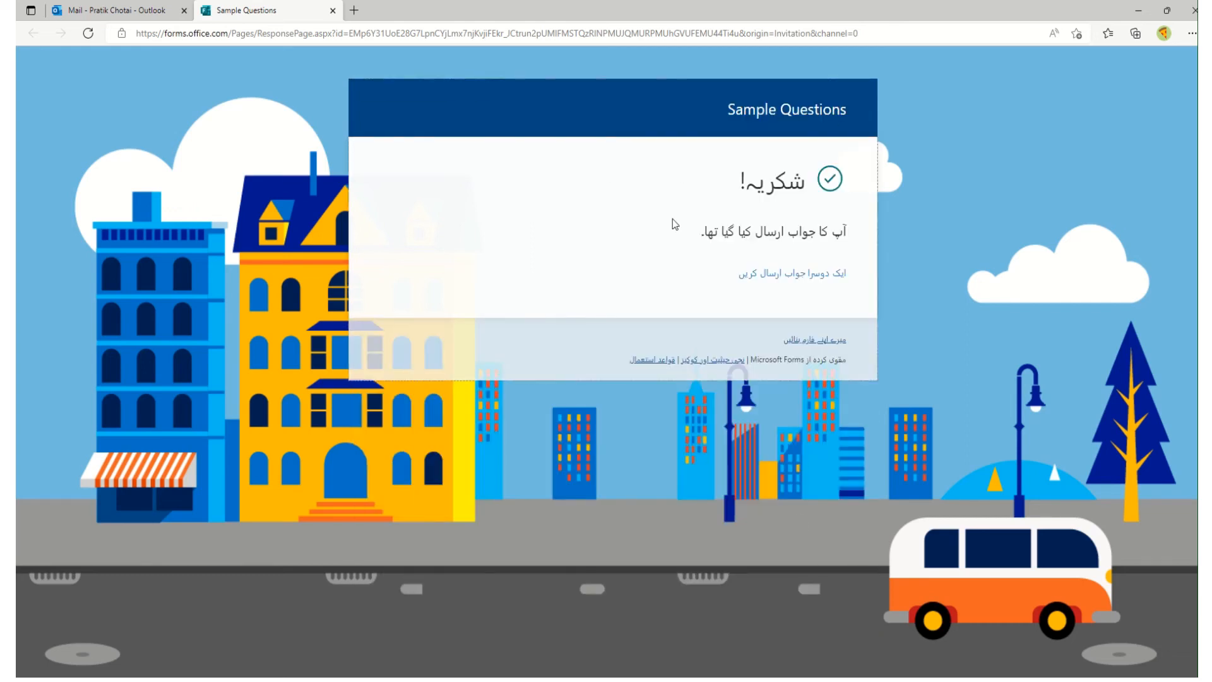
Return to the owner's Sample Questions form and review the response charts for both questions.
{"action": "mouse_move", "coordinate": [608, 2]}
{"action": "left_click", "coordinate": [531, 40]}
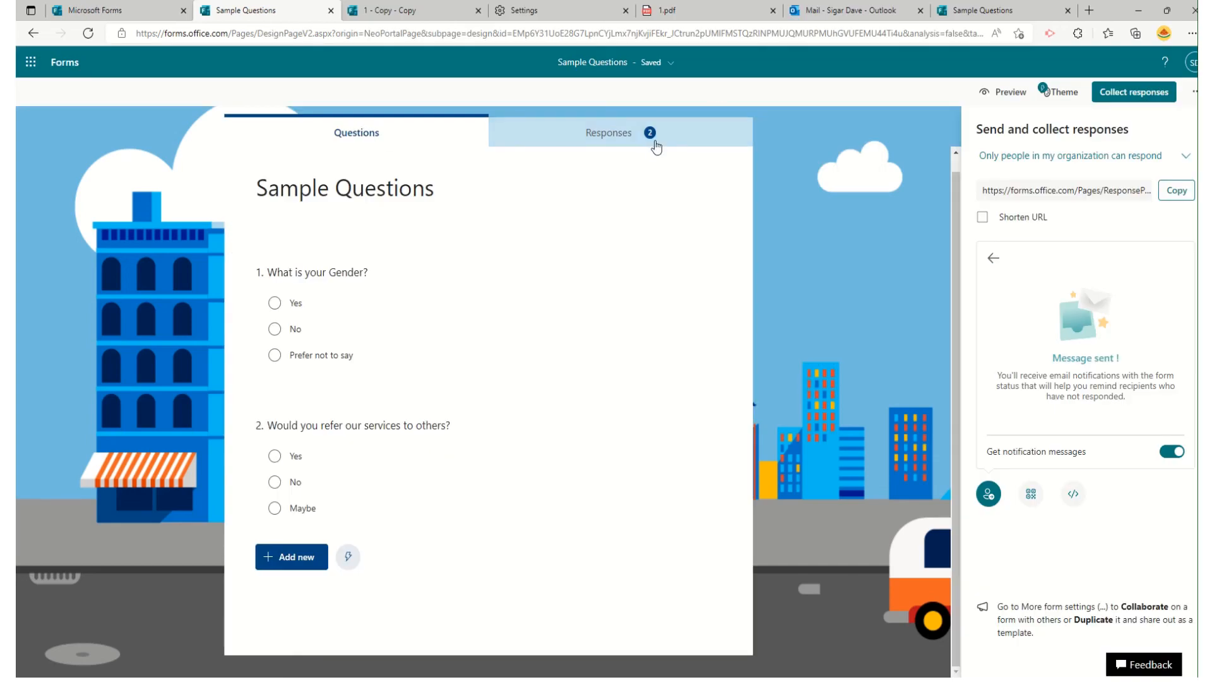
{"action": "left_click", "coordinate": [656, 146]}
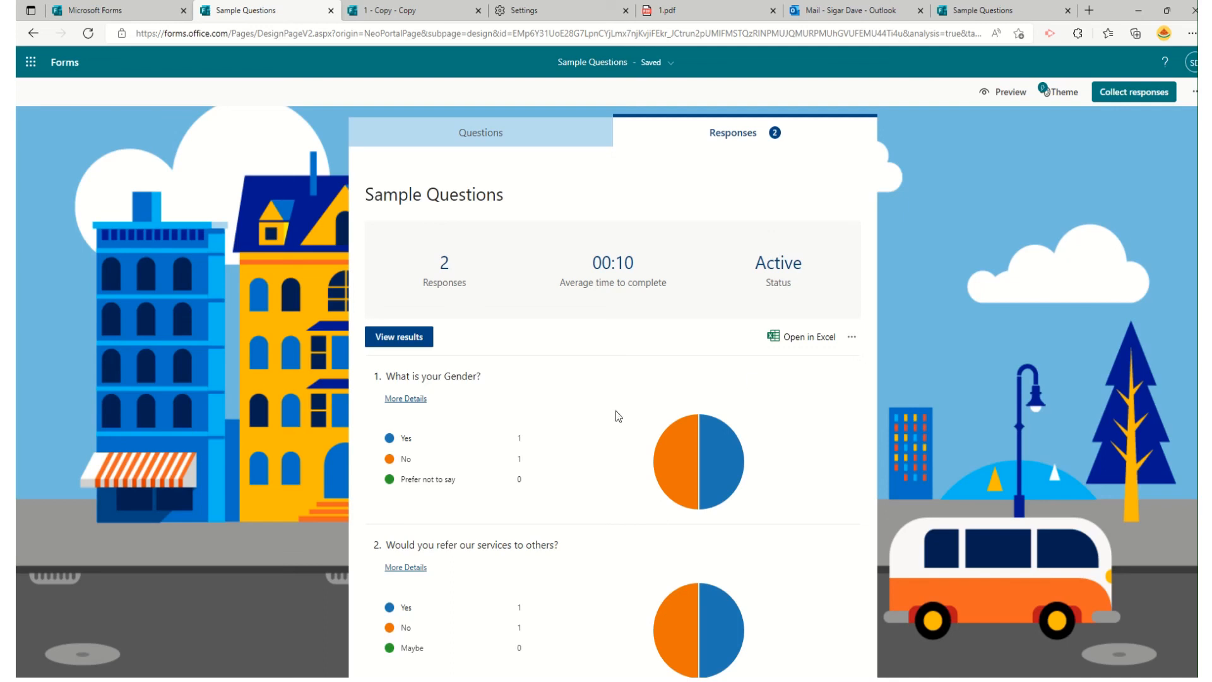
{"action": "mouse_move", "coordinate": [684, 448]}
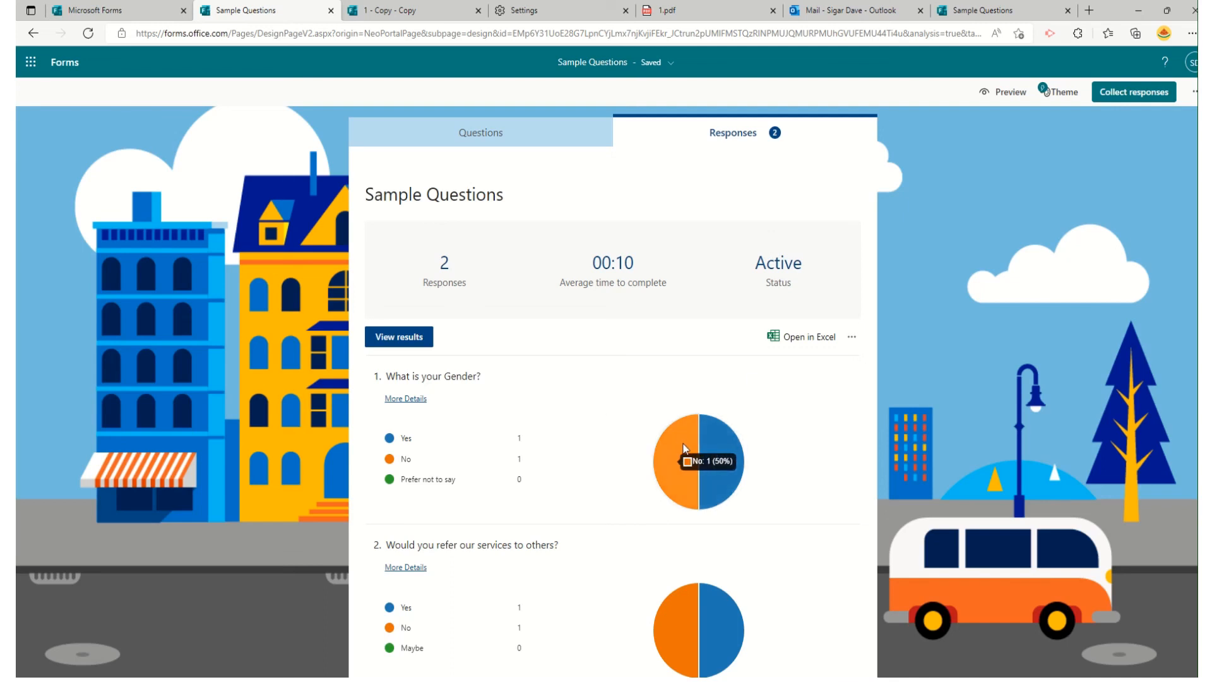
{"action": "scroll", "coordinate": [684, 448], "scroll_direction": "down", "scroll_amount": 1}
{"action": "mouse_move", "coordinate": [679, 555]}
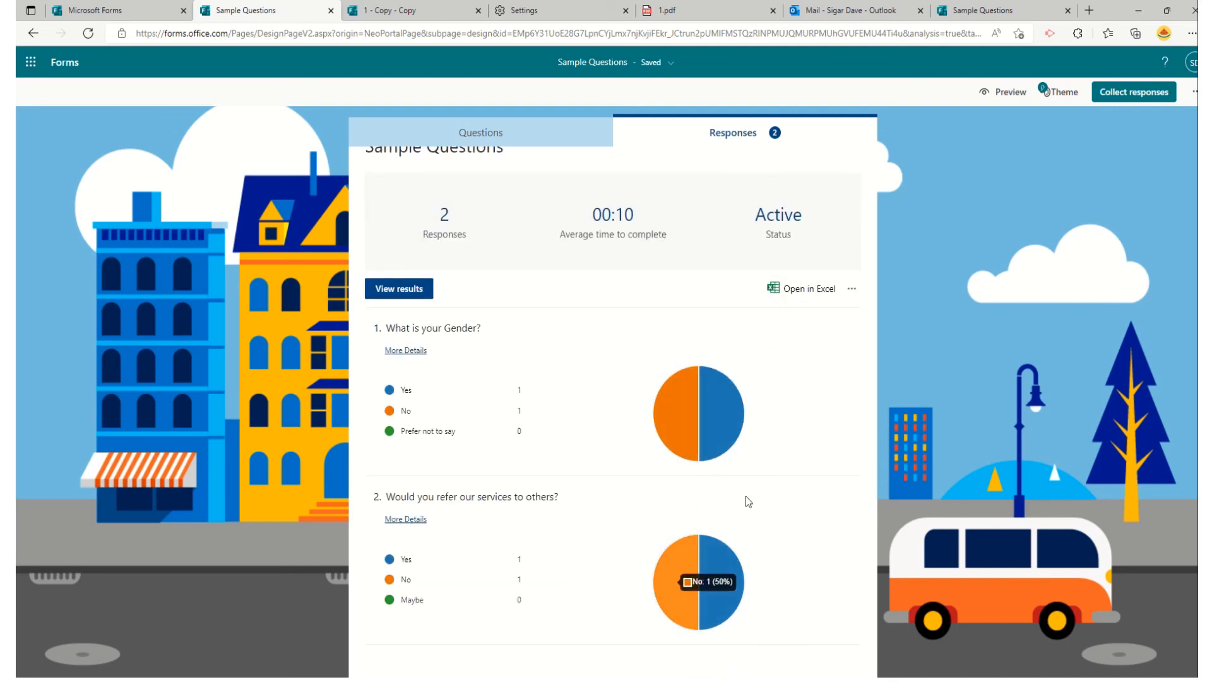
Export the responses to Excel and examine the start time, languages and second respondent's answers in Sample Questions(1-2).xlsx, closing Excel when done.
{"action": "left_click", "coordinate": [786, 288]}
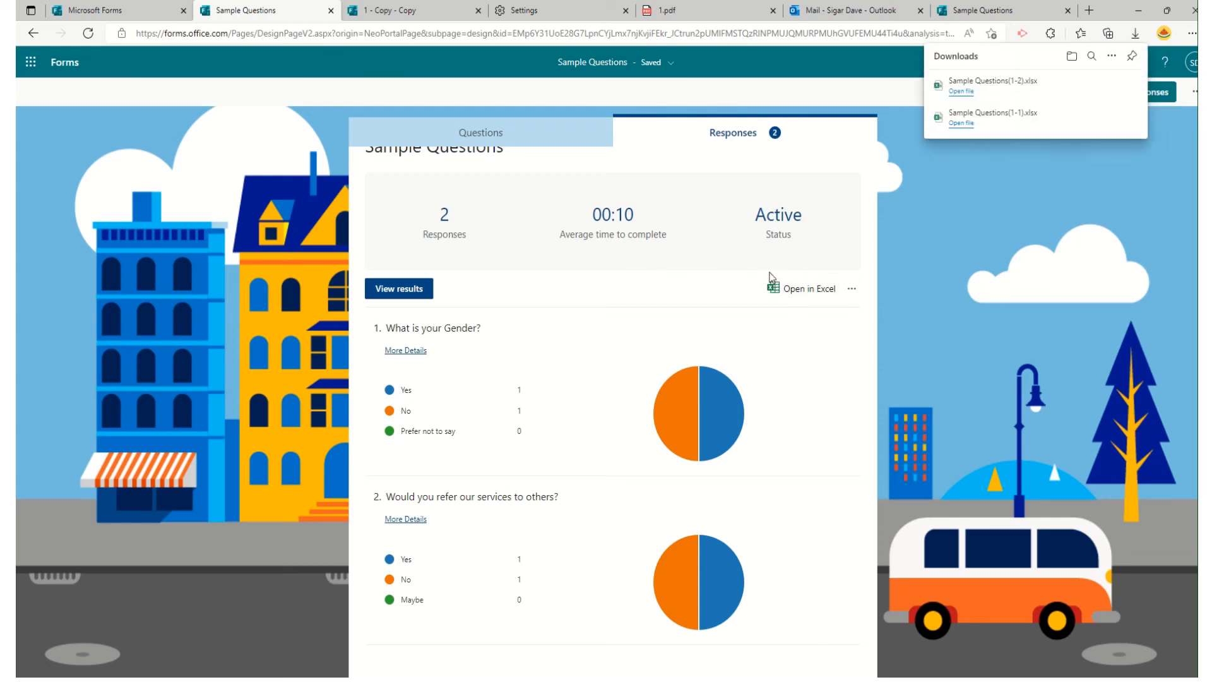
{"action": "left_click", "coordinate": [993, 89]}
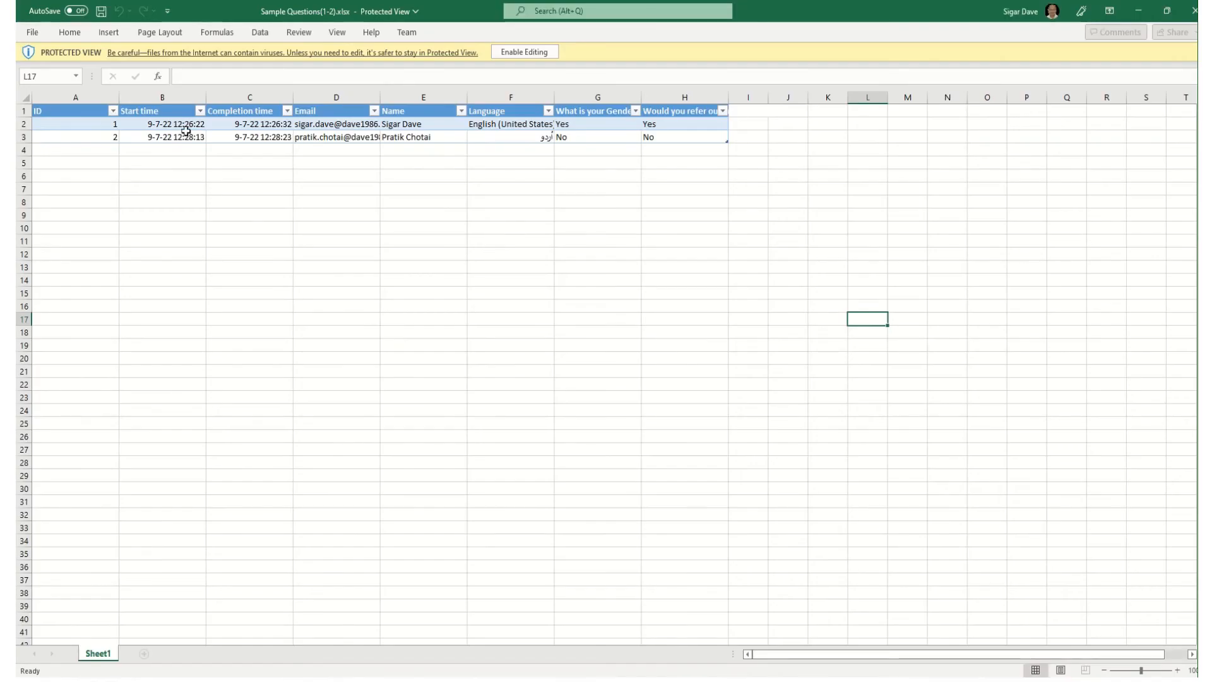
{"action": "left_click", "coordinate": [169, 136]}
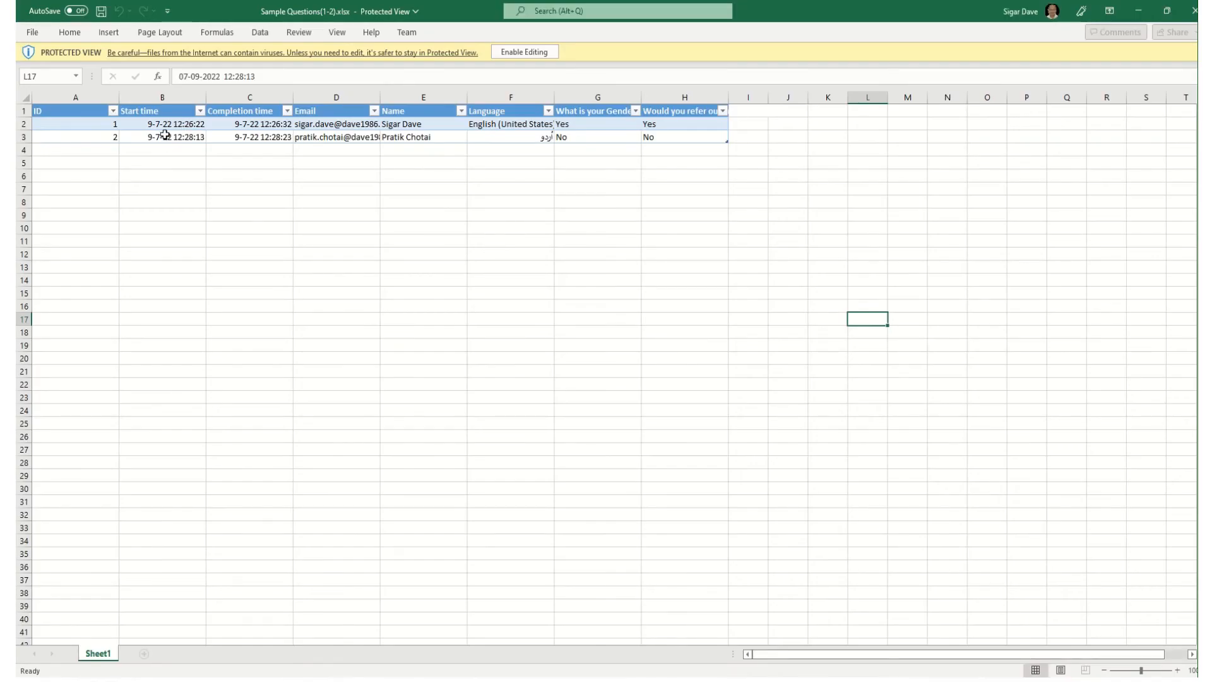
{"action": "left_click", "coordinate": [449, 148]}
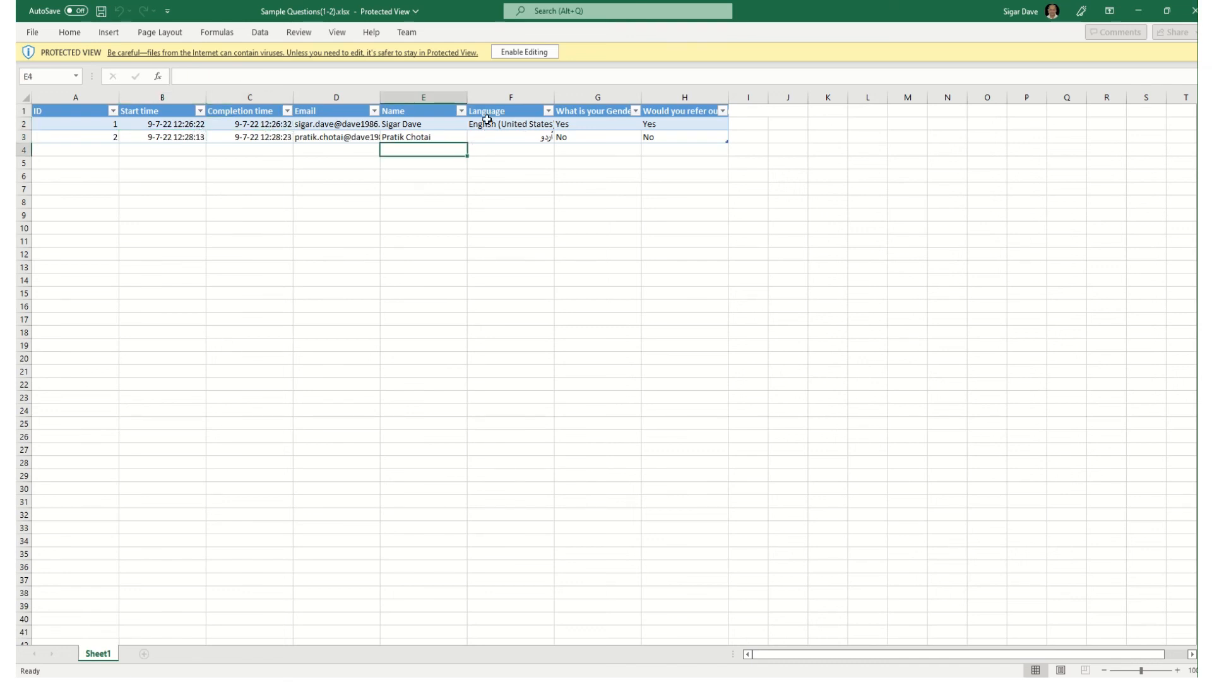
{"action": "left_click_drag", "start_coordinate": [487, 121], "coordinate": [532, 138]}
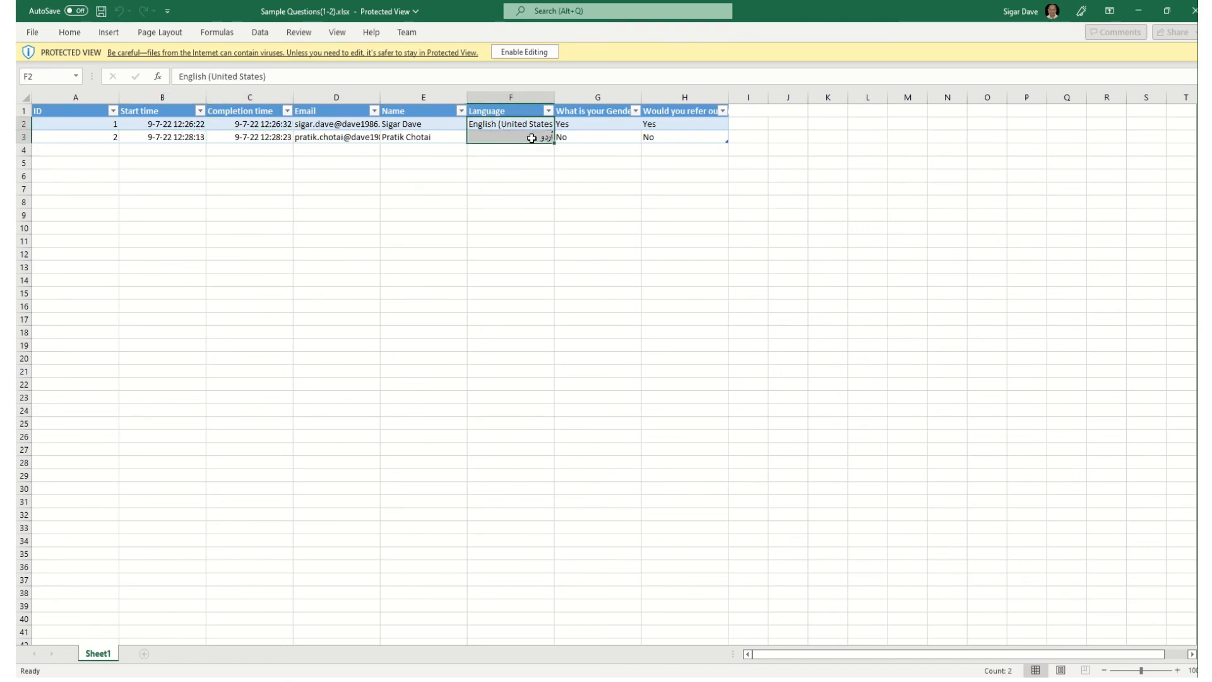
{"action": "left_click", "coordinate": [587, 137]}
{"action": "left_click", "coordinate": [694, 134]}
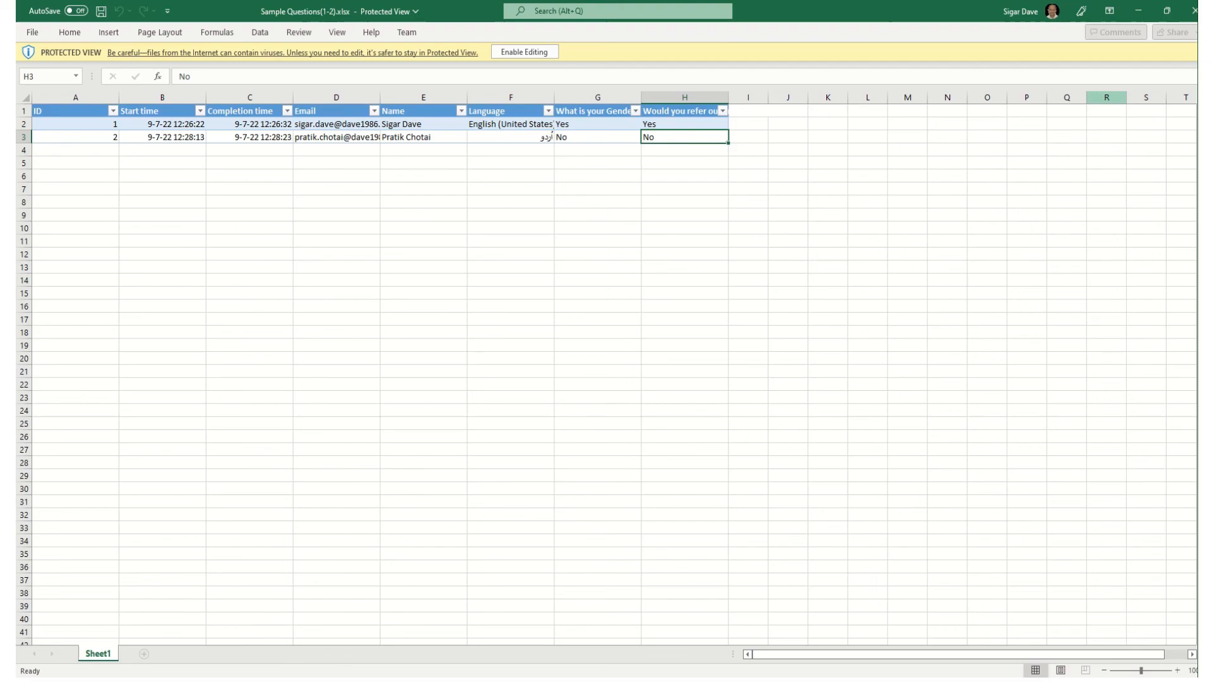
{"action": "left_click", "coordinate": [1194, 11]}
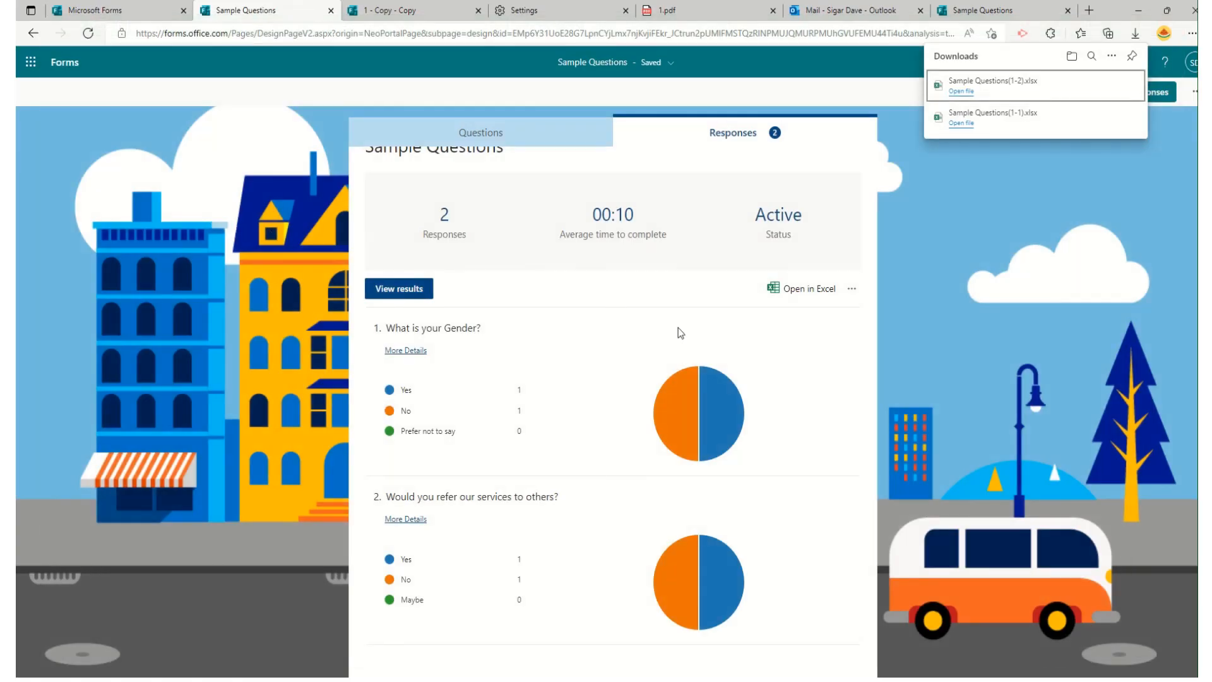
Open the individual results from the form's responses and view the first respondent's submission.
{"action": "scroll", "coordinate": [786, 340], "scroll_direction": "up", "scroll_amount": 1}
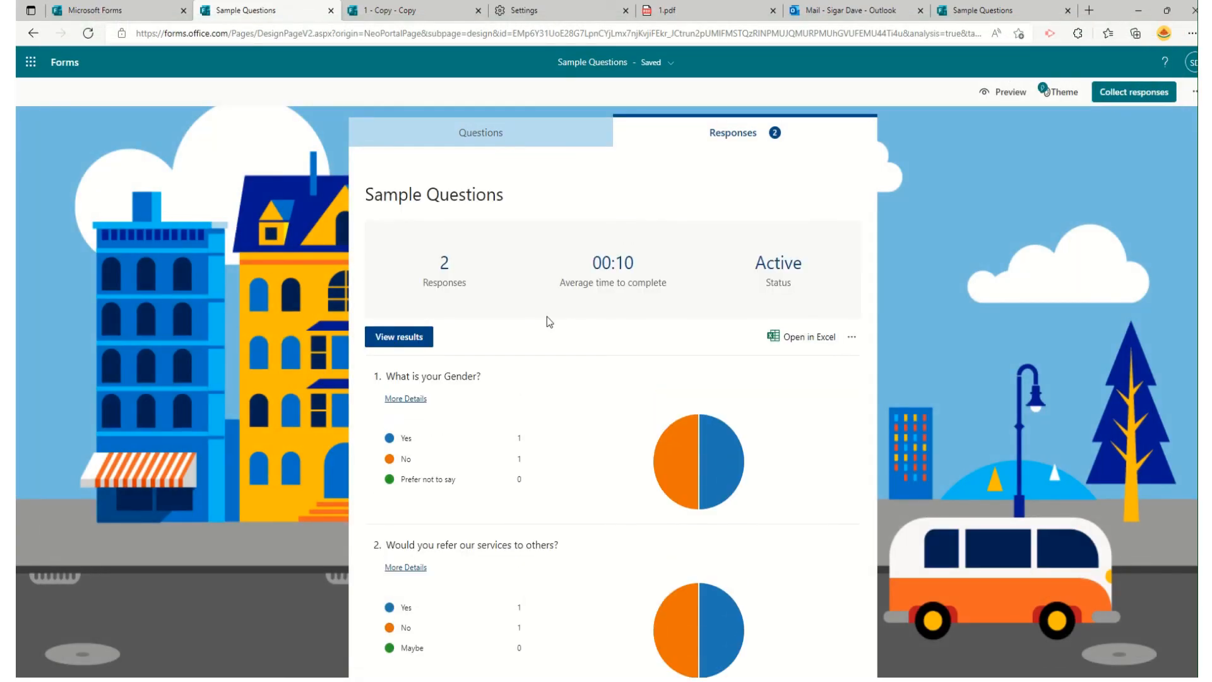
{"action": "left_click", "coordinate": [477, 144]}
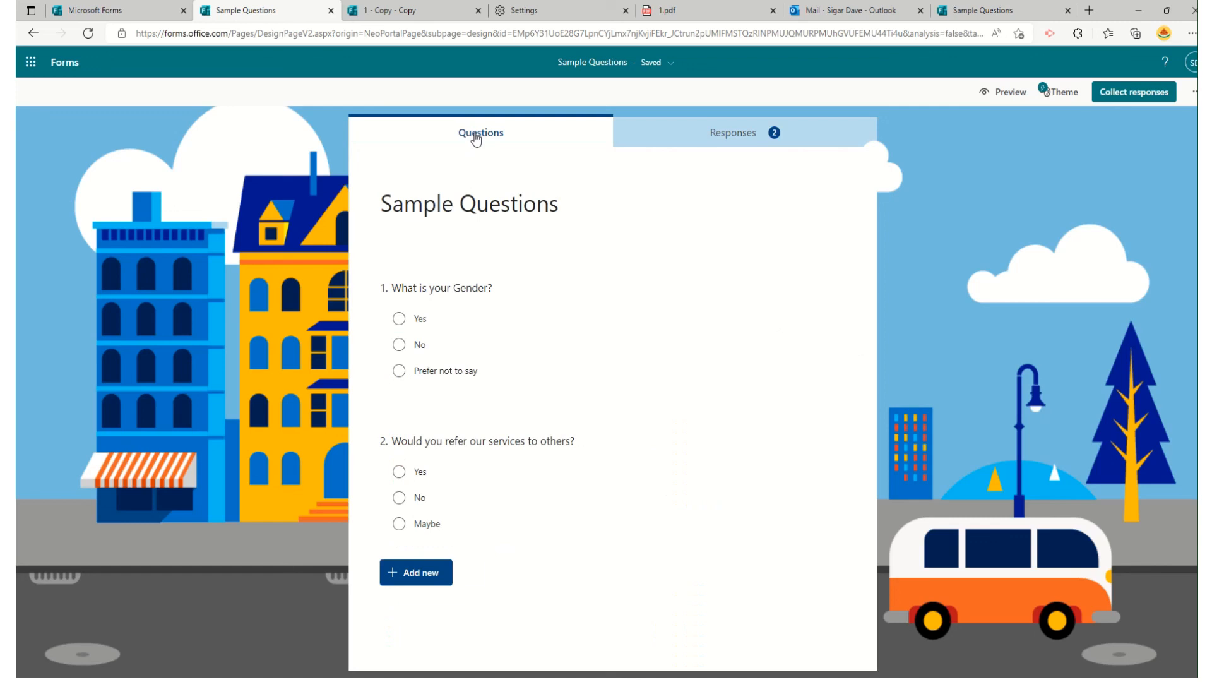
{"action": "left_click", "coordinate": [694, 140]}
{"action": "left_click", "coordinate": [399, 340]}
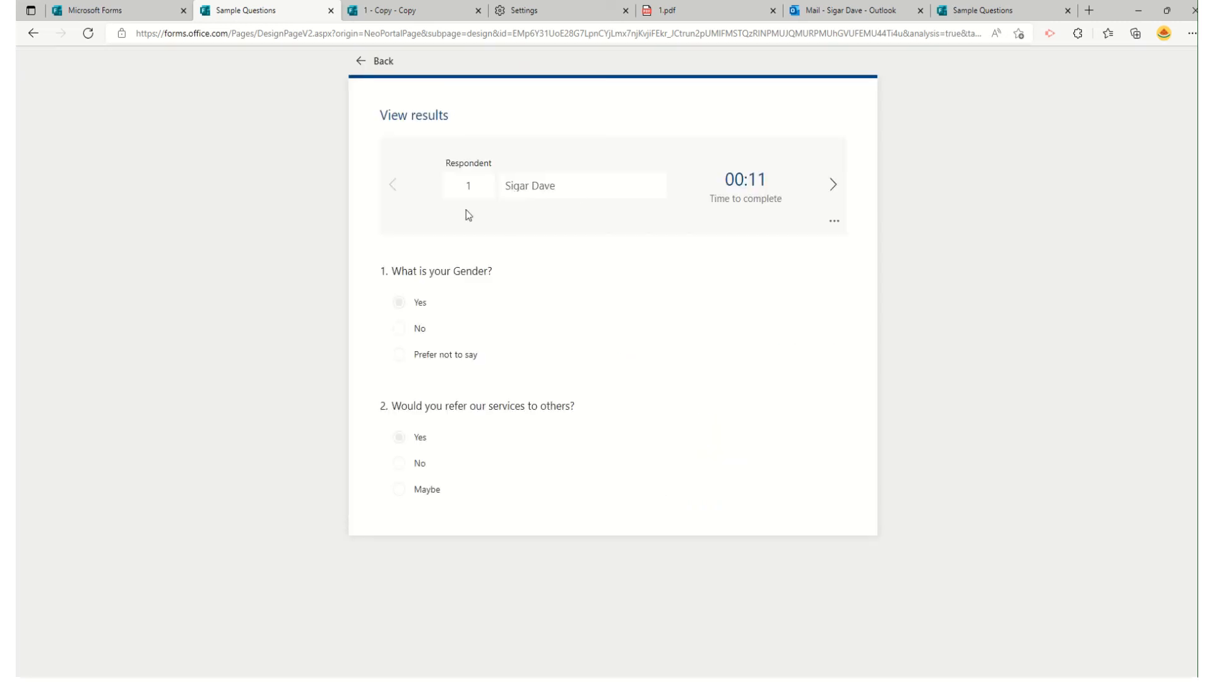
{"action": "left_click", "coordinate": [358, 63]}
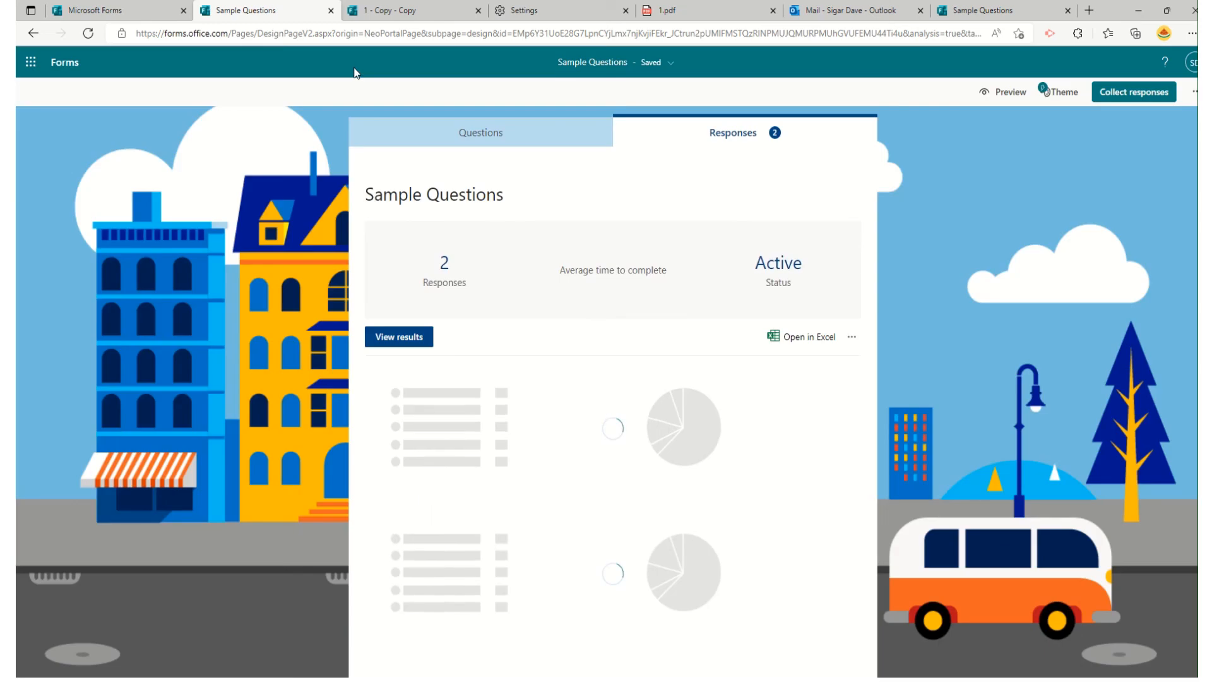
{"action": "left_click", "coordinate": [414, 338]}
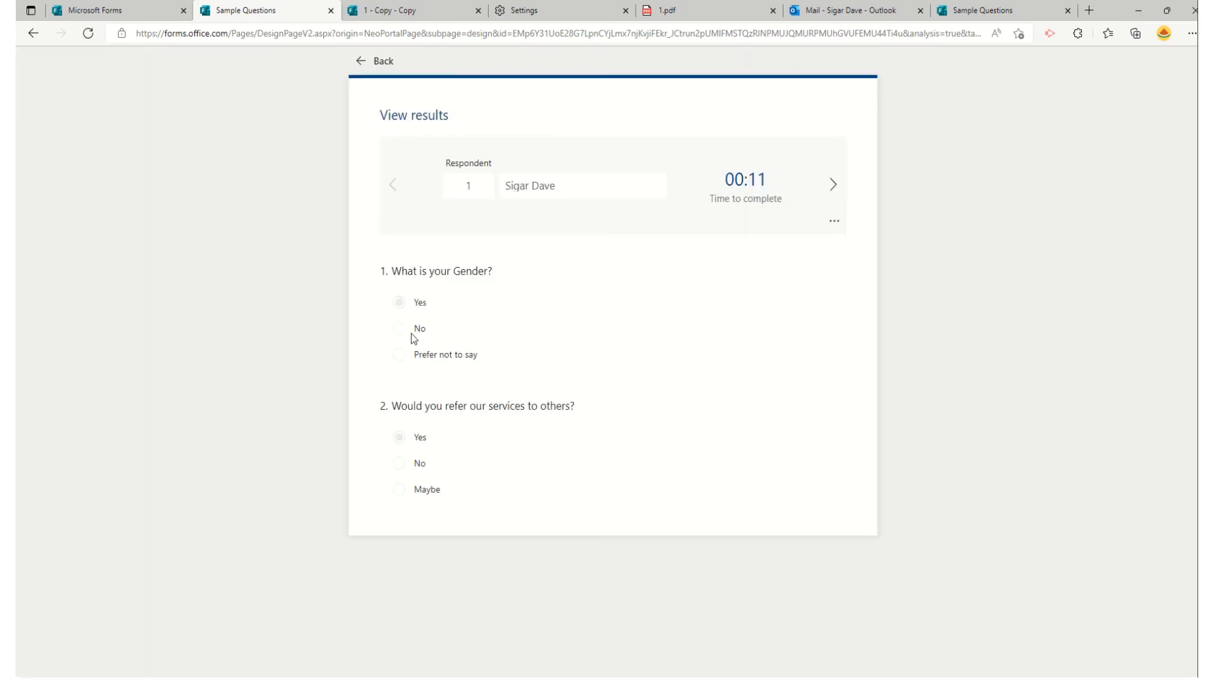
Go to the second respondent's submission and examine the respondent's name and both answers.
{"action": "left_click", "coordinate": [831, 185]}
{"action": "left_click_drag", "start_coordinate": [499, 191], "coordinate": [719, 192]}
{"action": "left_click_drag", "start_coordinate": [416, 331], "coordinate": [474, 336]}
{"action": "left_click_drag", "start_coordinate": [415, 467], "coordinate": [555, 465]}
{"action": "left_click", "coordinate": [557, 465]}
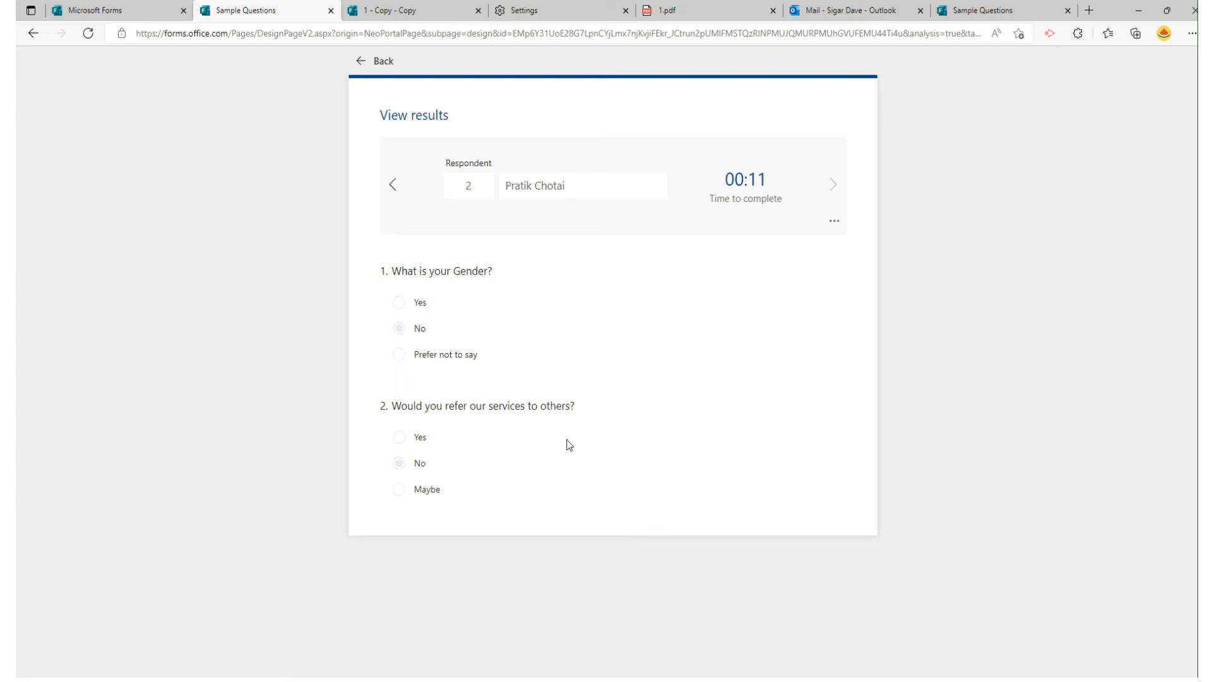
{"action": "middle_click", "coordinate": [243, 14]}
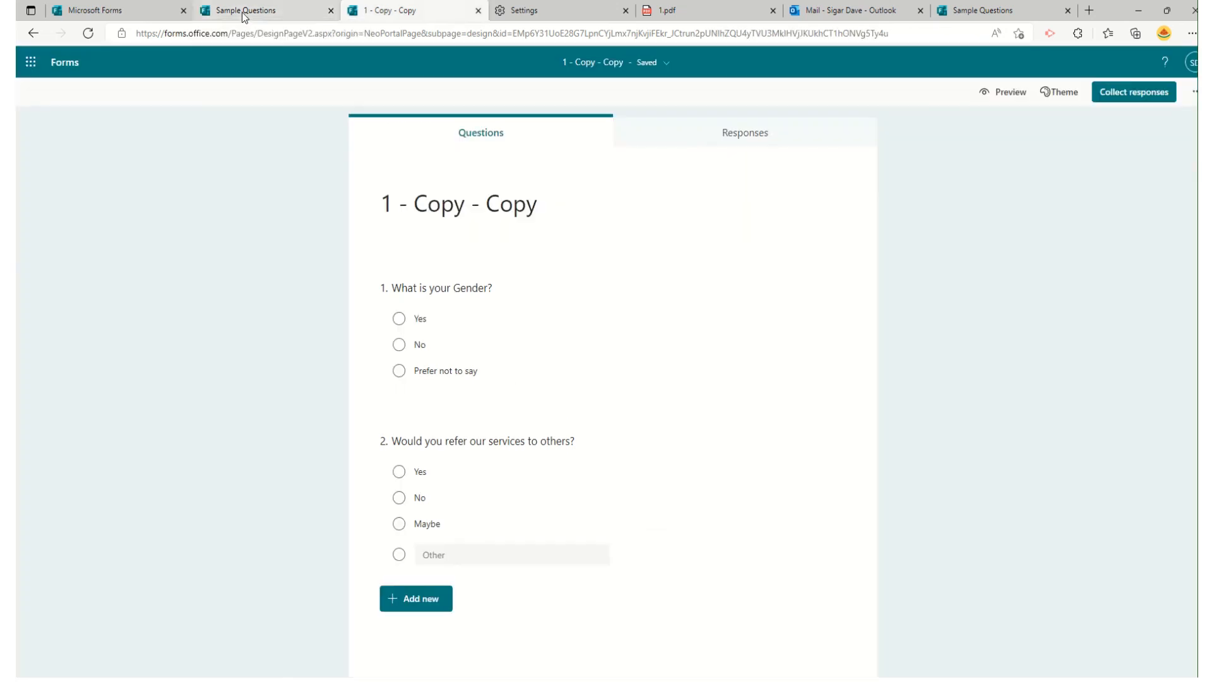
{"action": "key", "text": "super+shift+s"}
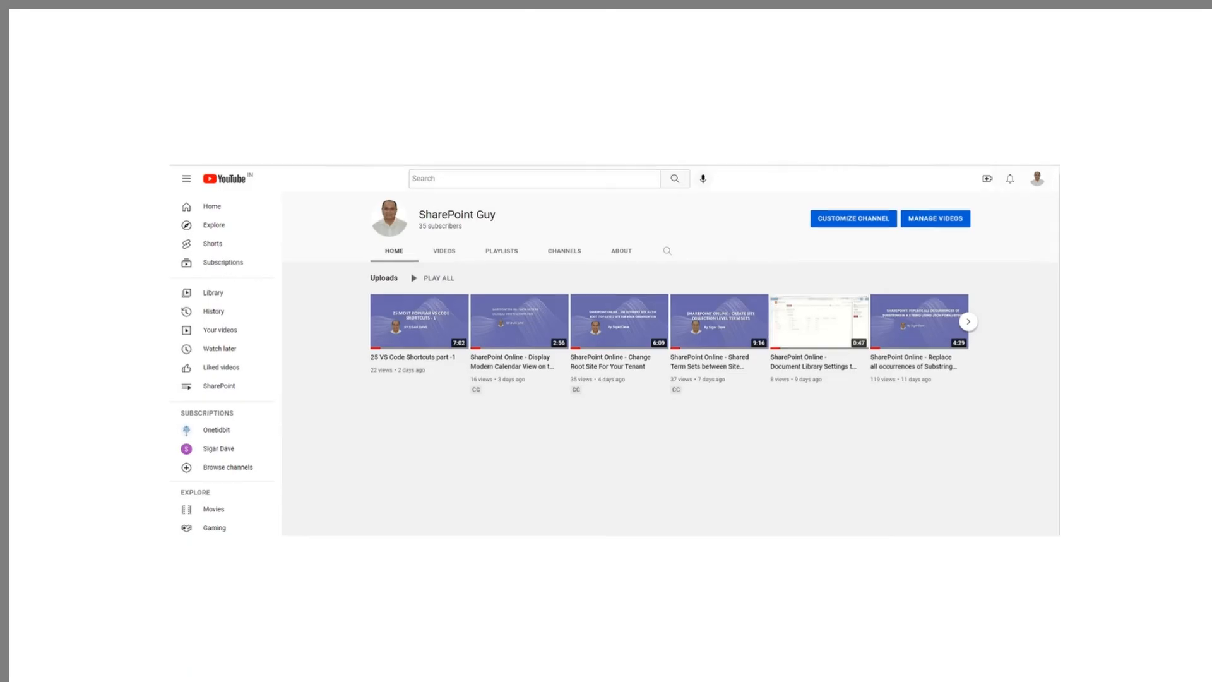